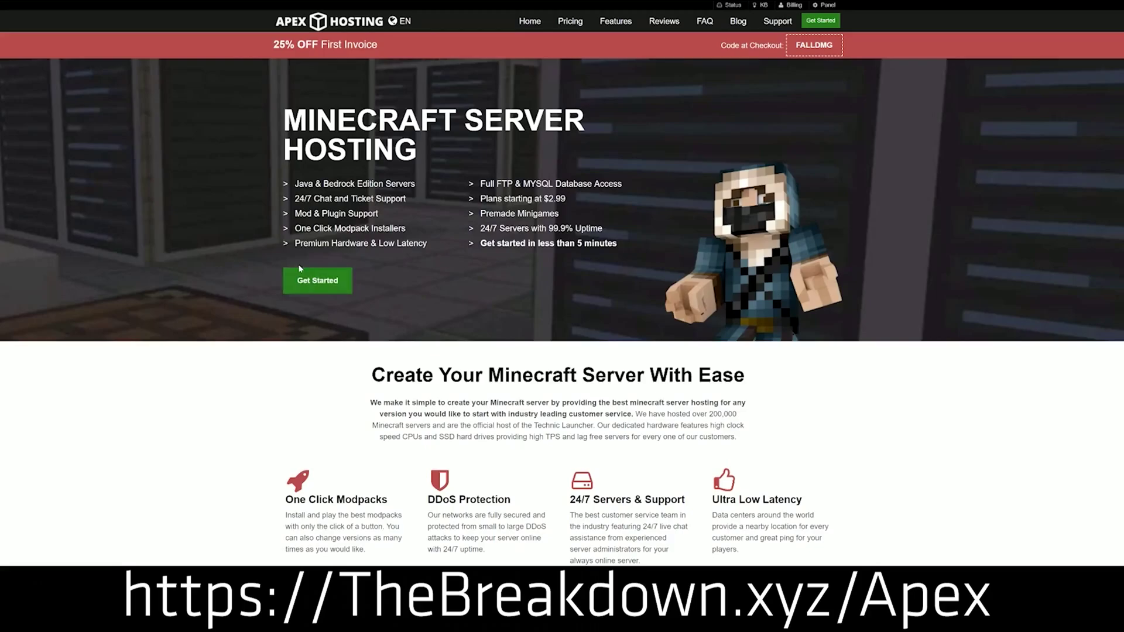
# Step: Look over the Apex Hosting feature list, including 24/7 Servers & Support, Automated Backups and Instant Setup
pyautogui.scroll(-4, 298, 268)
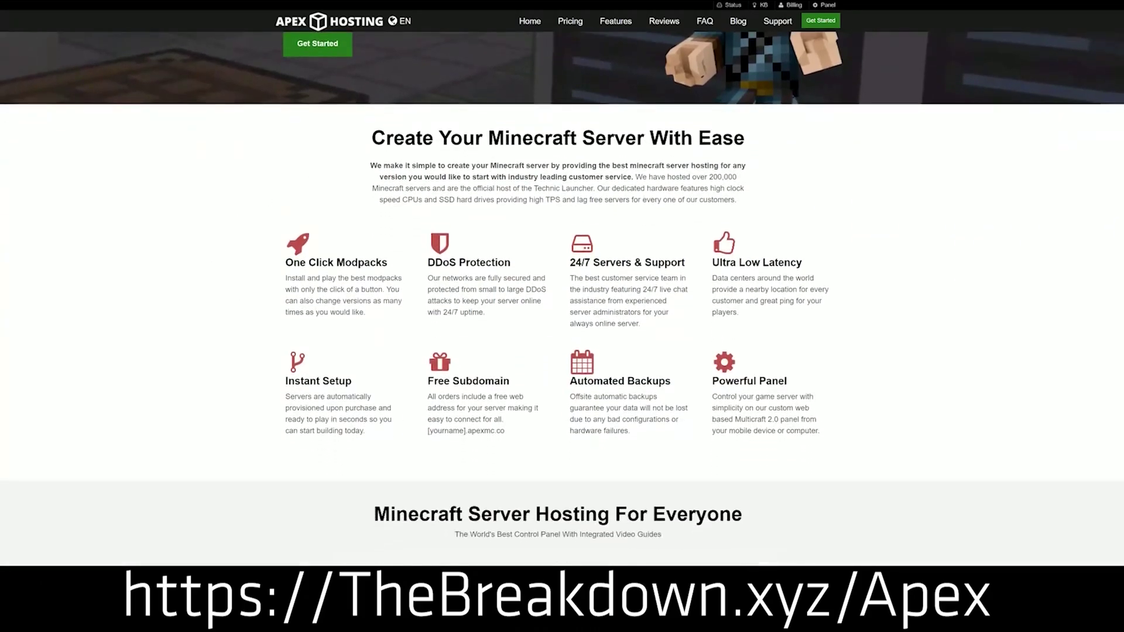
pyautogui.moveTo(285, 262); pyautogui.dragTo(686, 267)
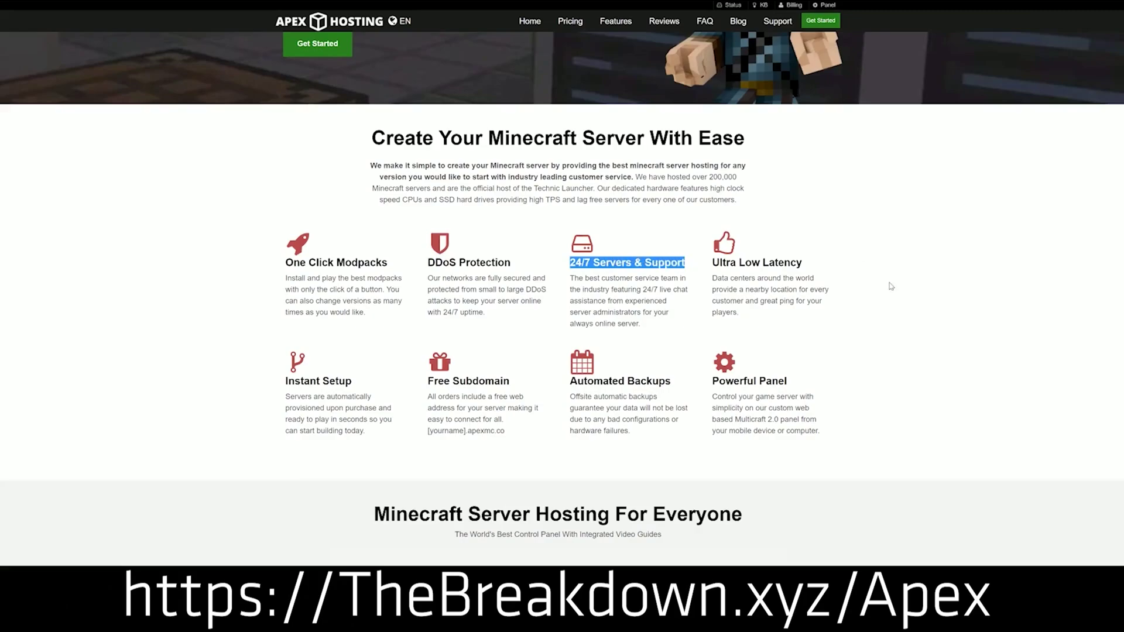
pyautogui.moveTo(575, 379); pyautogui.dragTo(706, 381)
pyautogui.click(557, 385)
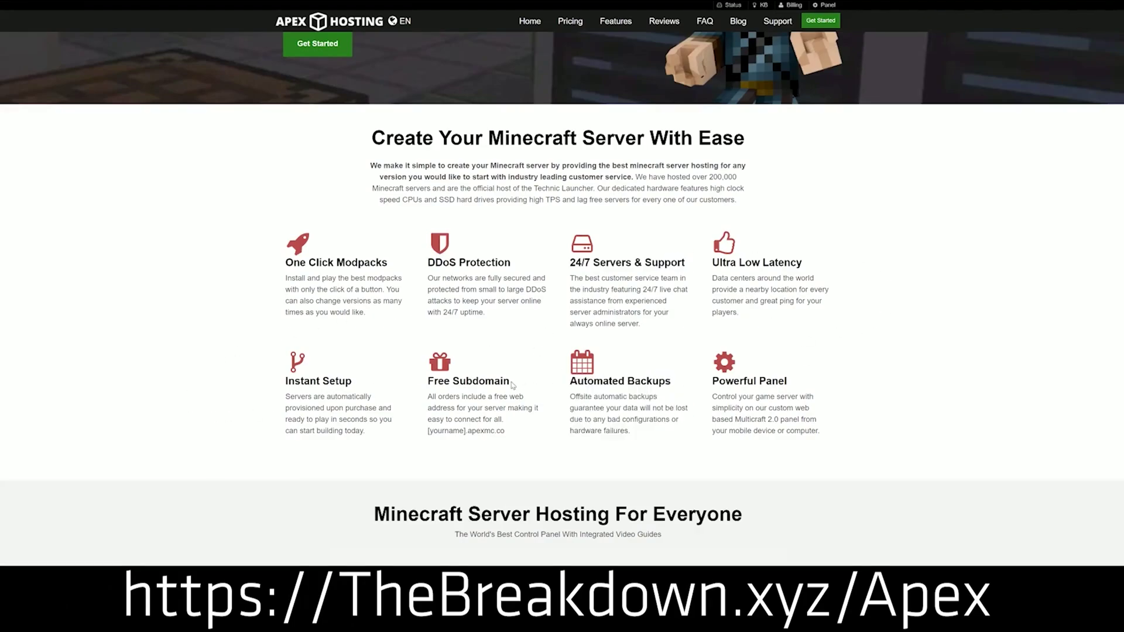
pyautogui.moveTo(367, 435); pyautogui.dragTo(285, 381)
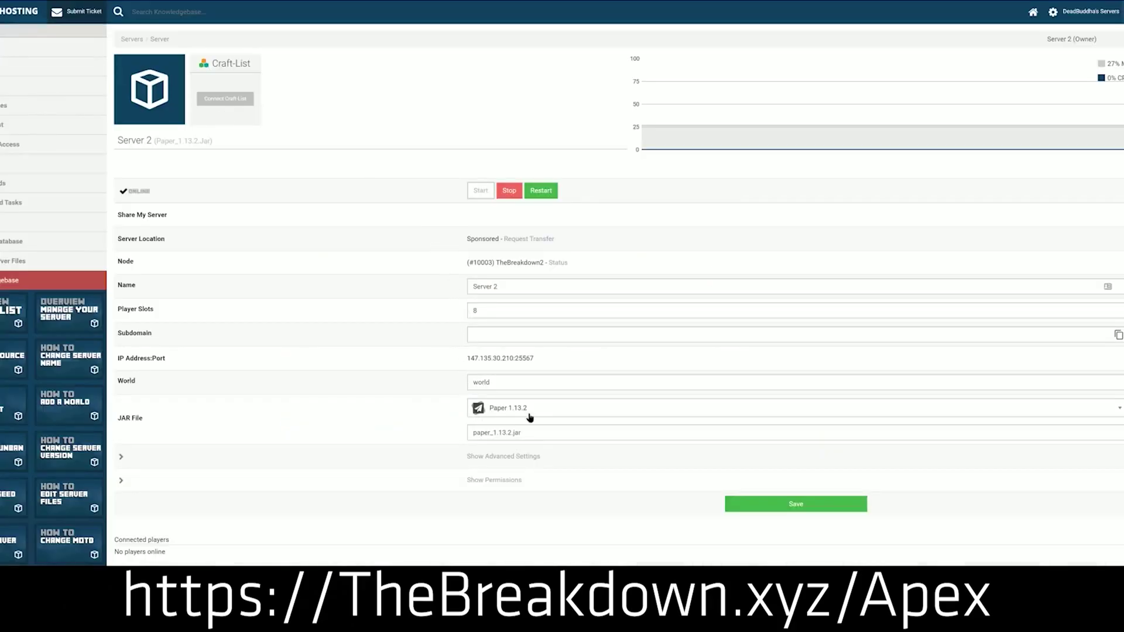
# Step: Change the server's JAR file to Minecraft 1.15, confirm the version change and use the existing world
pyautogui.click(529, 412)
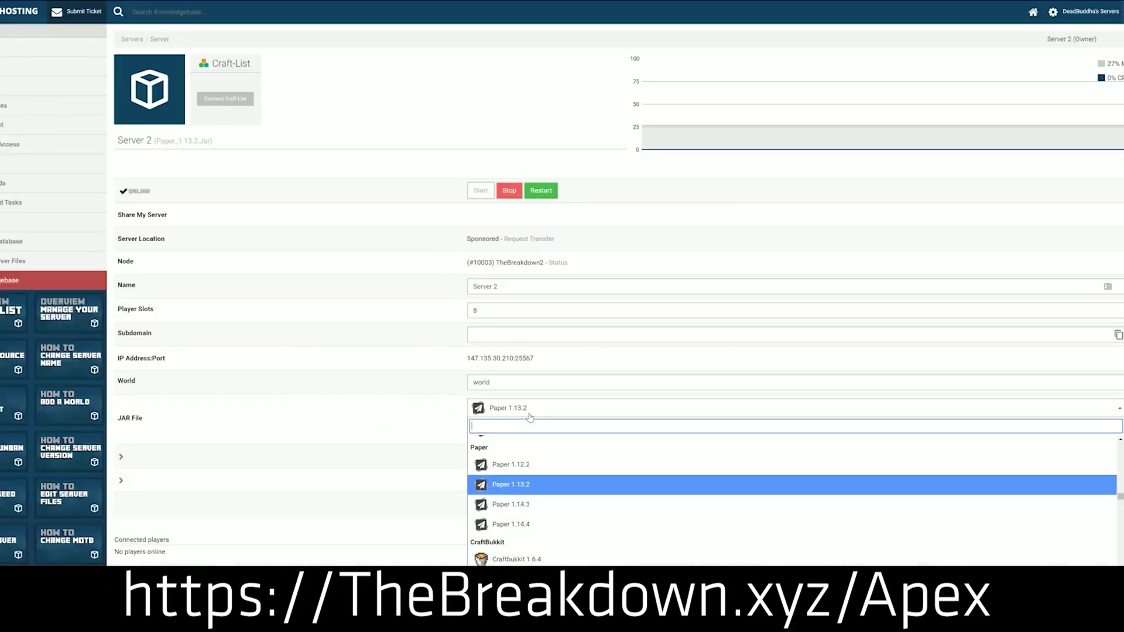
pyautogui.scroll(-3, 527, 463)
pyautogui.scroll(5, 523, 509)
pyautogui.scroll(3, 523, 508)
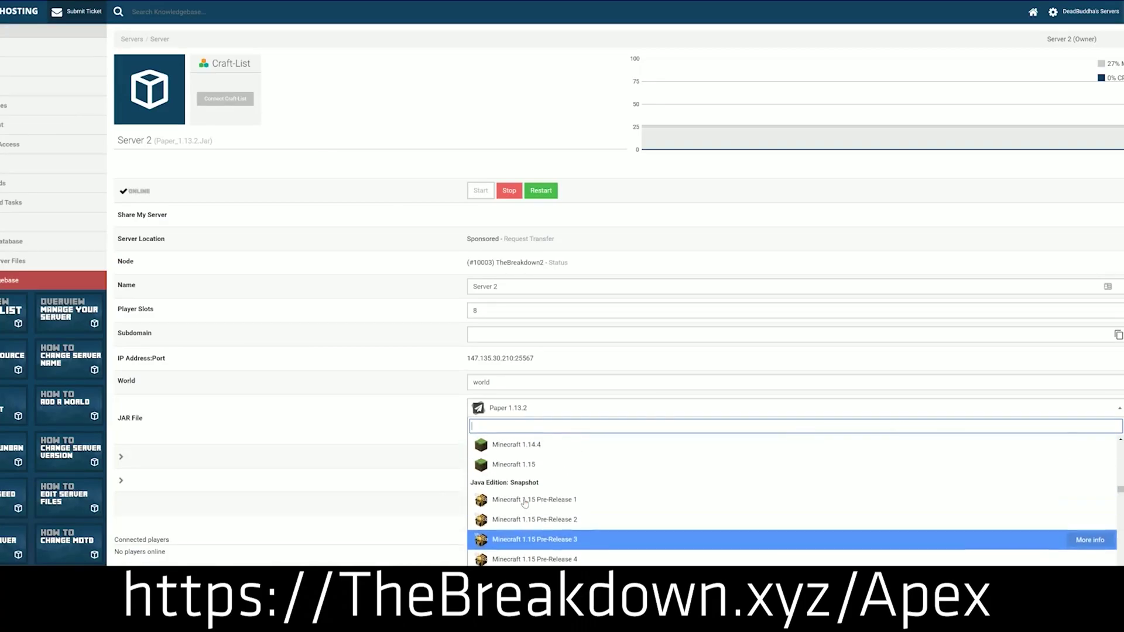
pyautogui.scroll(-1, 524, 503)
pyautogui.scroll(4, 522, 506)
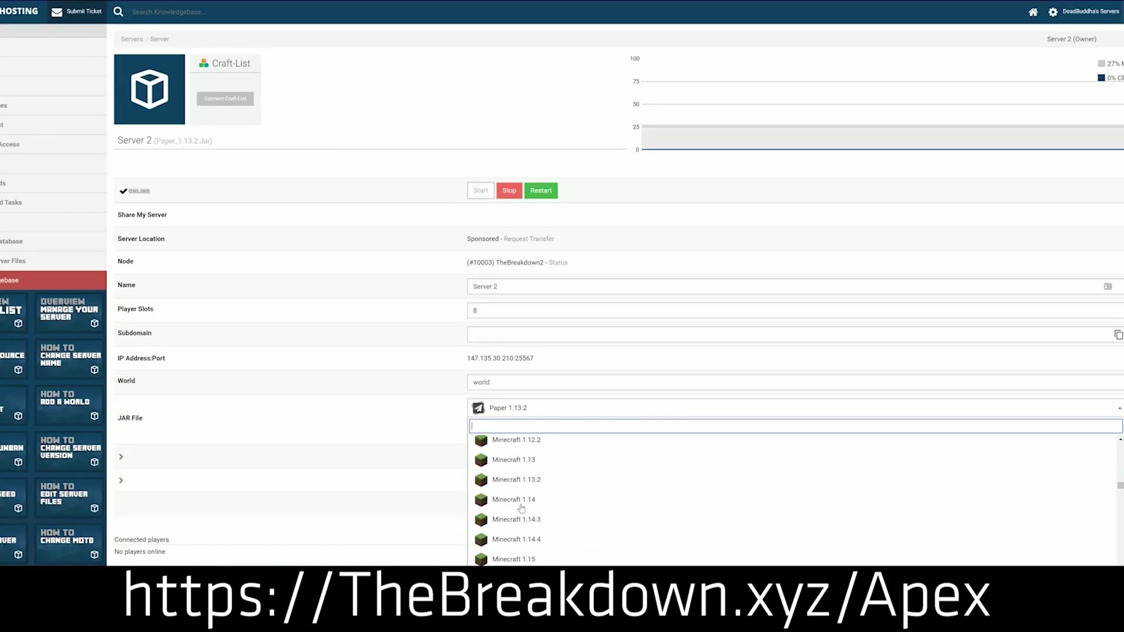
pyautogui.scroll(-2, 519, 509)
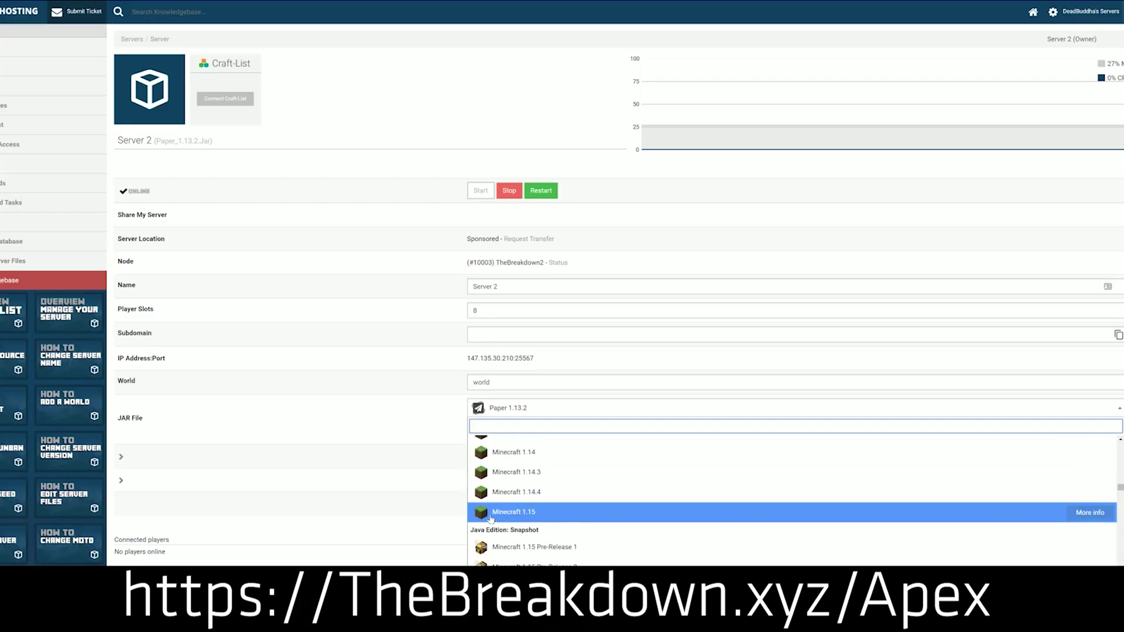
pyautogui.click(503, 514)
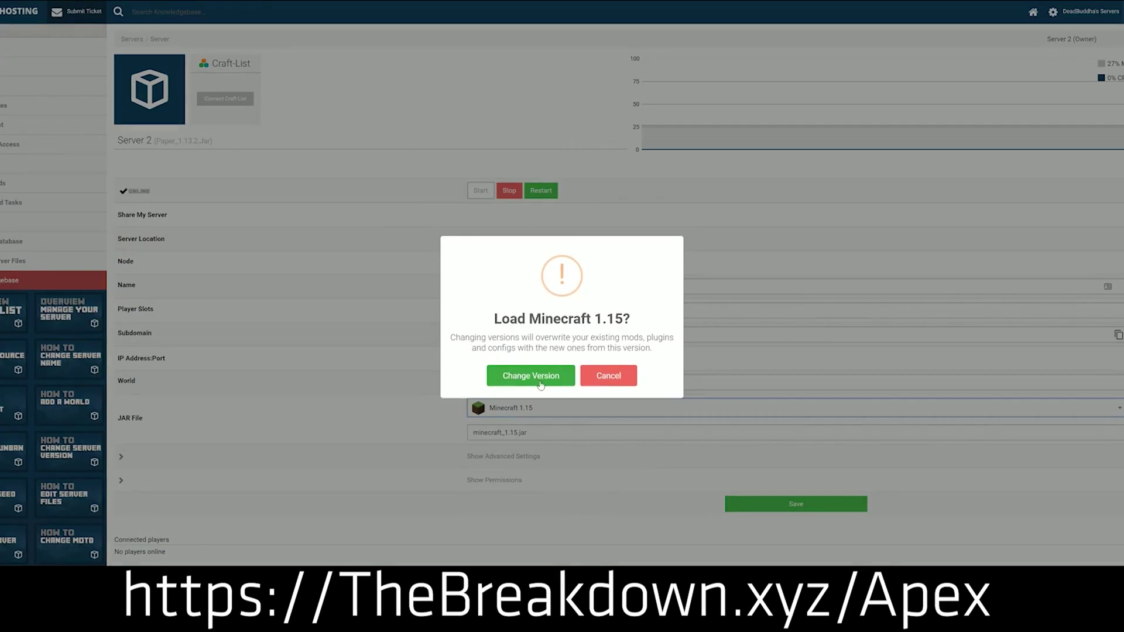
pyautogui.click(523, 376)
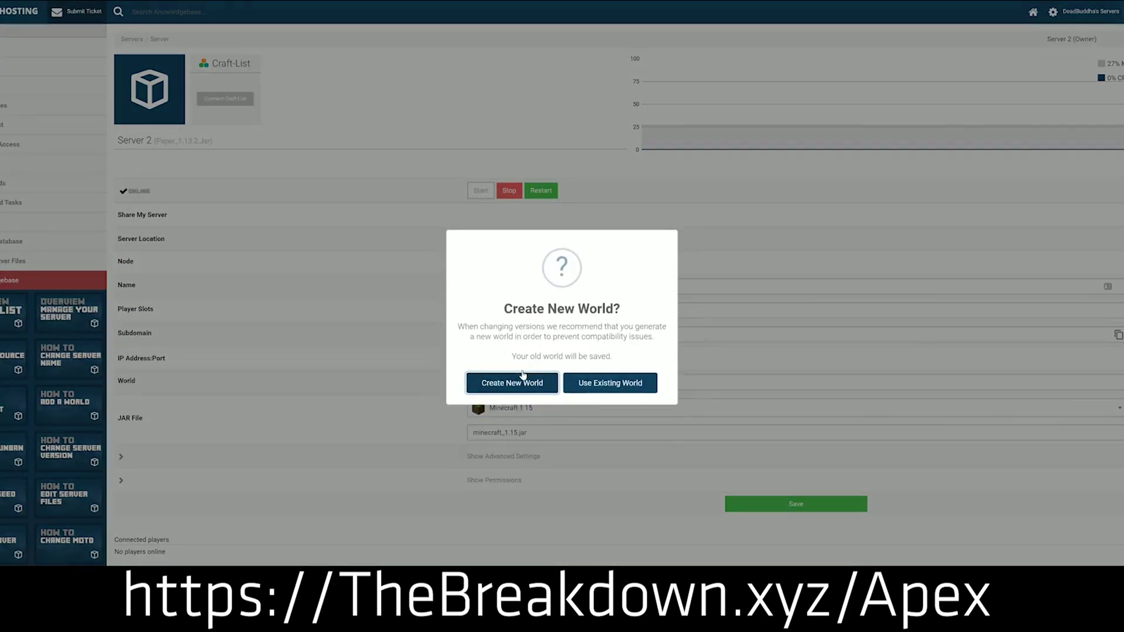
pyautogui.click(613, 386)
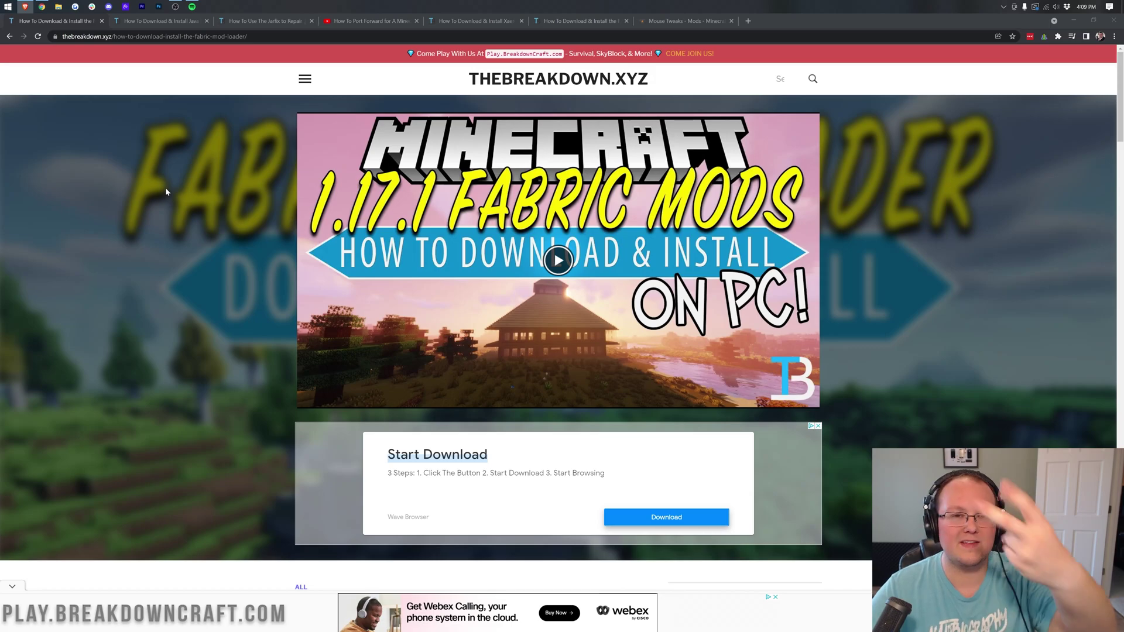
# Step: Look over the article on downloading and installing the Fabric Mod Loader, including its title and web address
pyautogui.scroll(-3, 166, 188)
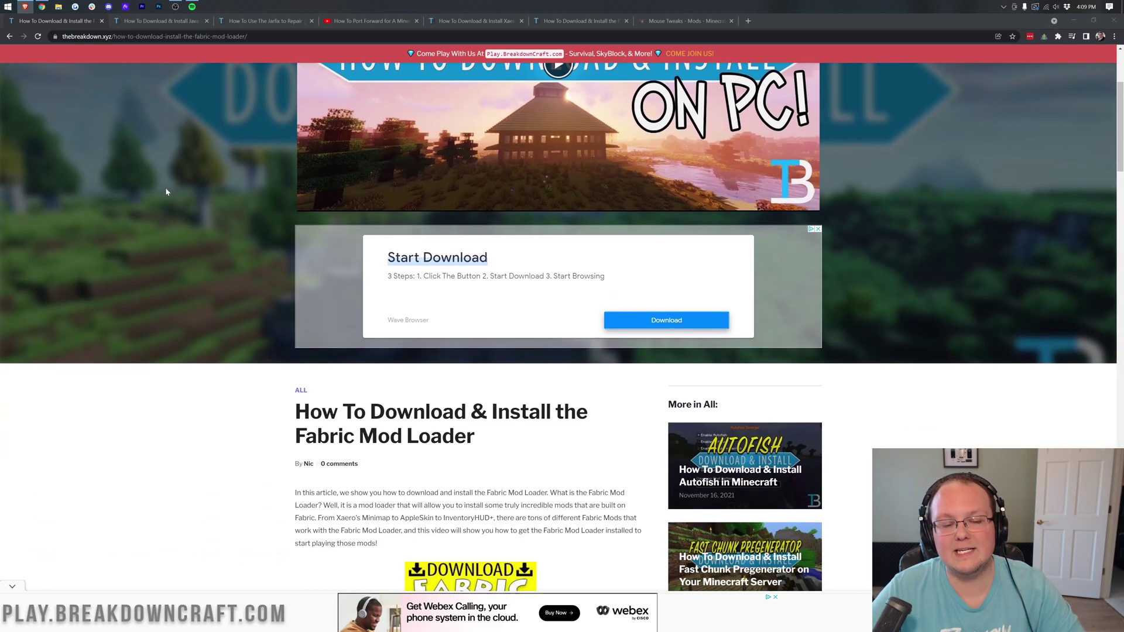
pyautogui.scroll(-5, 166, 186)
pyautogui.moveTo(295, 125); pyautogui.dragTo(542, 153)
pyautogui.click(542, 153)
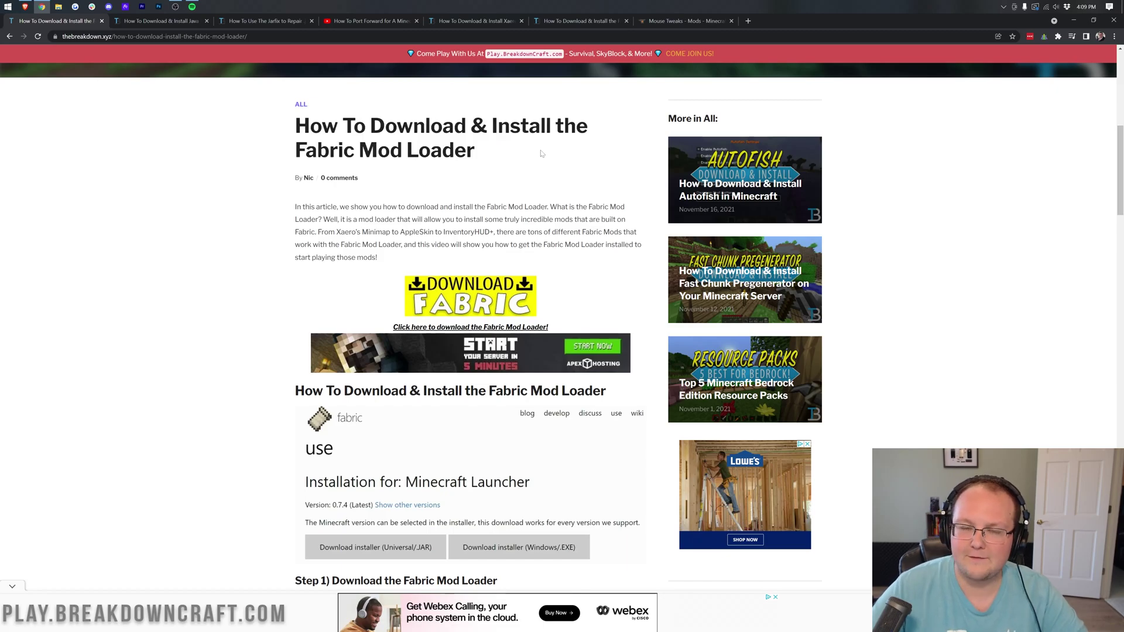
pyautogui.scroll(1, 541, 153)
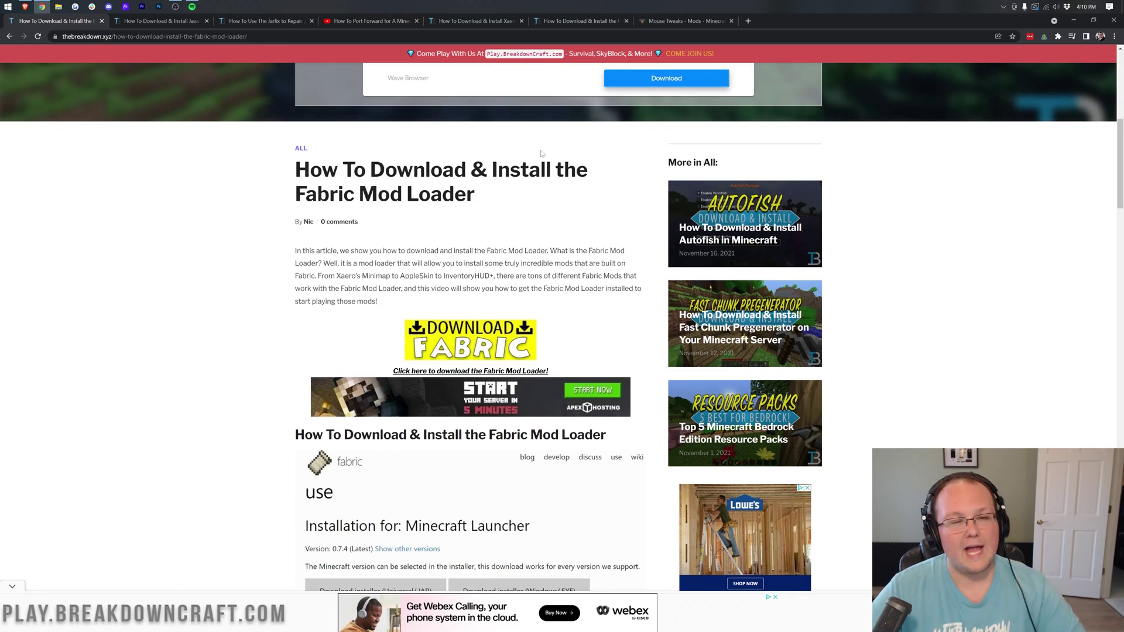
pyautogui.scroll(2, 533, 200)
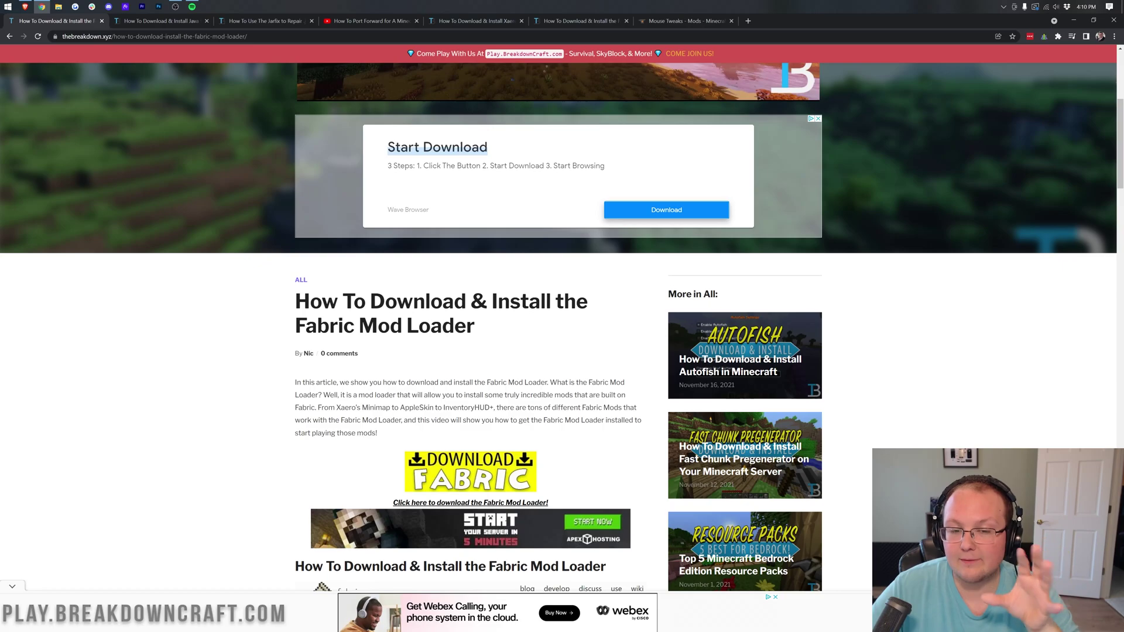
pyautogui.hotkey('ctrl', 'l')
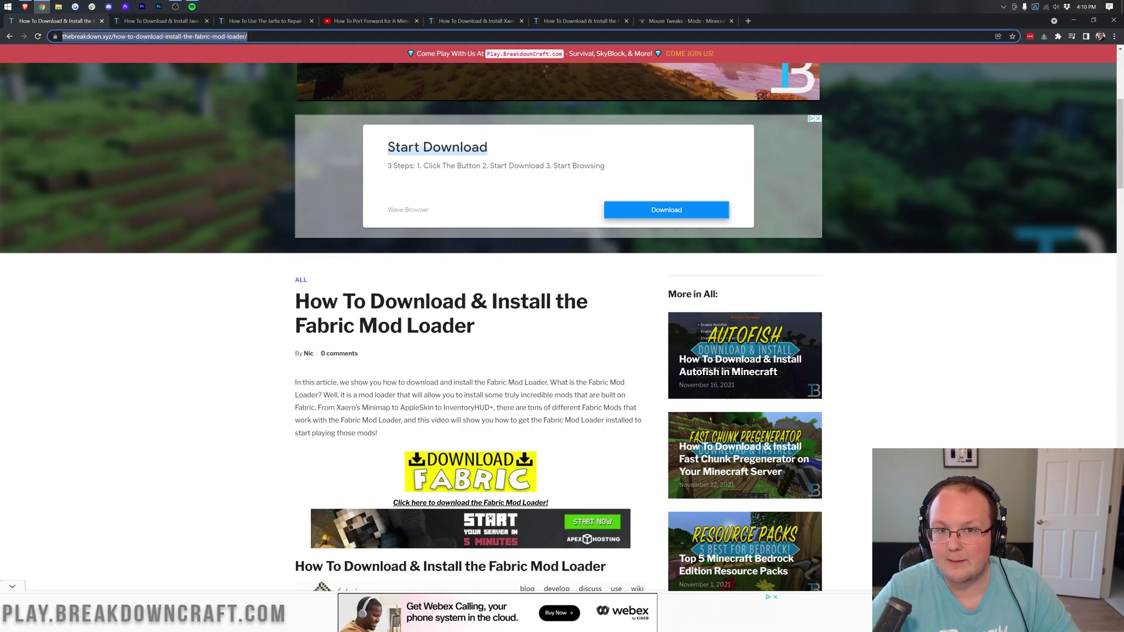
pyautogui.click(461, 262)
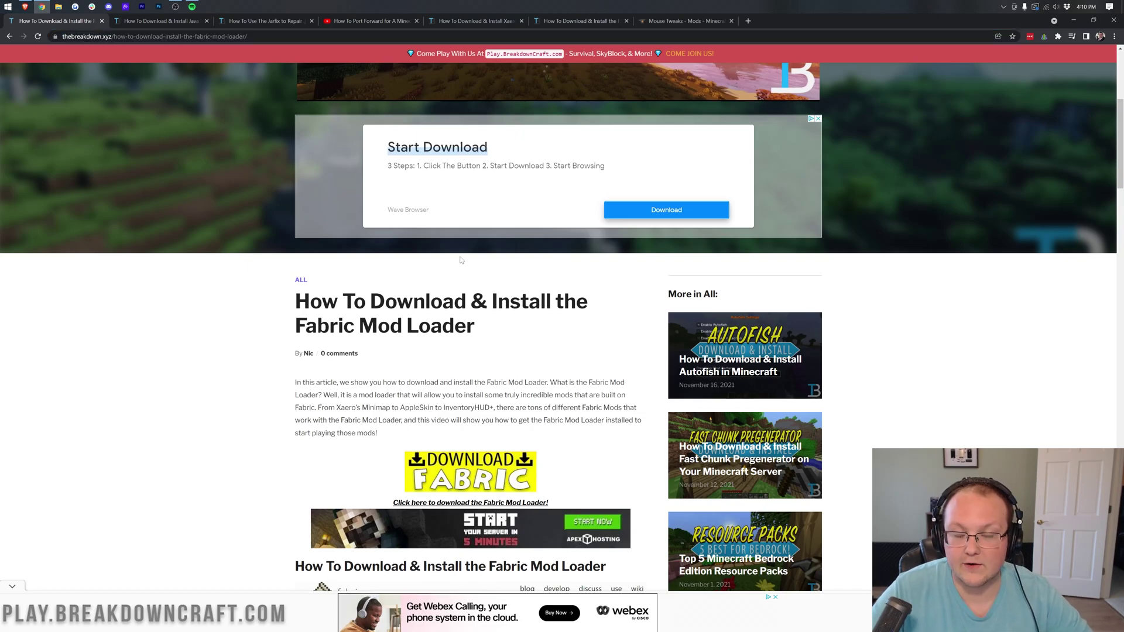
# Step: Follow the article's Fabric download link, download the Universal/.JAR installer and keep the file
pyautogui.scroll(-3, 461, 261)
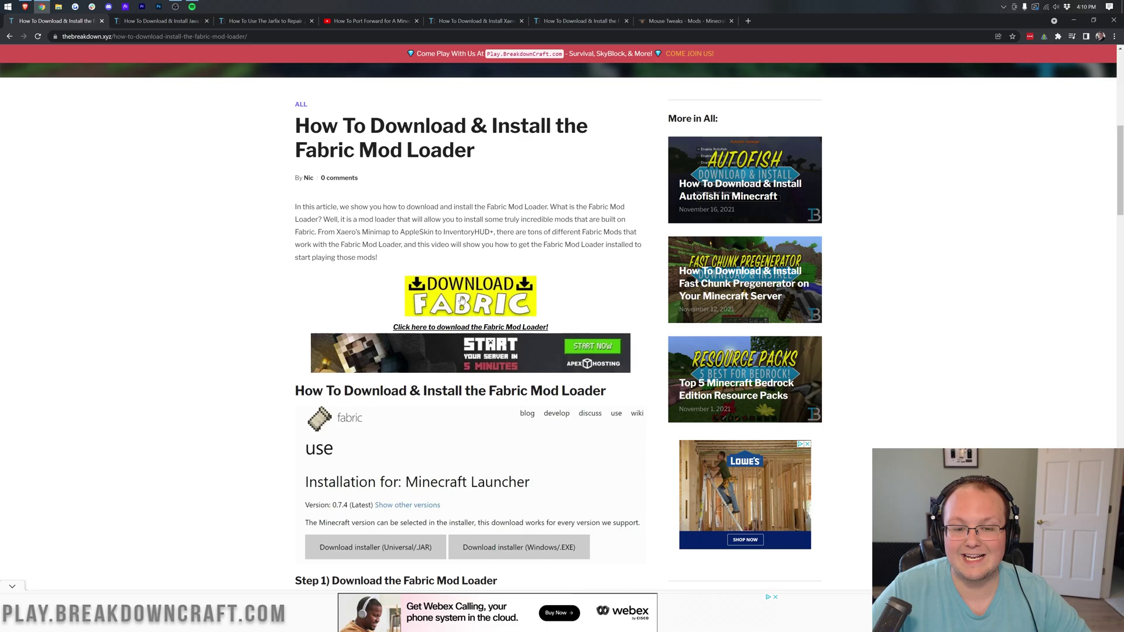
pyautogui.click(459, 298)
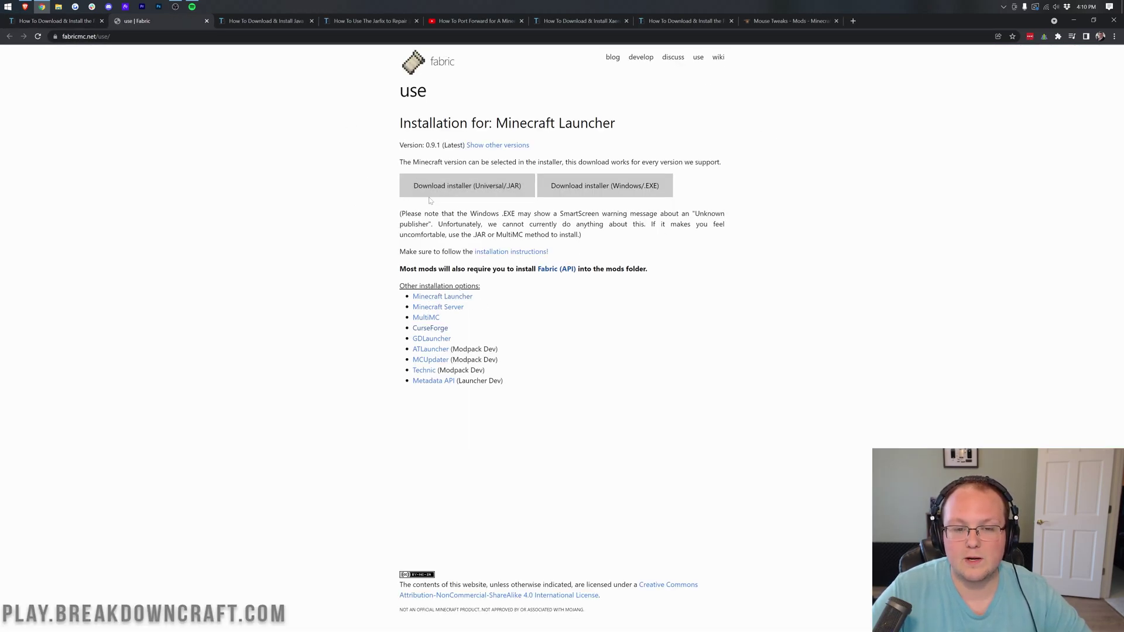
pyautogui.click(446, 193)
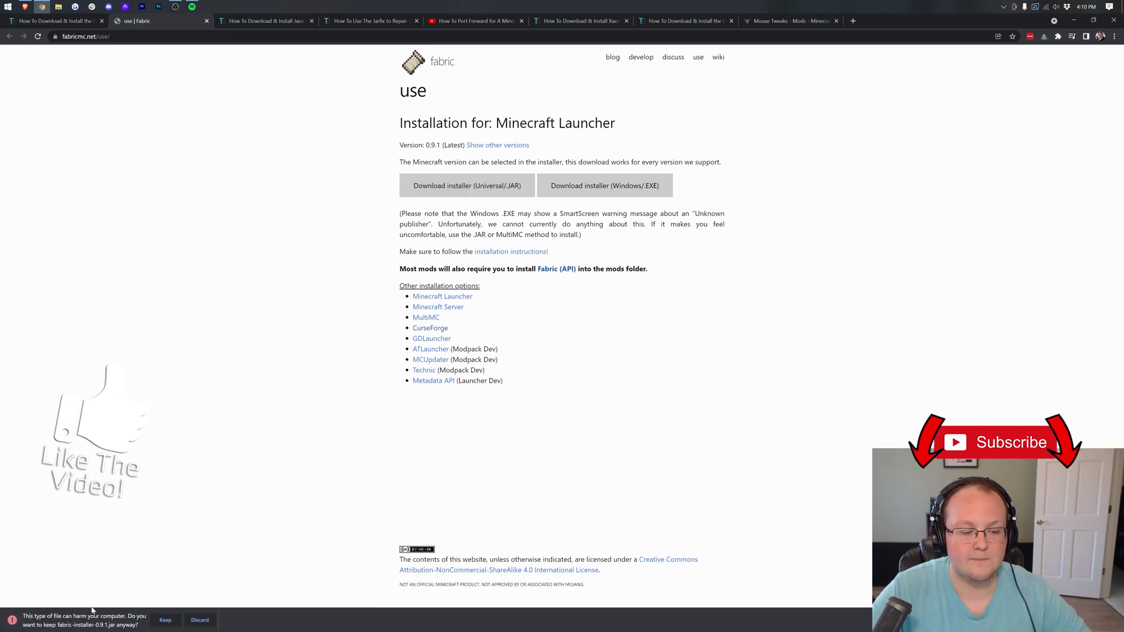
pyautogui.click(160, 619)
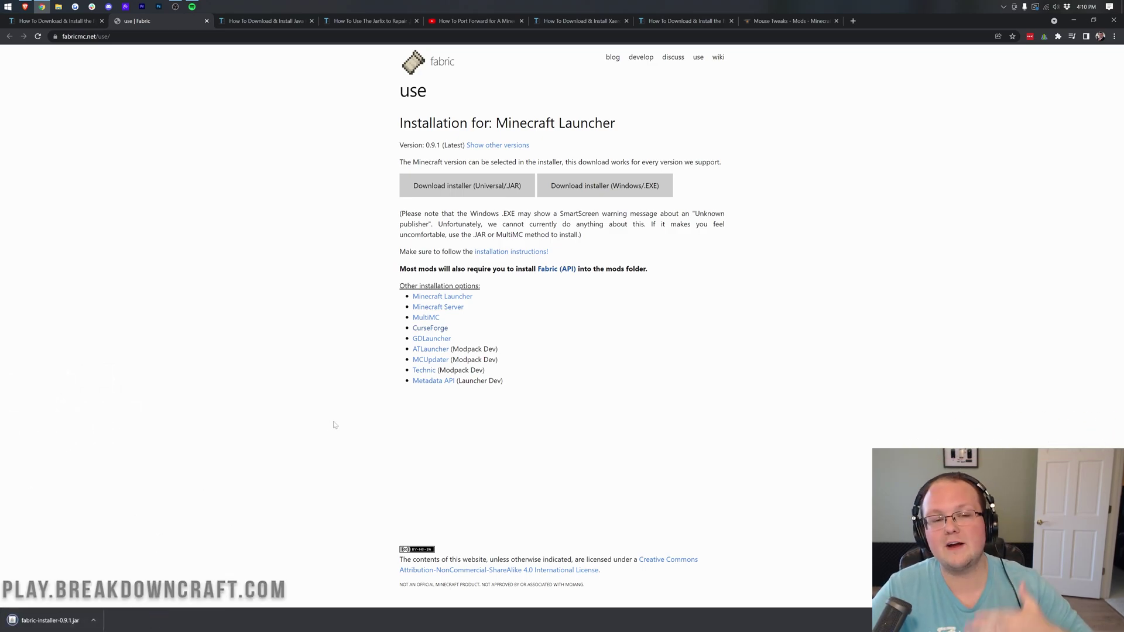
# Step: Move the downloaded Fabric installer .jar from the Downloads folder to the desktop and close the folder window
pyautogui.click(286, 23)
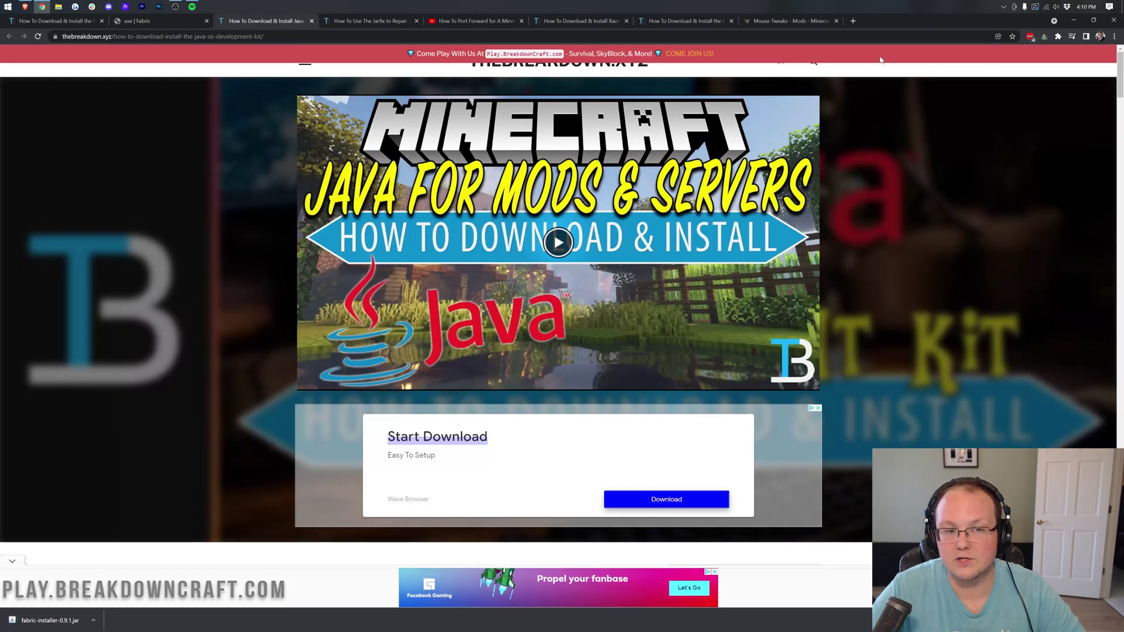
pyautogui.click(1066, 21)
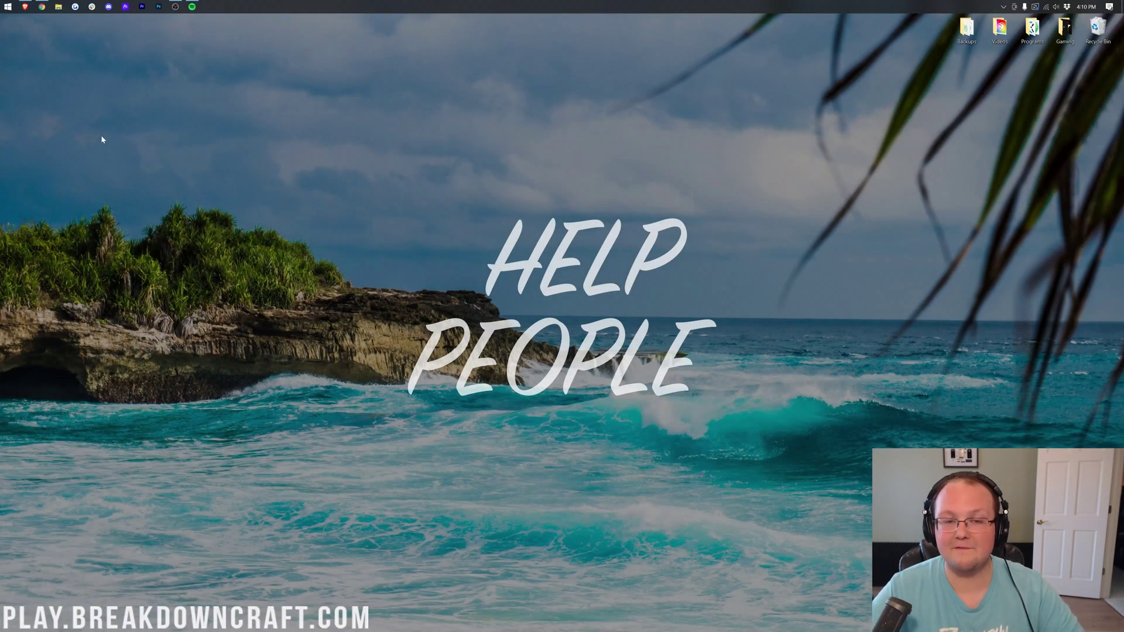
pyautogui.click(3, 3)
pyautogui.write('down')
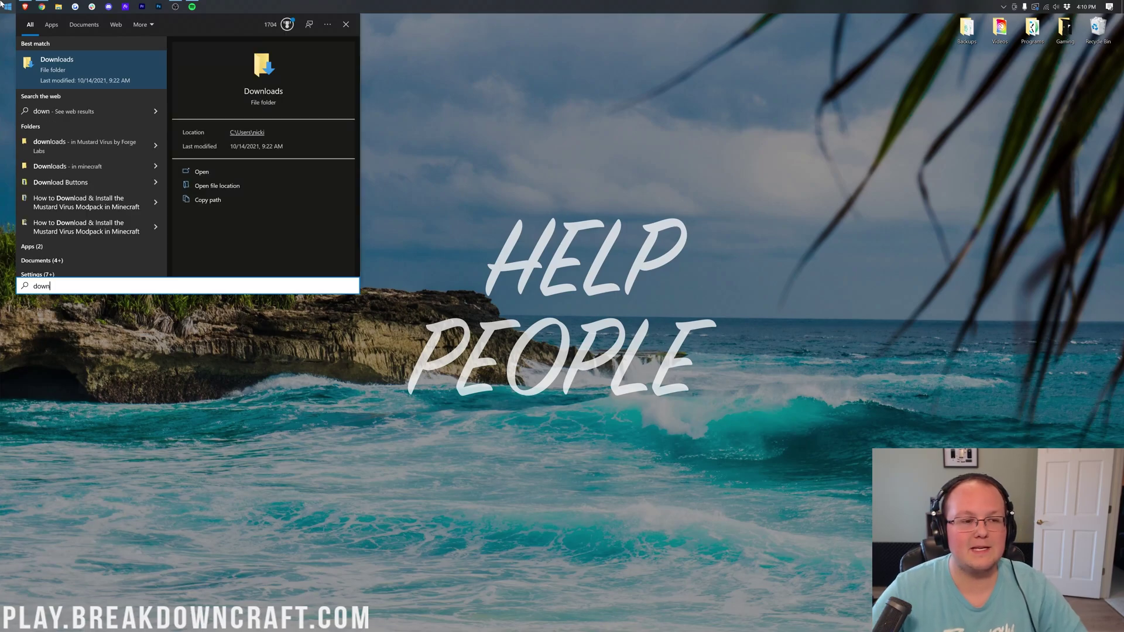
pyautogui.click(76, 72)
pyautogui.moveTo(449, 307); pyautogui.dragTo(283, 91)
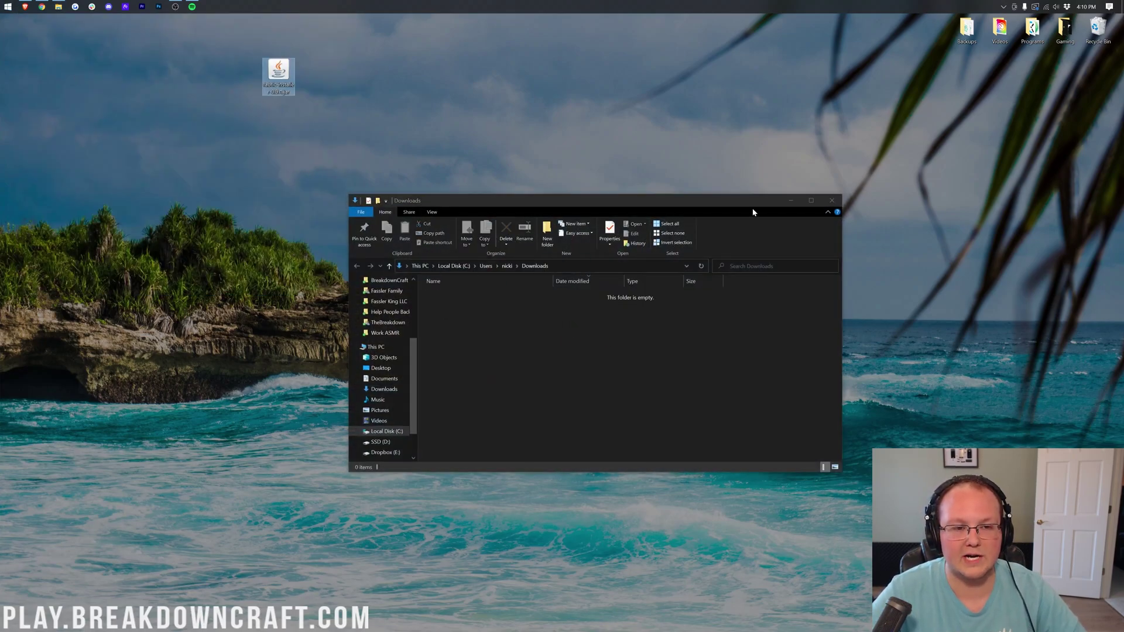
pyautogui.click(831, 200)
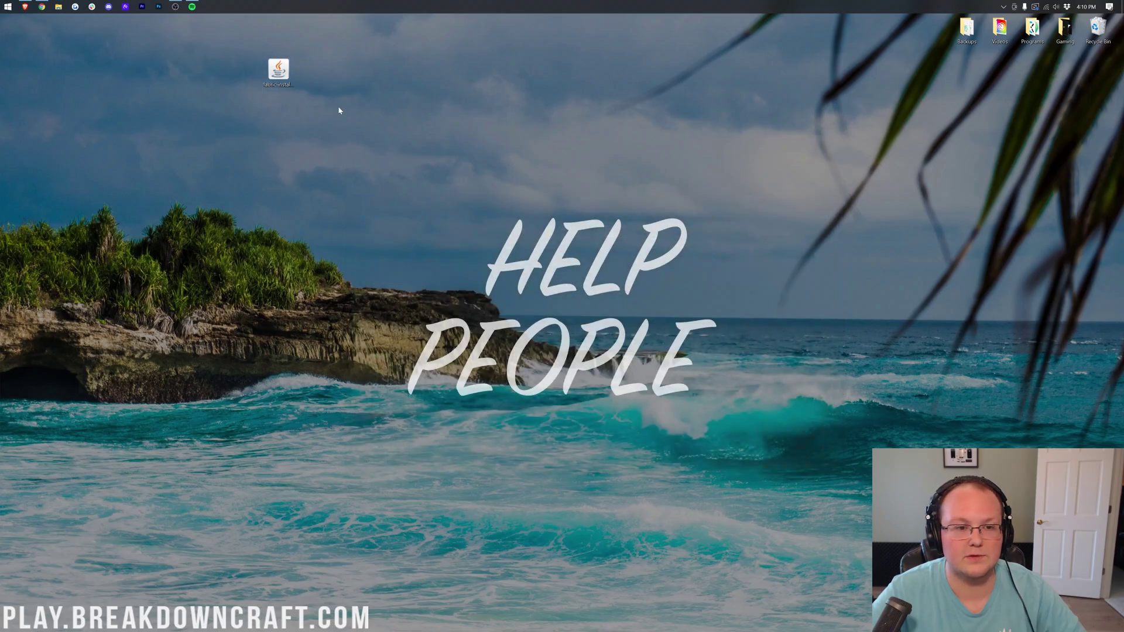
# Step: Open the Fabric installer on the desktop with Java(TM) Platform SE binary
pyautogui.rightClick(281, 74)
pyautogui.click(281, 75)
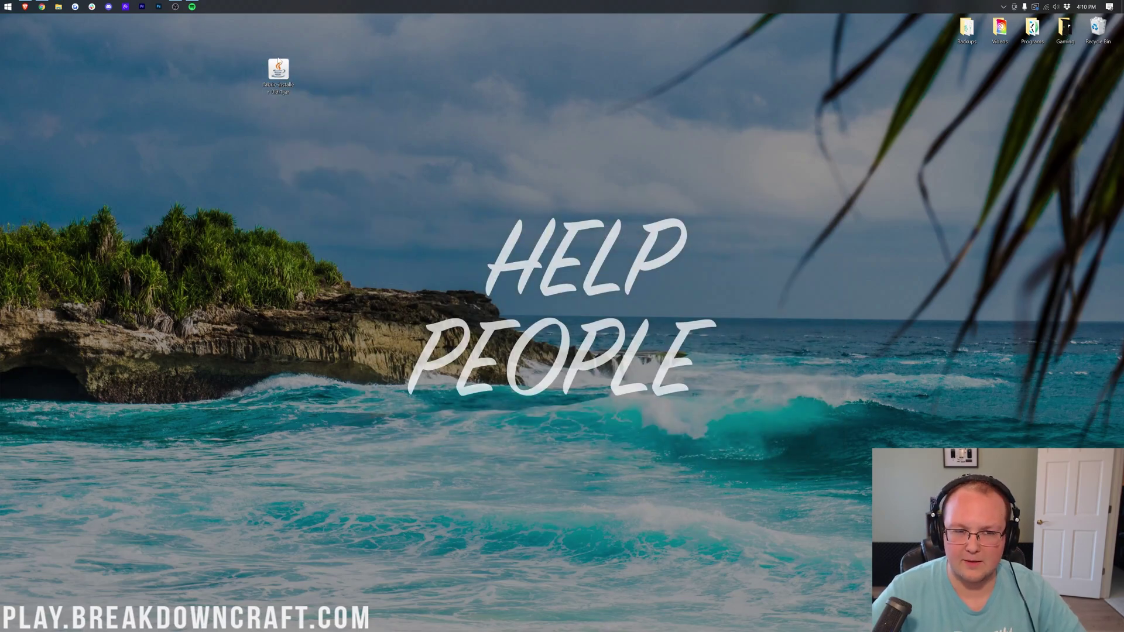
pyautogui.rightClick(272, 69)
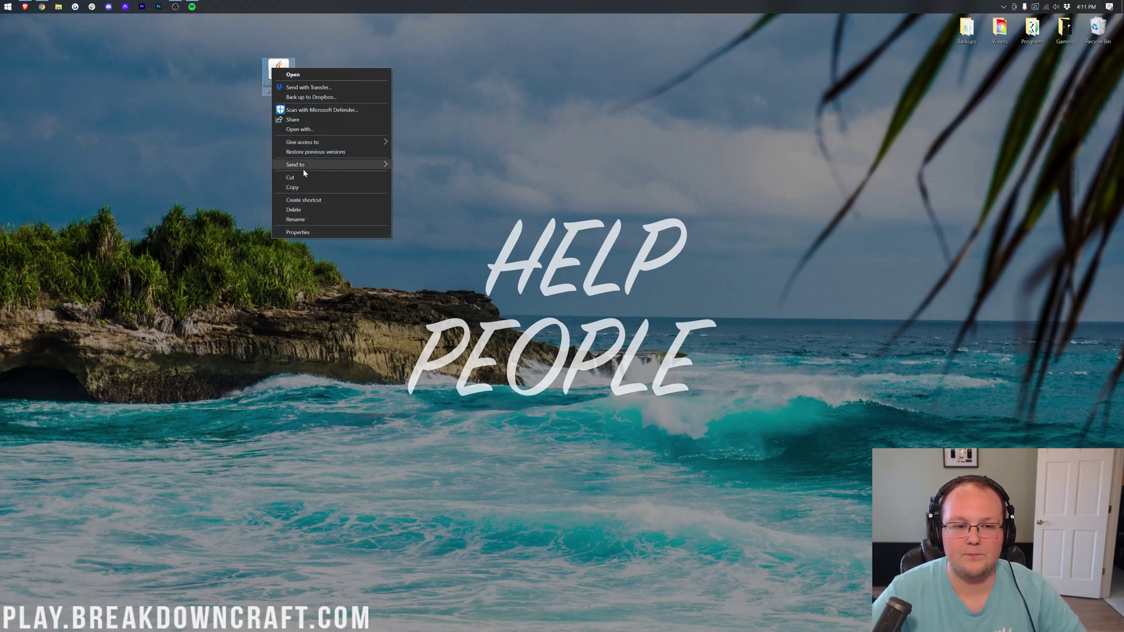
pyautogui.click(299, 129)
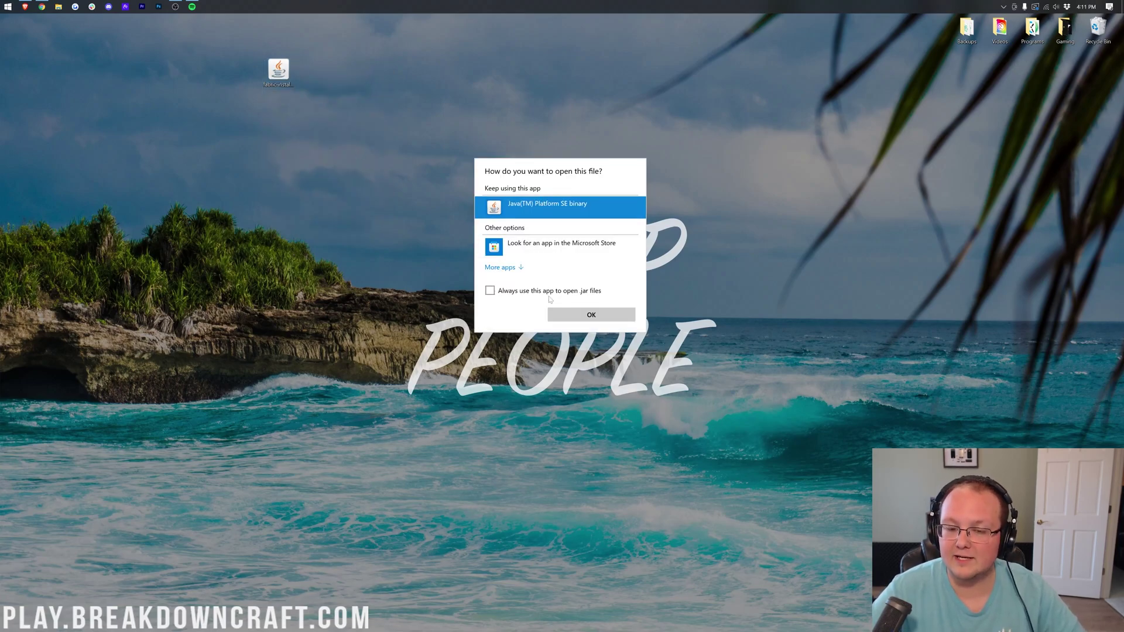
pyautogui.click(592, 314)
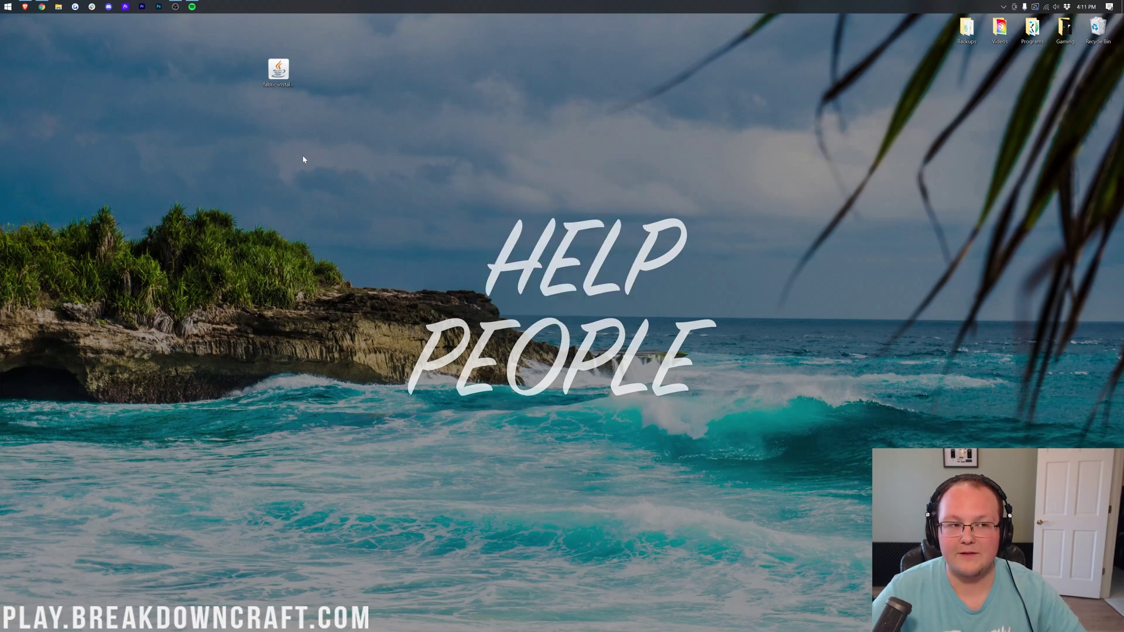
# Step: Switch back to Chrome and look through the article on downloading and installing Java for Minecraft
pyautogui.click(42, 7)
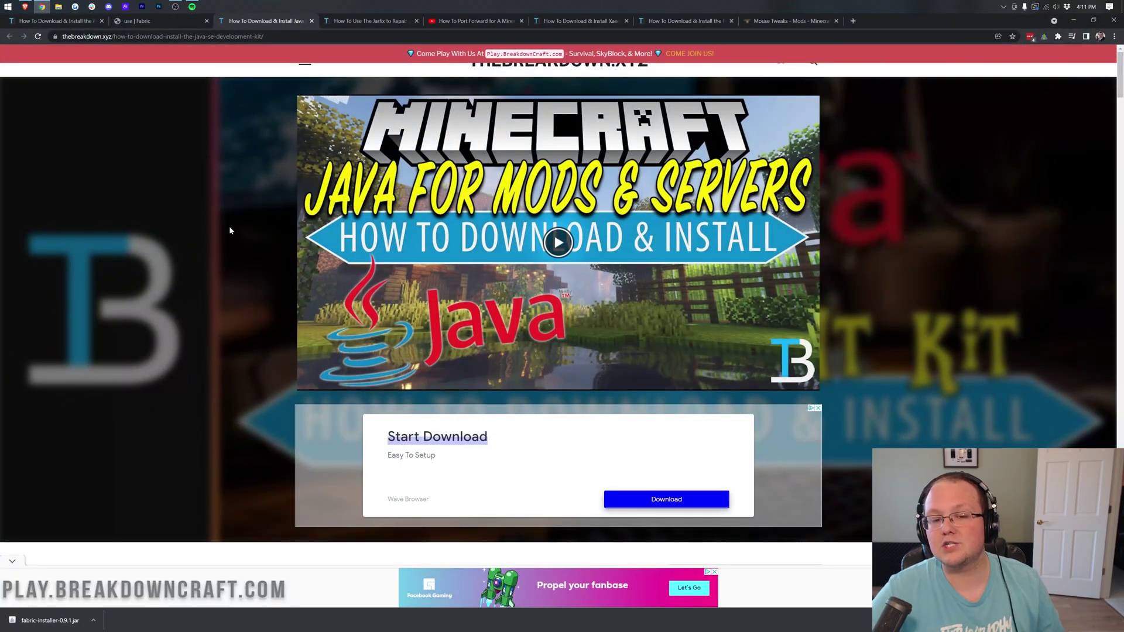
pyautogui.scroll(-4, 230, 230)
pyautogui.scroll(-5, 229, 231)
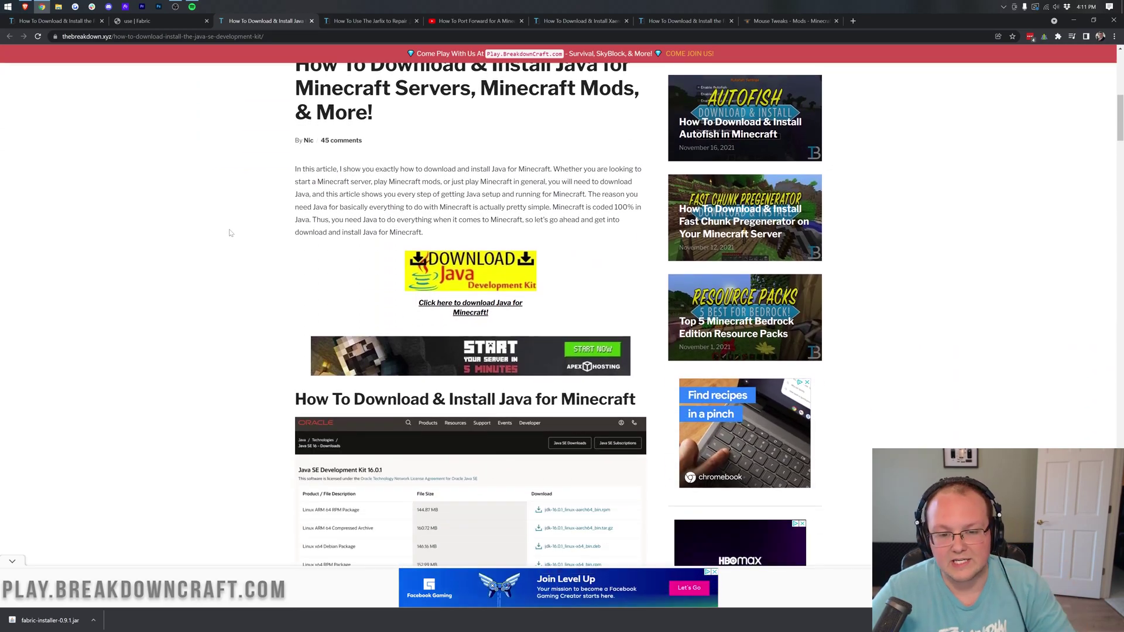
pyautogui.scroll(-11, 231, 228)
pyautogui.press('Home')
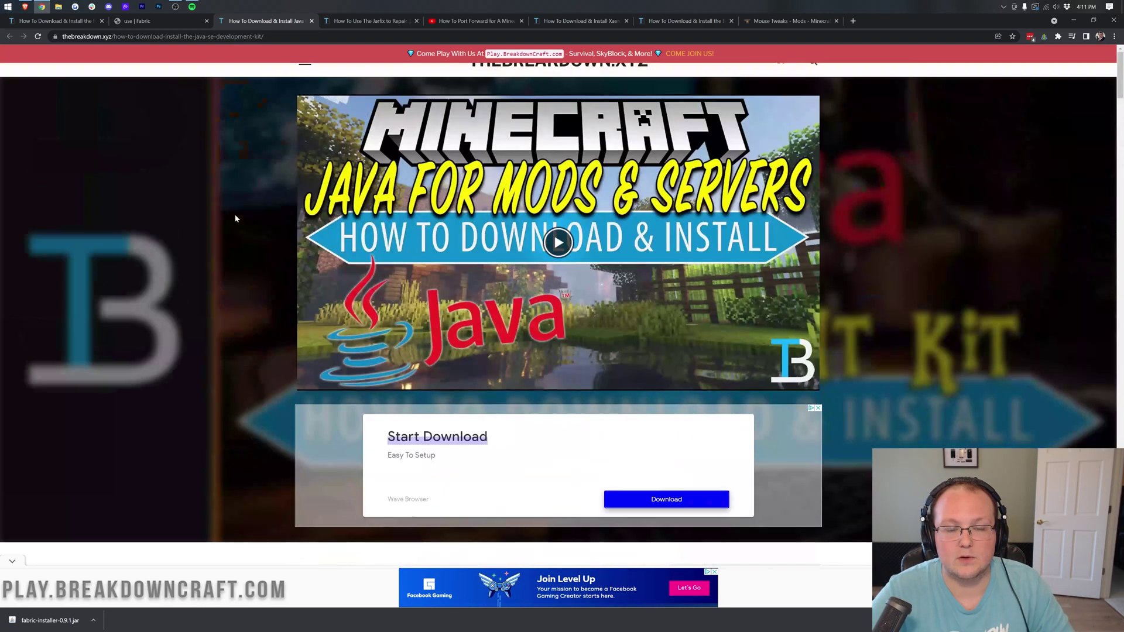
# Step: Bring up the article on using Jarfix to repair .jar files
pyautogui.click(342, 23)
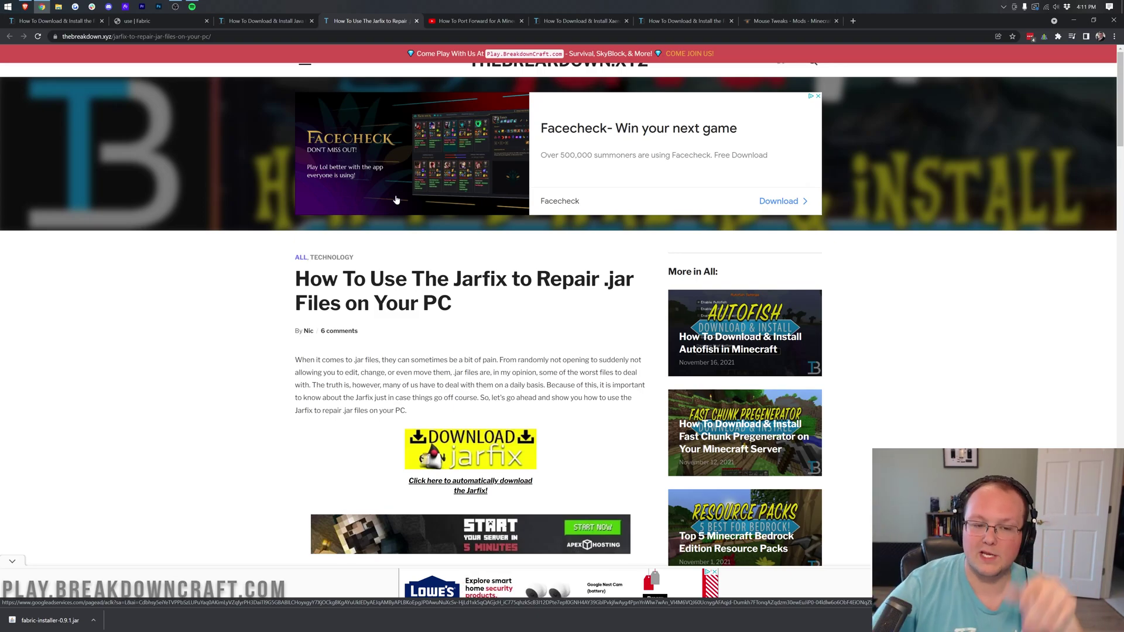
pyautogui.hotkey('ctrl', 'shift', 'Tab')
pyautogui.click(359, 27)
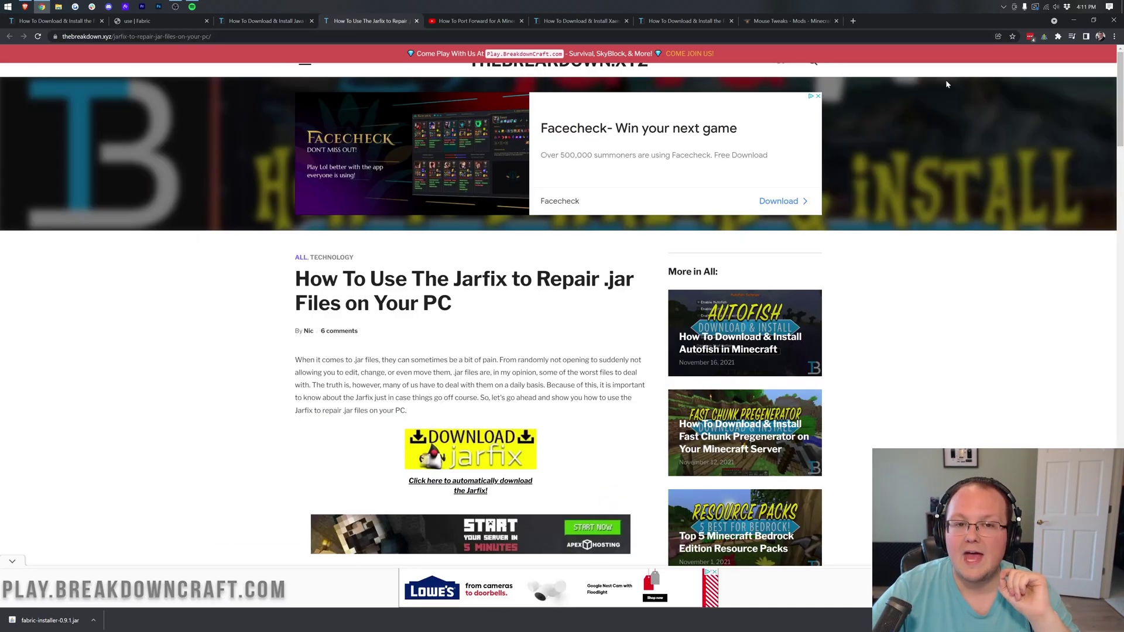
# Step: Minimize the browser and open the Fabric installer on the desktop with Java(TM) Platform SE binary
pyautogui.click(1073, 22)
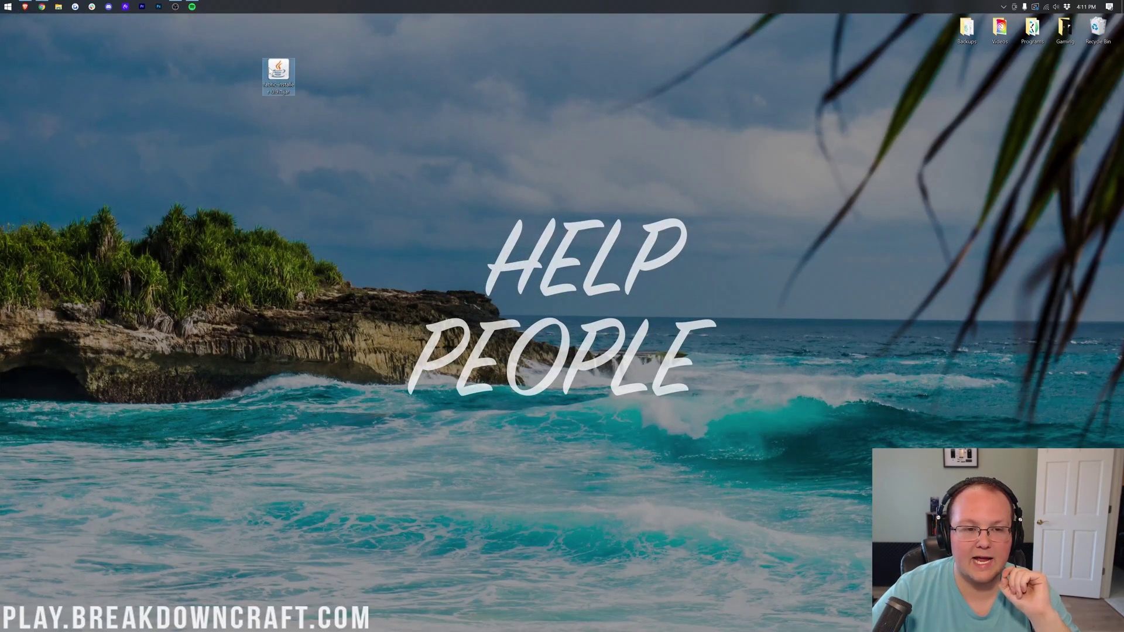
pyautogui.rightClick(278, 72)
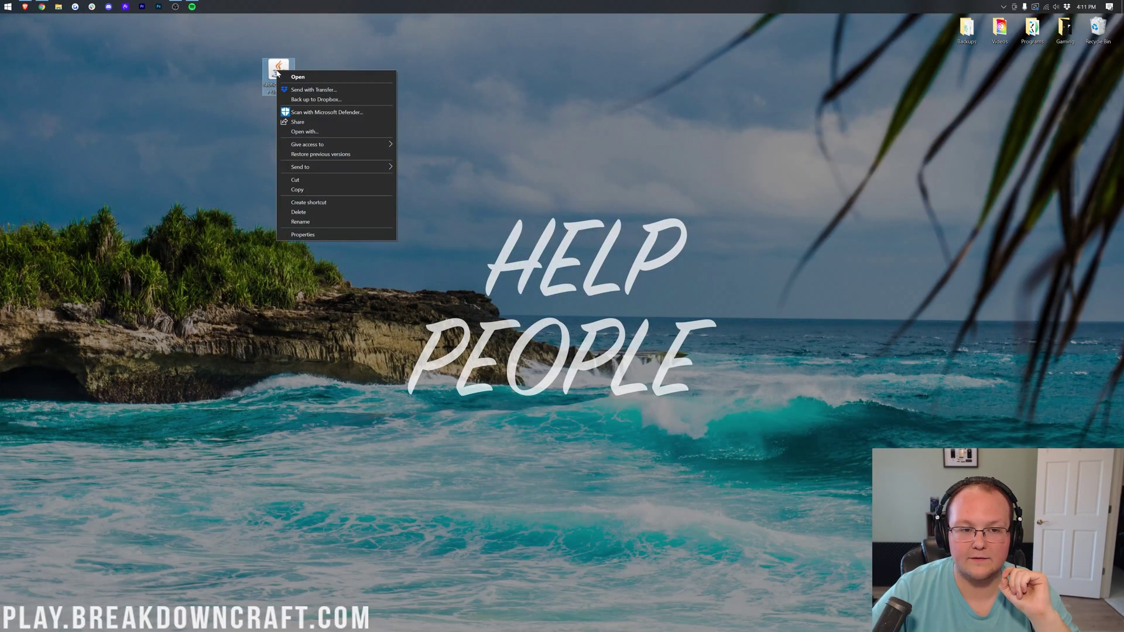
pyautogui.click(314, 131)
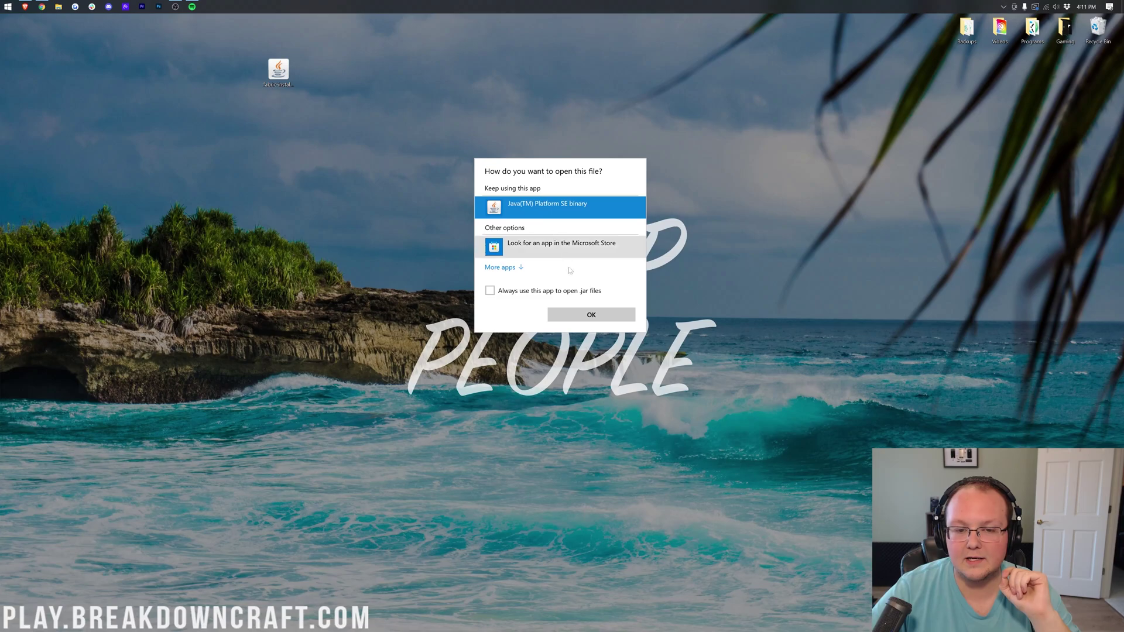
pyautogui.click(591, 314)
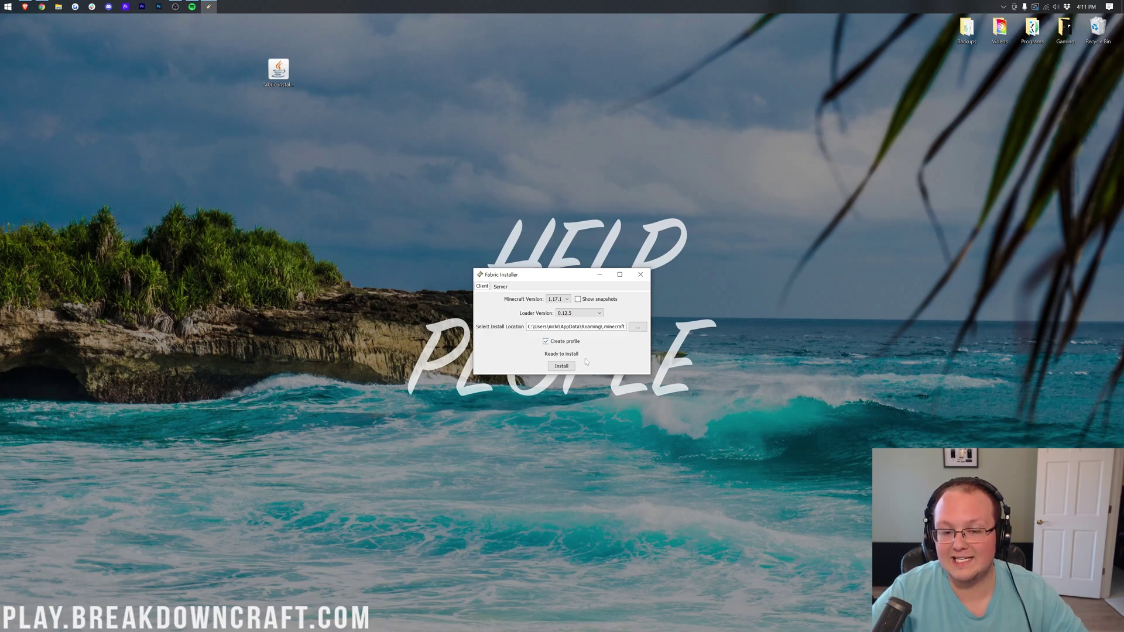
# Step: Install the Fabric client for Minecraft 1.17.1 on the Microsoft Store / Xbox launcher and close the installer
pyautogui.click(565, 299)
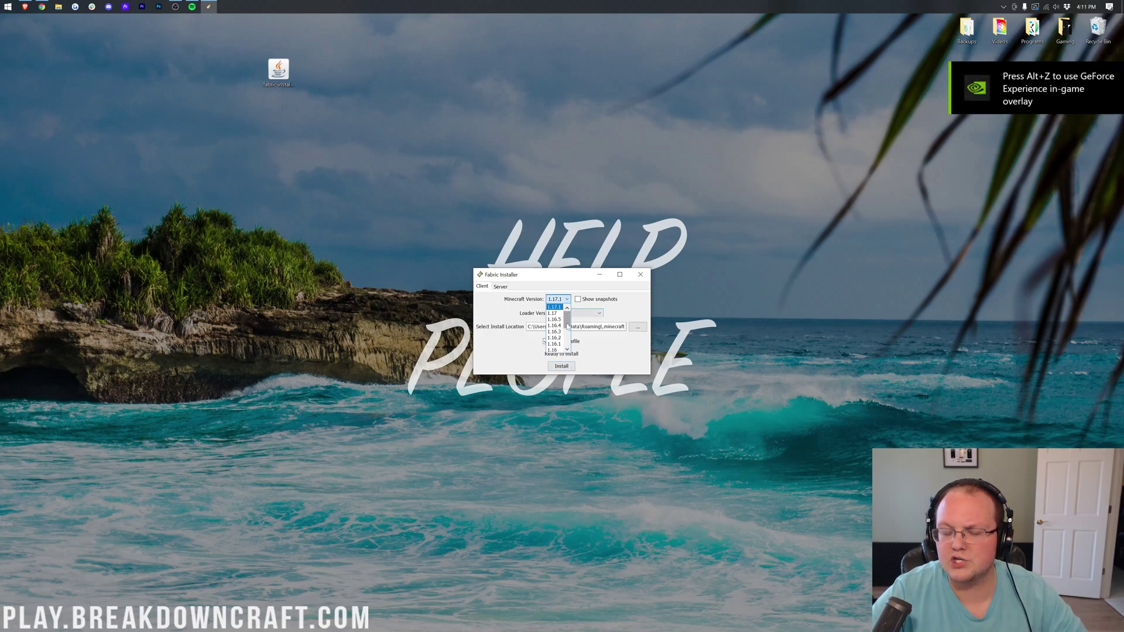
pyautogui.click(601, 363)
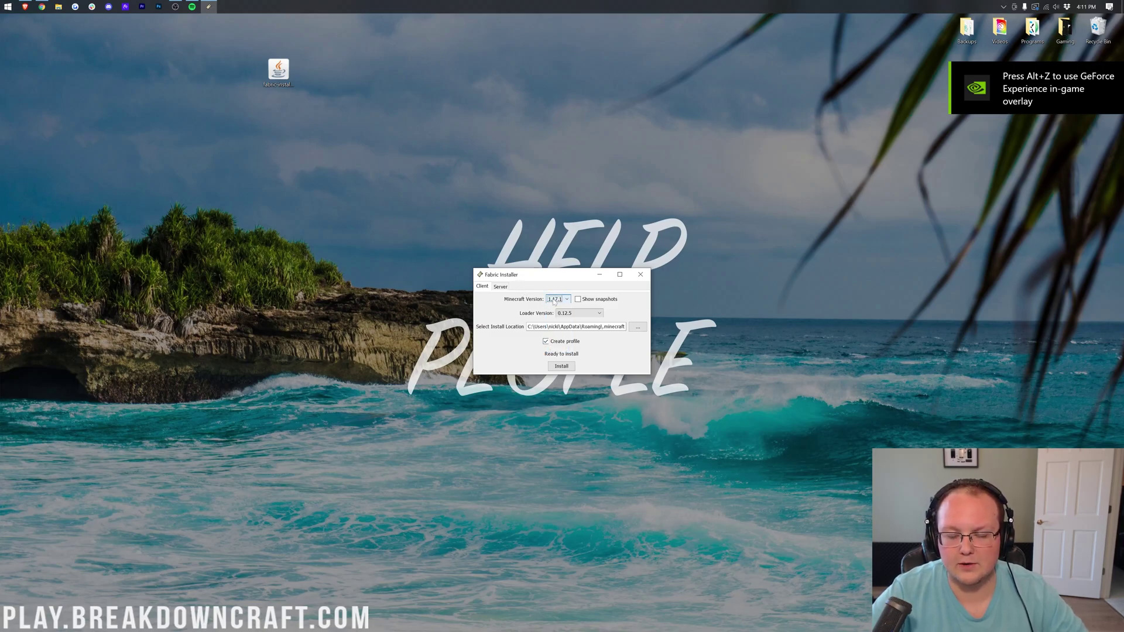
pyautogui.click(561, 366)
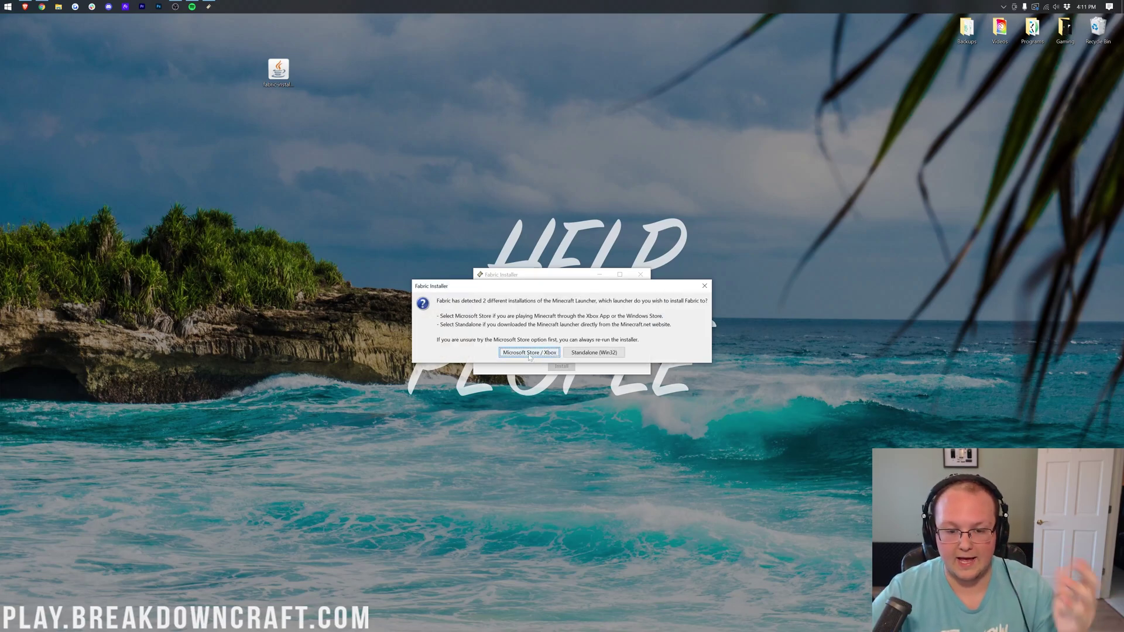
pyautogui.click(530, 354)
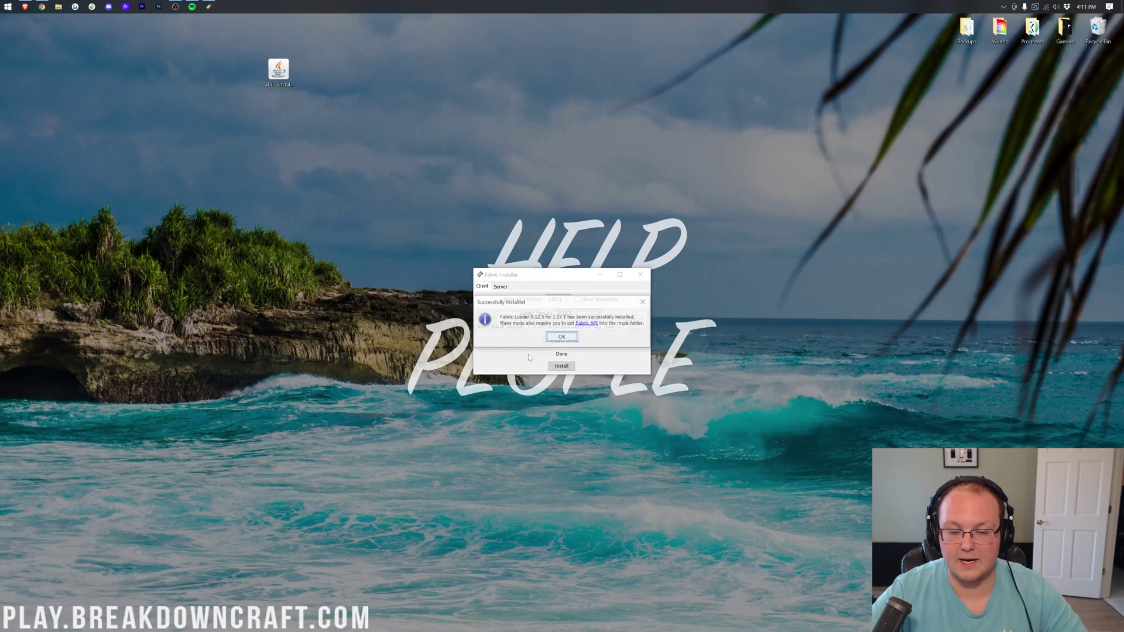
pyautogui.click(562, 336)
pyautogui.click(640, 274)
# Step: Create a new folder on the desktop named Play.BreakdownCraft.com
pyautogui.rightClick(391, 184)
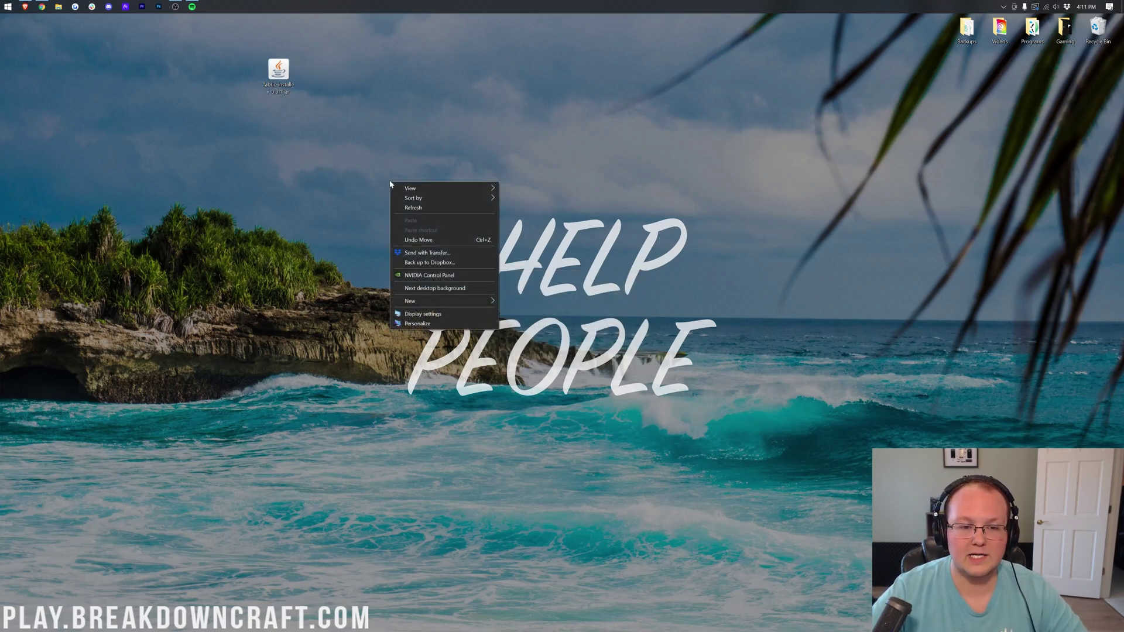
pyautogui.moveTo(396, 301)
pyautogui.click(504, 303)
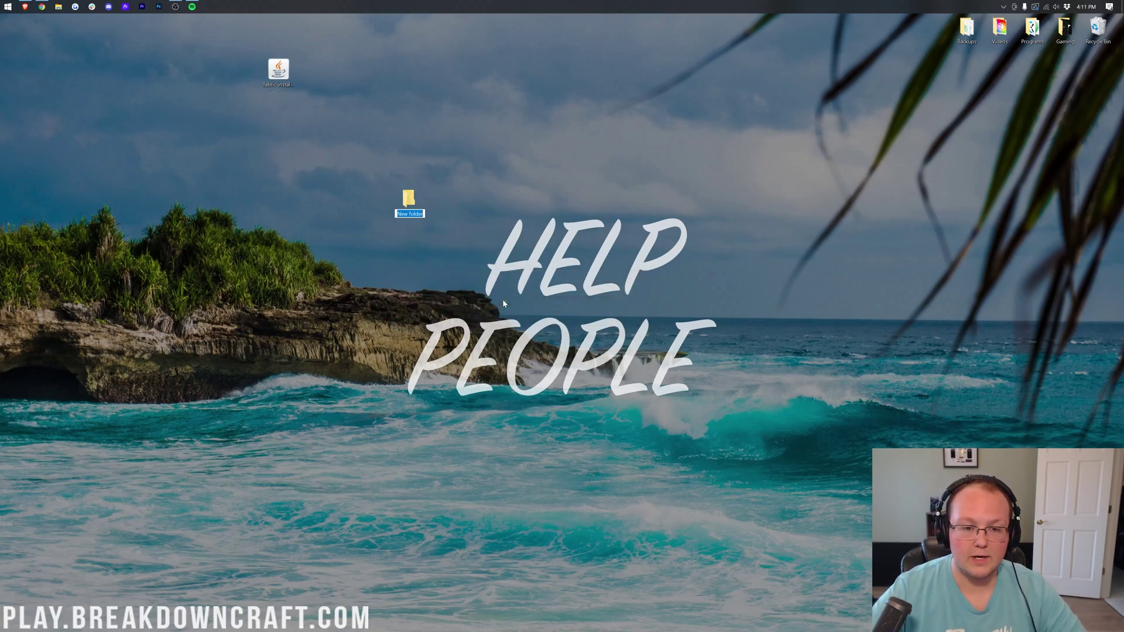
pyautogui.write('Play.Breakdow')
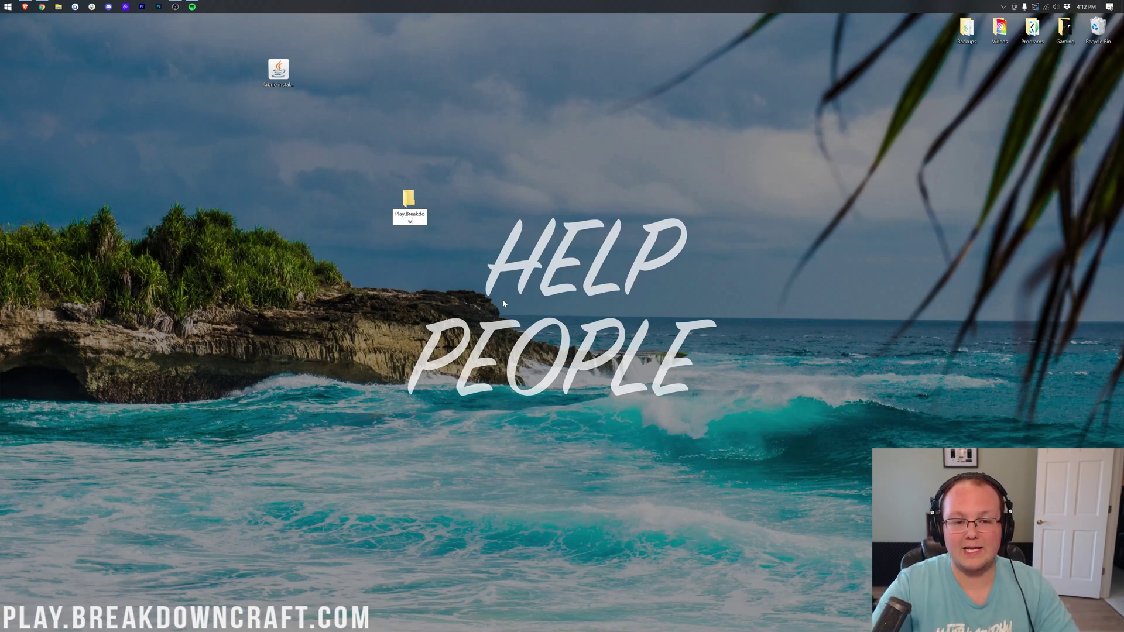
pyautogui.write('nCraft.com')
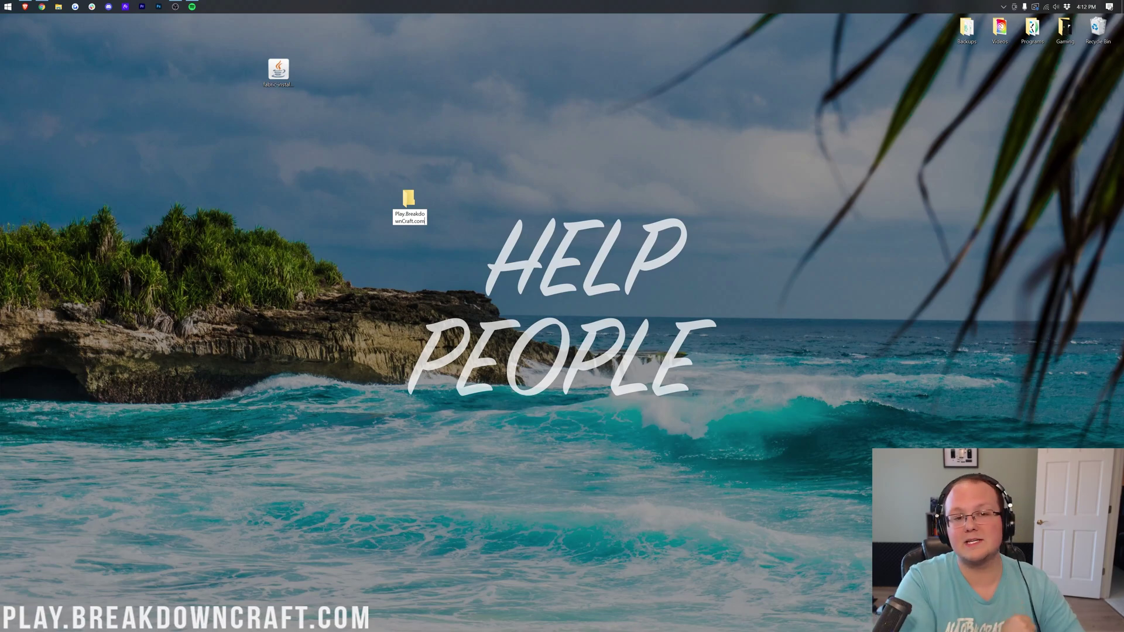
pyautogui.write('.')
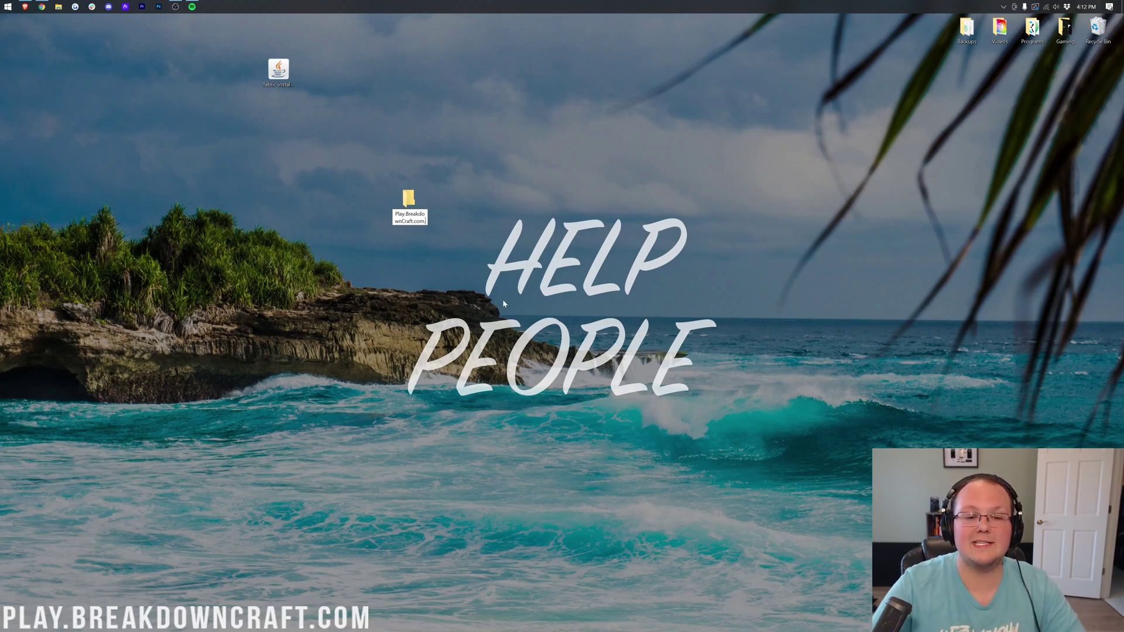
pyautogui.press('BackSpace')
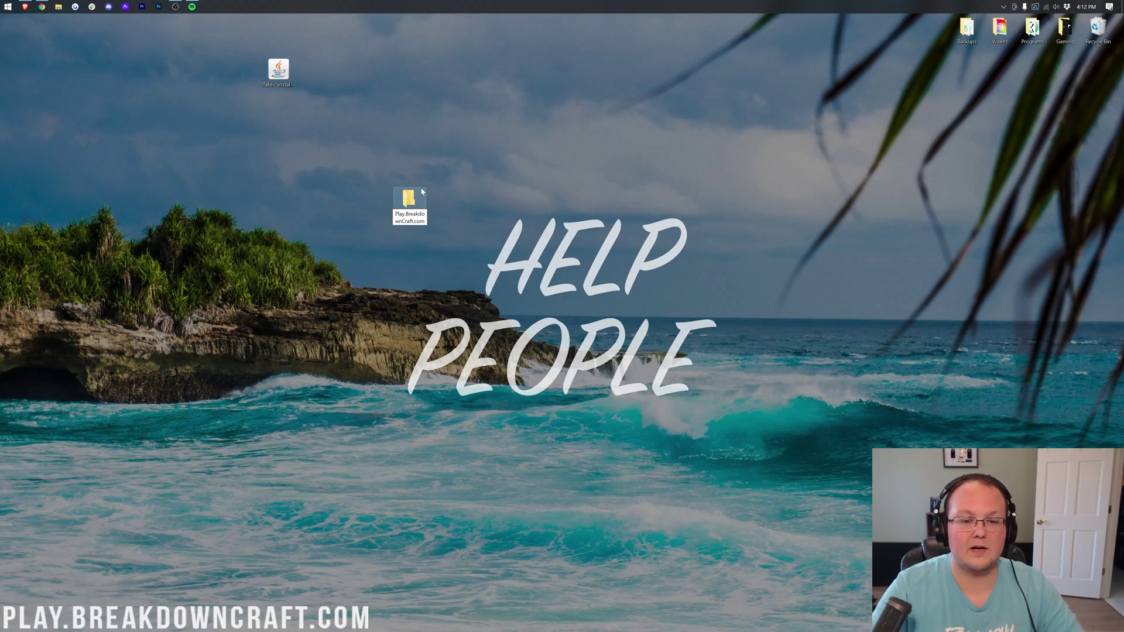
pyautogui.press('Return')
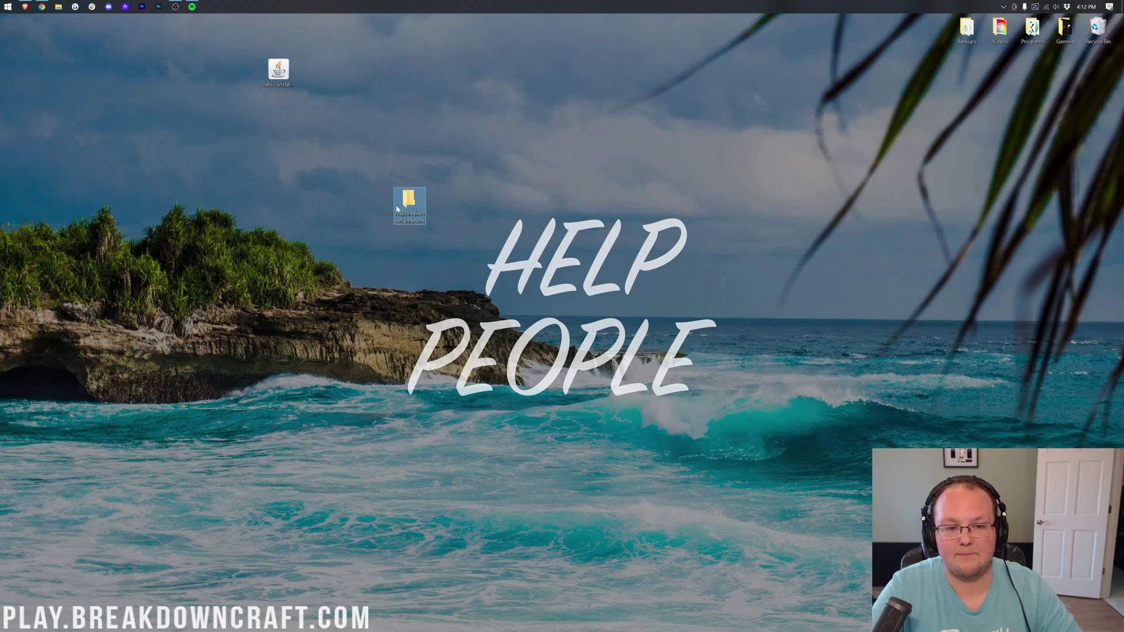
# Step: Place the Fabric installer beside the Play.BreakdownCraft.com folder and reopen it with Java(TM) Platform SE binary
pyautogui.moveTo(278, 71); pyautogui.dragTo(342, 203)
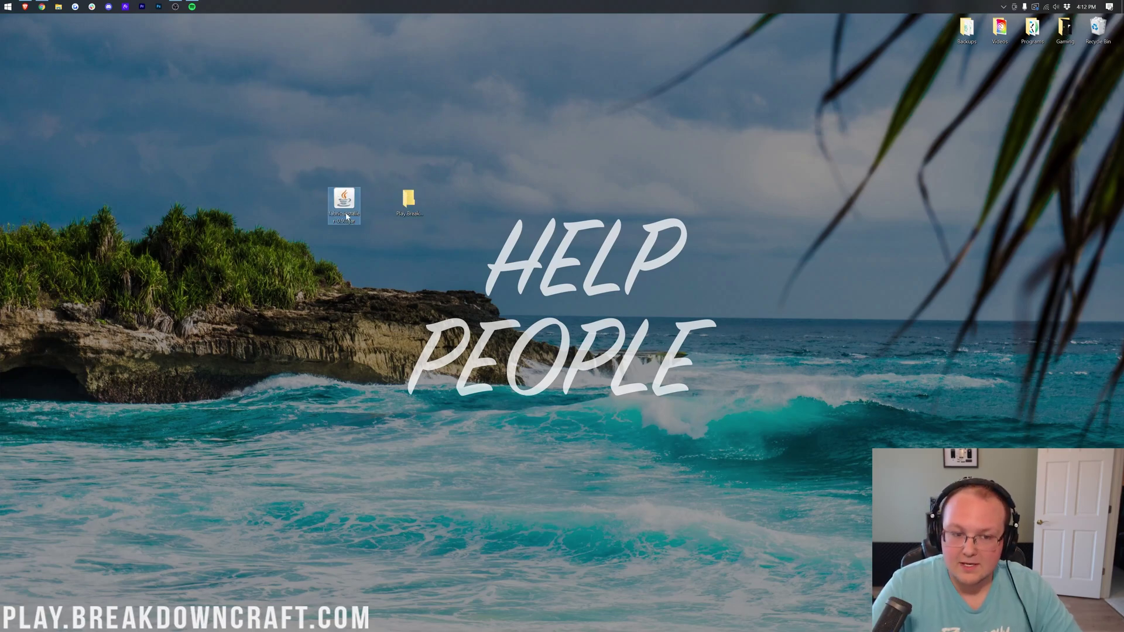
pyautogui.rightClick(337, 199)
pyautogui.click(366, 257)
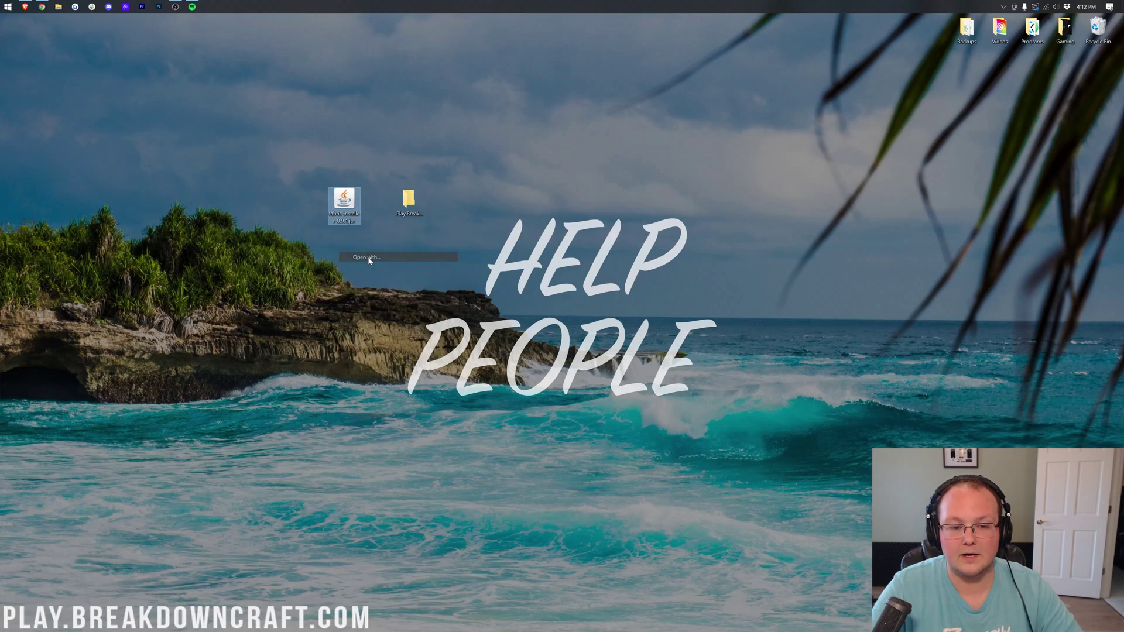
pyautogui.click(574, 312)
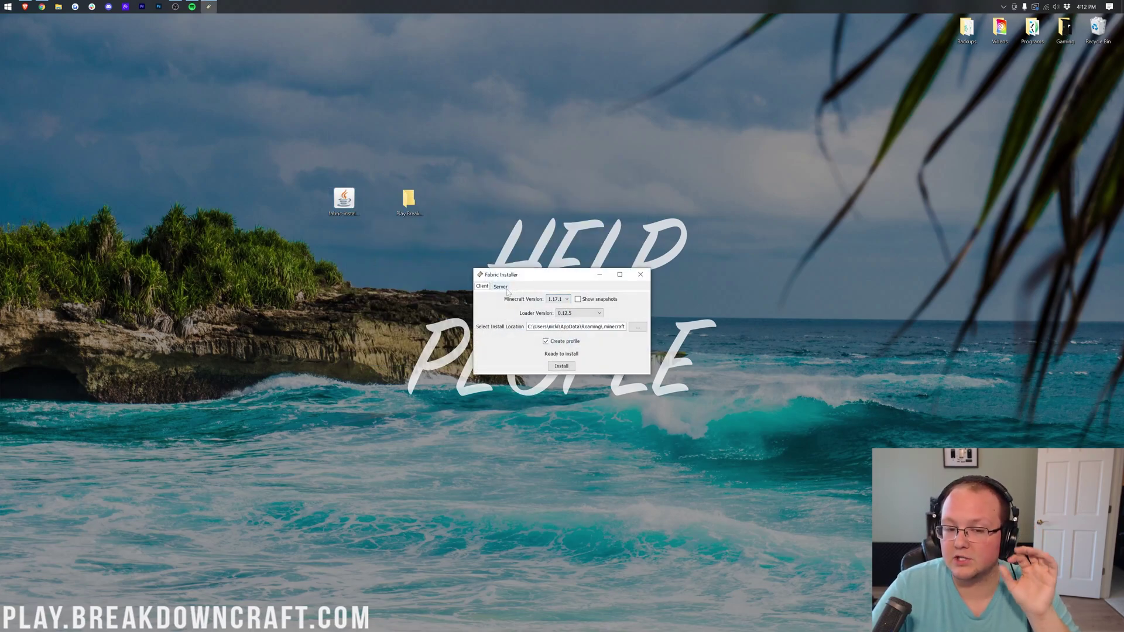
# Step: Install the Fabric server for Minecraft 1.17.1 into the Play.BreakdownCraft.com folder on the desktop
pyautogui.click(557, 299)
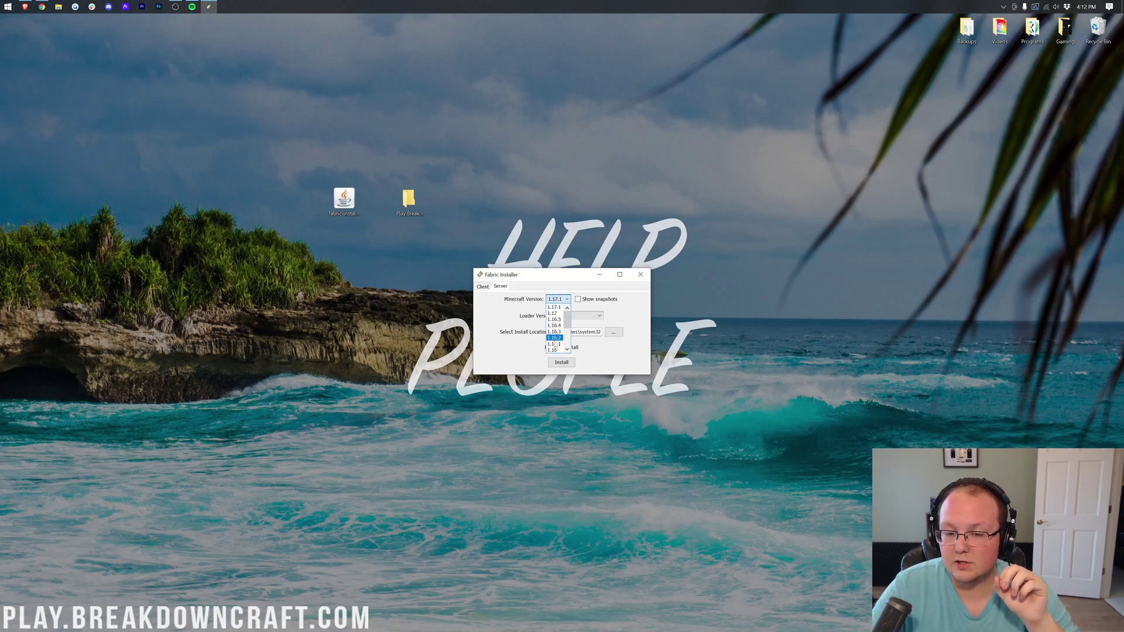
pyautogui.click(555, 307)
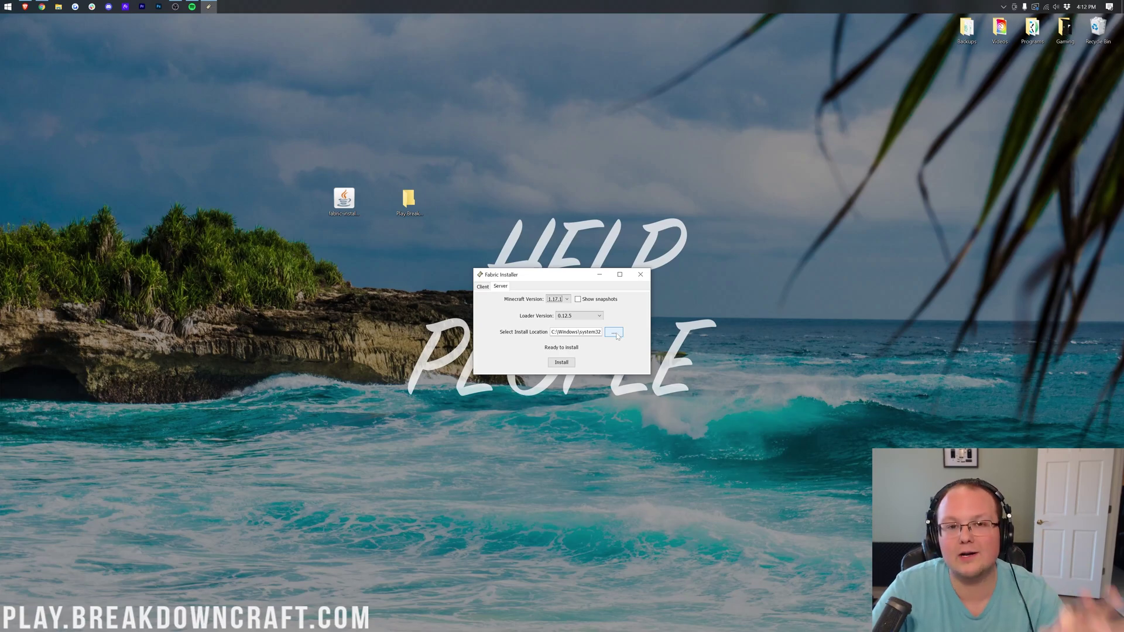
pyautogui.click(615, 334)
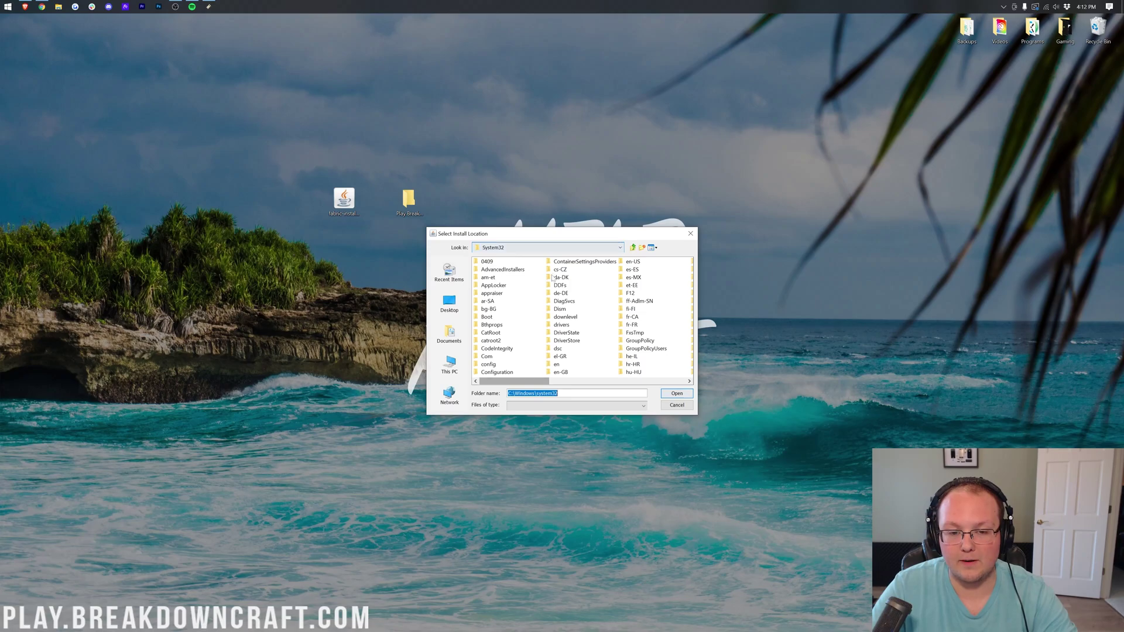
pyautogui.click(445, 303)
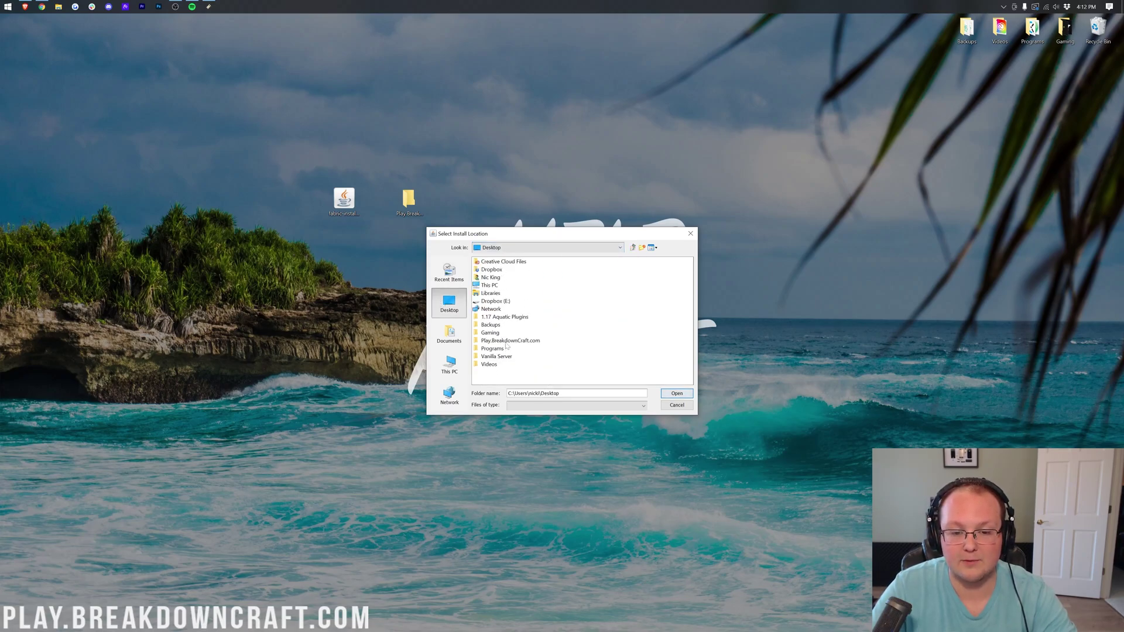
pyautogui.click(506, 342)
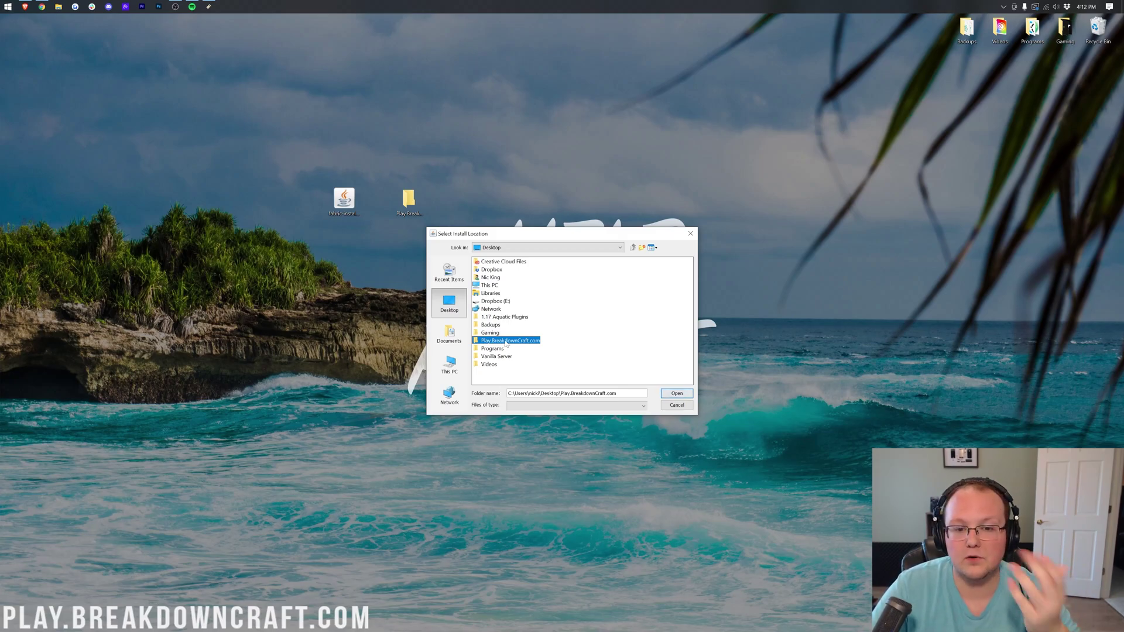
pyautogui.click(677, 394)
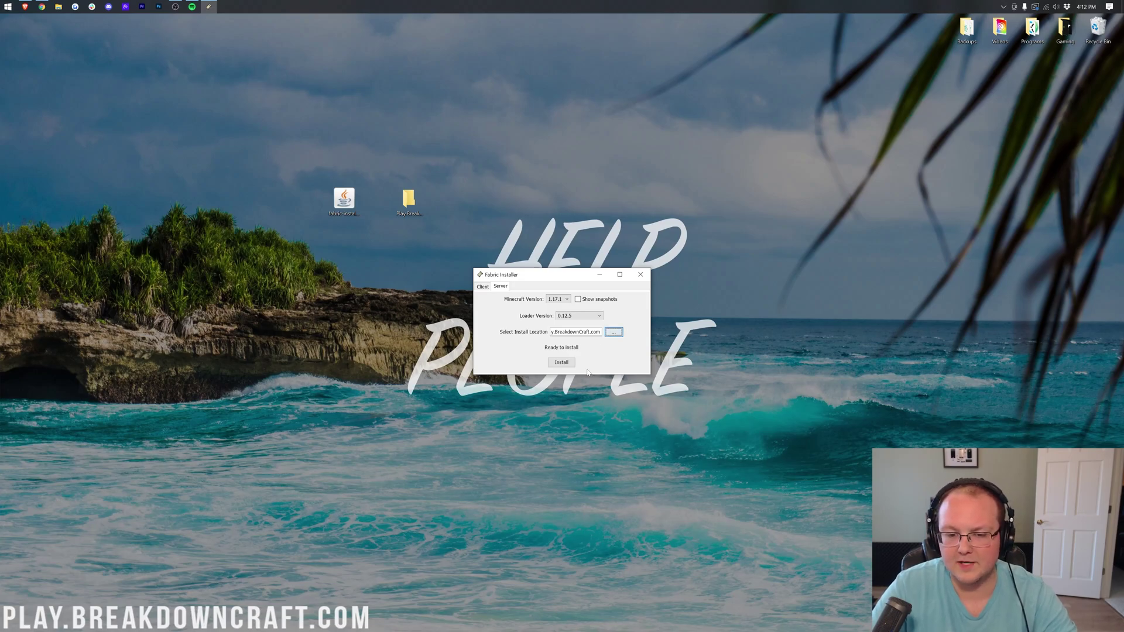
pyautogui.click(560, 363)
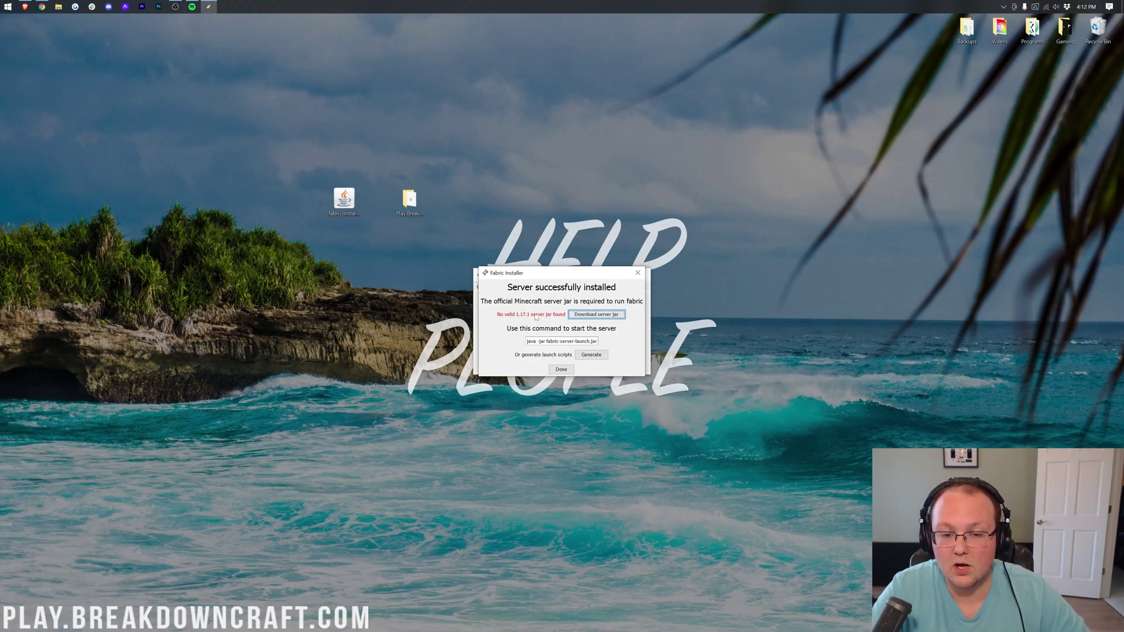
# Step: Download the Minecraft 1.17.1 server jar, copy the start command java -jar fabric-server-launch.jar, and close the installer
pyautogui.click(603, 318)
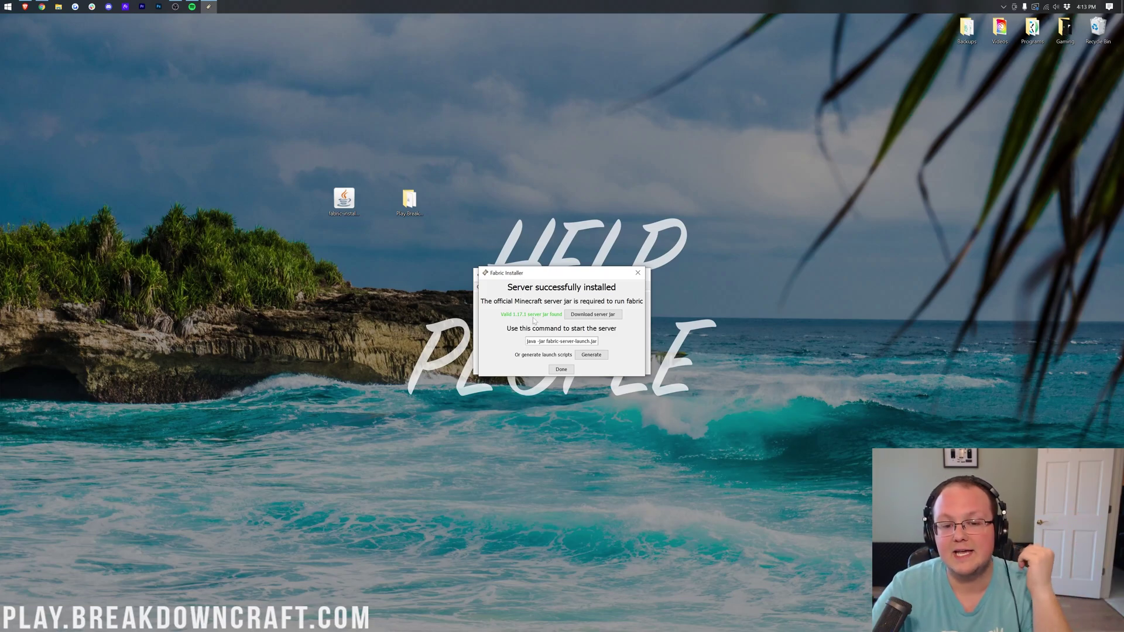
pyautogui.click(561, 341)
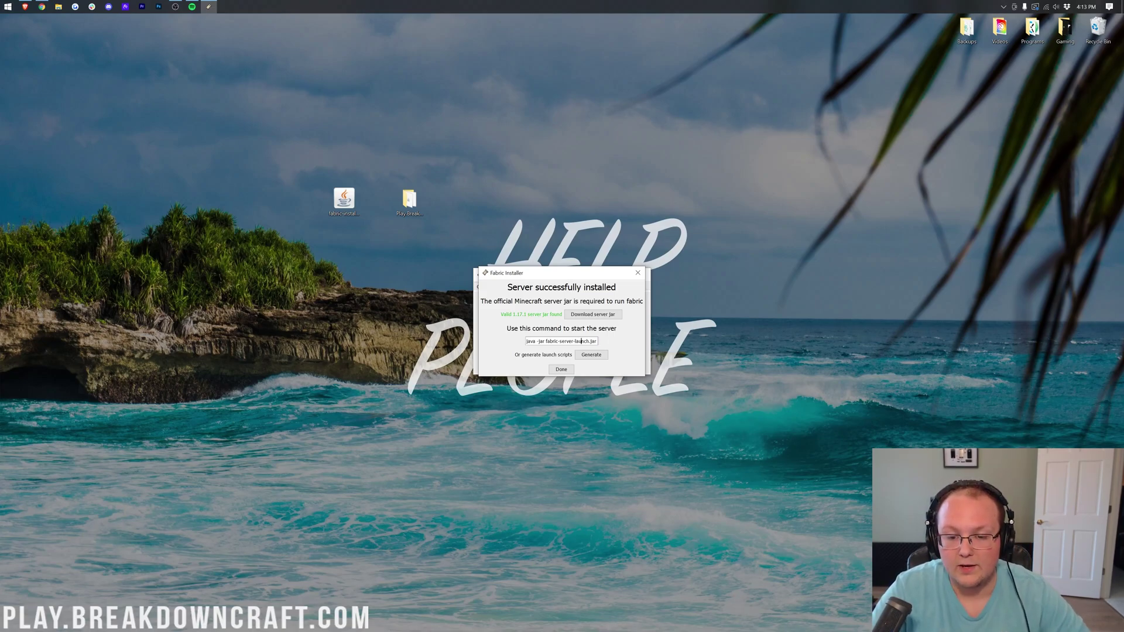
pyautogui.moveTo(593, 341); pyautogui.dragTo(404, 342)
pyautogui.hotkey('ctrl', 'c')
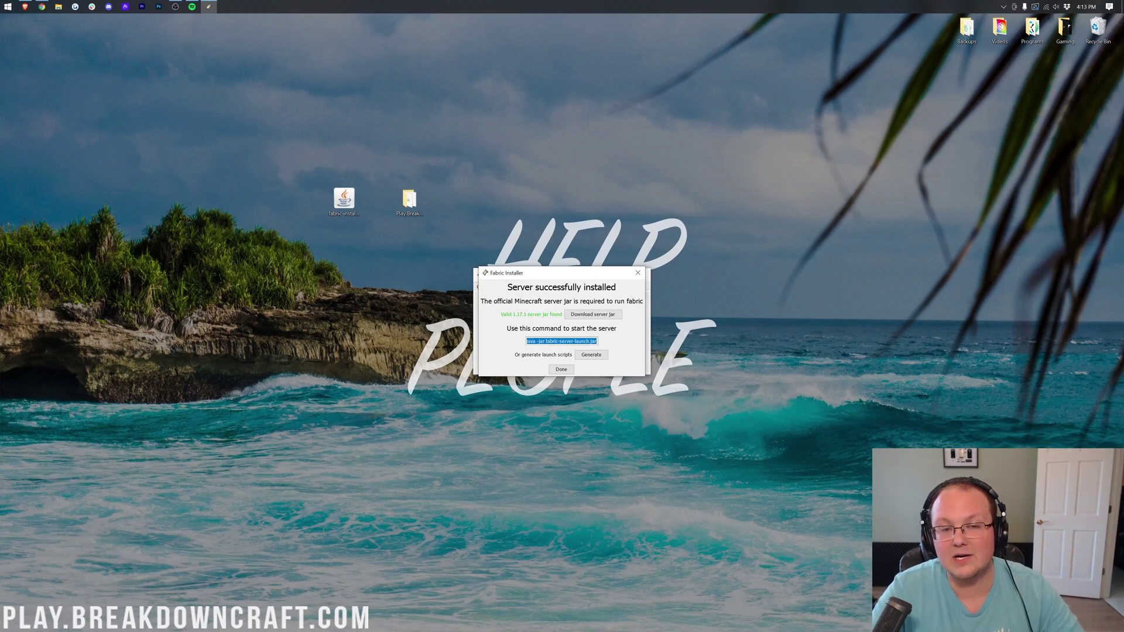
pyautogui.click(561, 369)
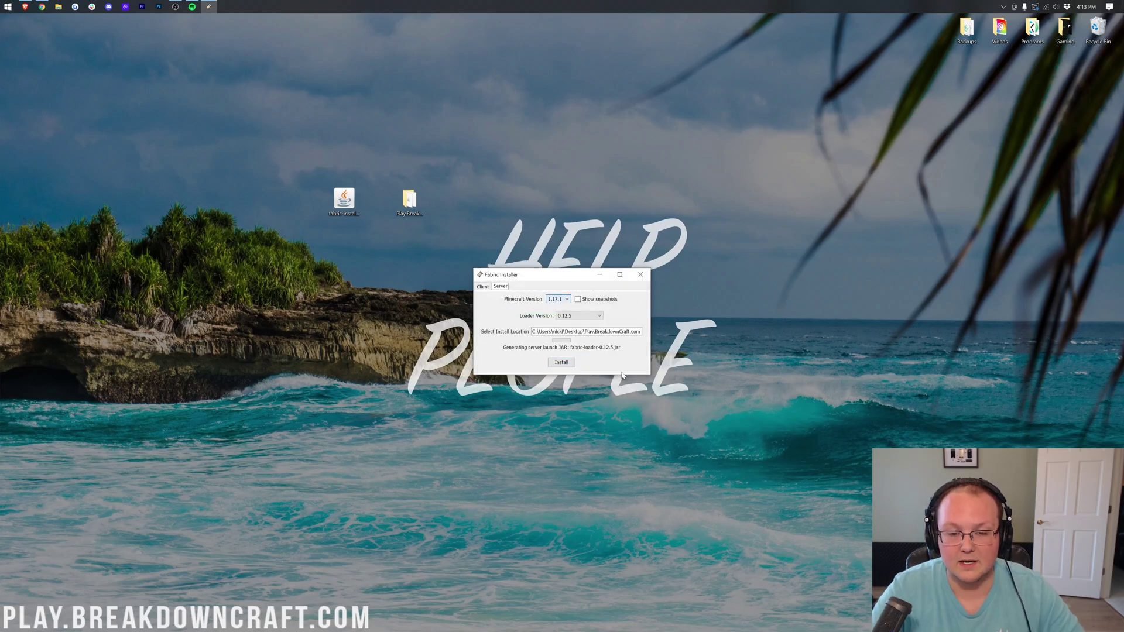
pyautogui.click(640, 274)
# Step: Move the Fabric installer to the Recycle Bin and open the Play.BreakdownCraft.com server folder
pyautogui.click(349, 205)
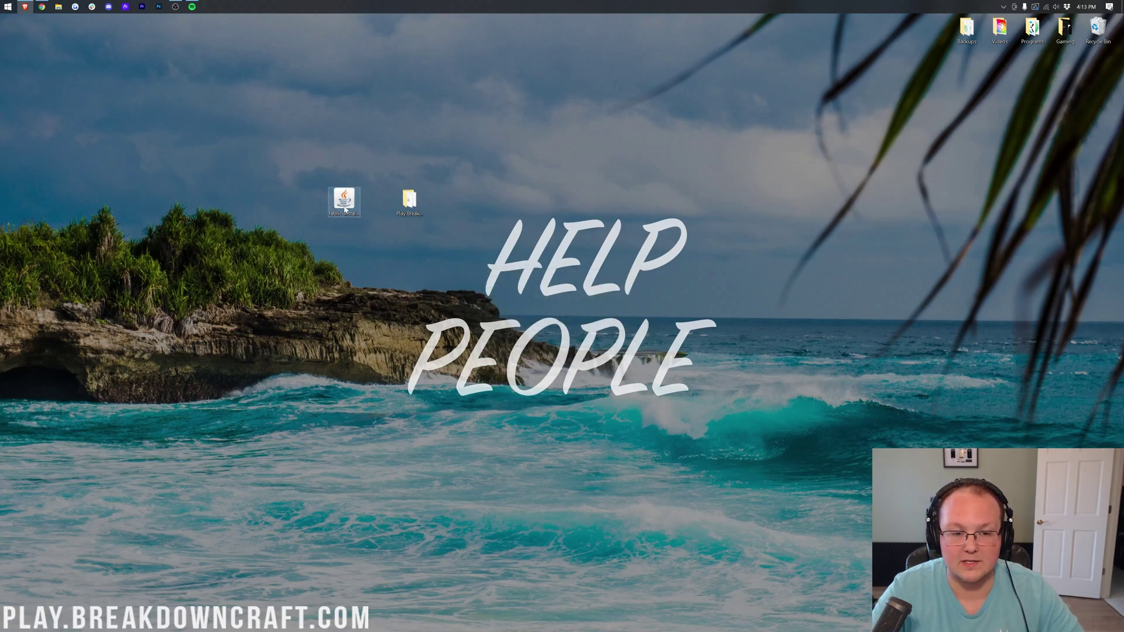
pyautogui.moveTo(353, 214); pyautogui.dragTo(1097, 32)
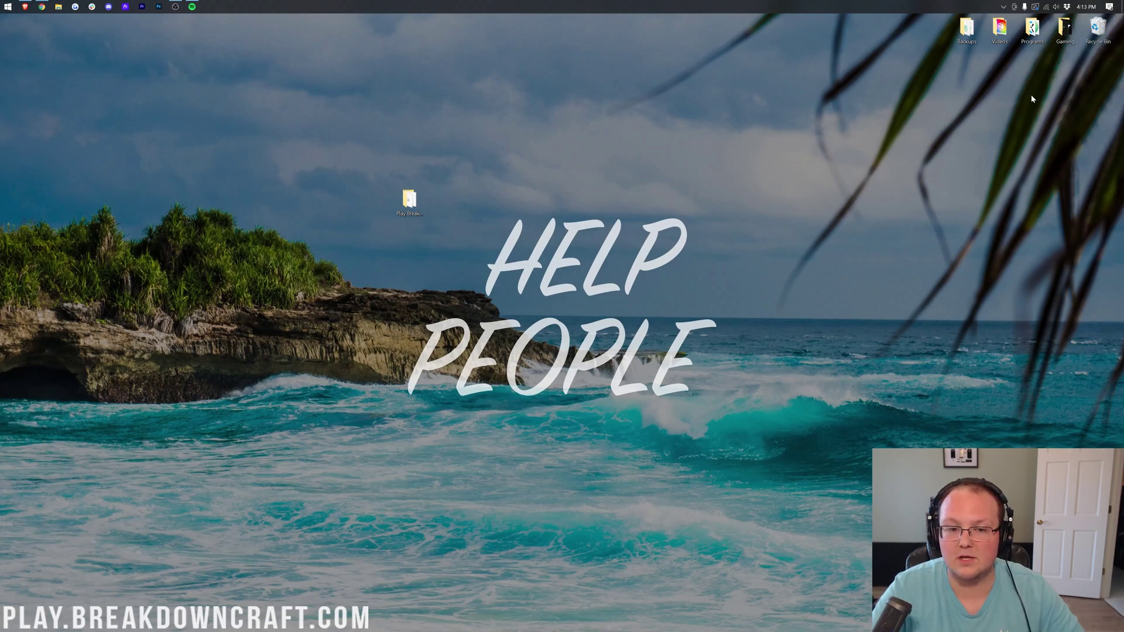
pyautogui.moveTo(394, 211); pyautogui.dragTo(506, 118)
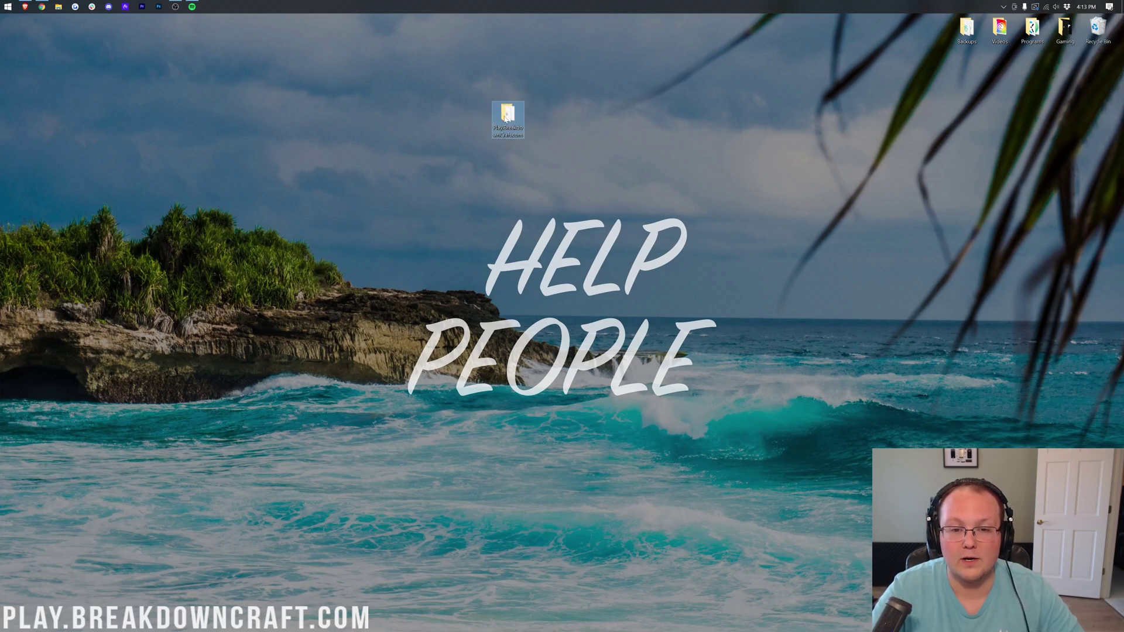
pyautogui.doubleClick(507, 117)
pyautogui.moveTo(530, 201); pyautogui.dragTo(510, 147)
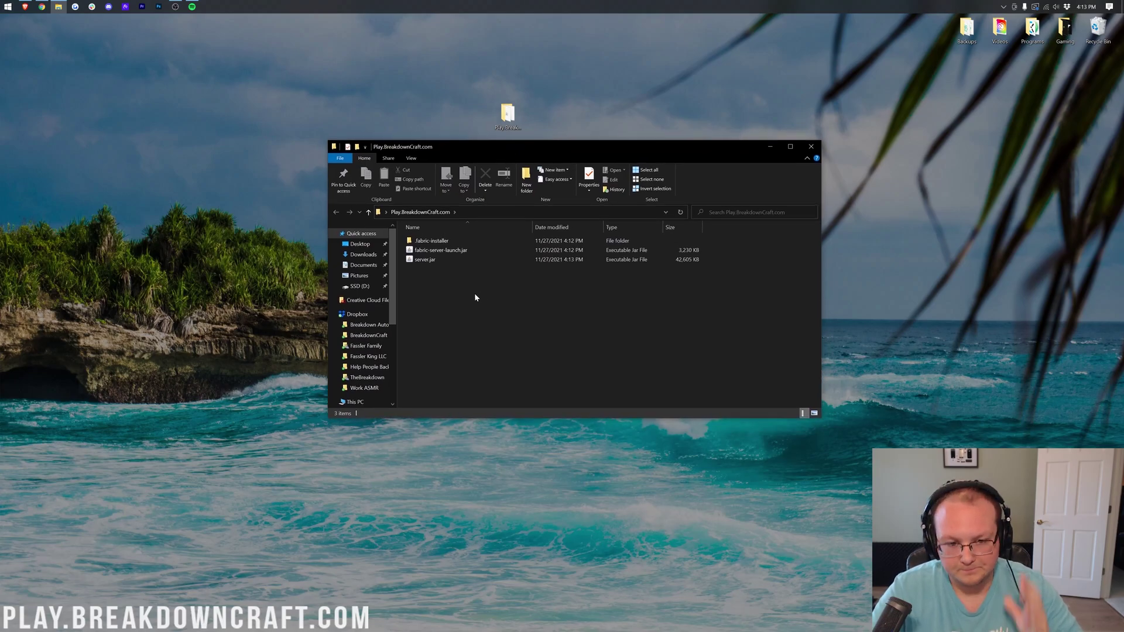
# Step: Create a new text document with the default name in the server folder and open it for editing
pyautogui.rightClick(444, 302)
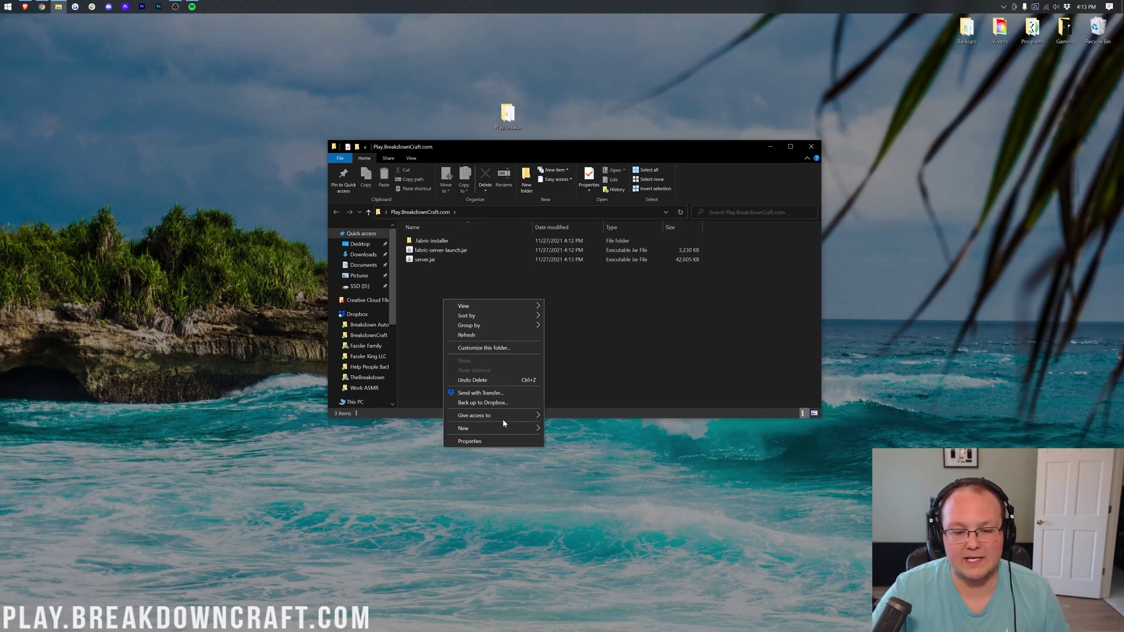
pyautogui.moveTo(505, 429)
pyautogui.click(576, 462)
pyautogui.press('Return')
pyautogui.doubleClick(462, 261)
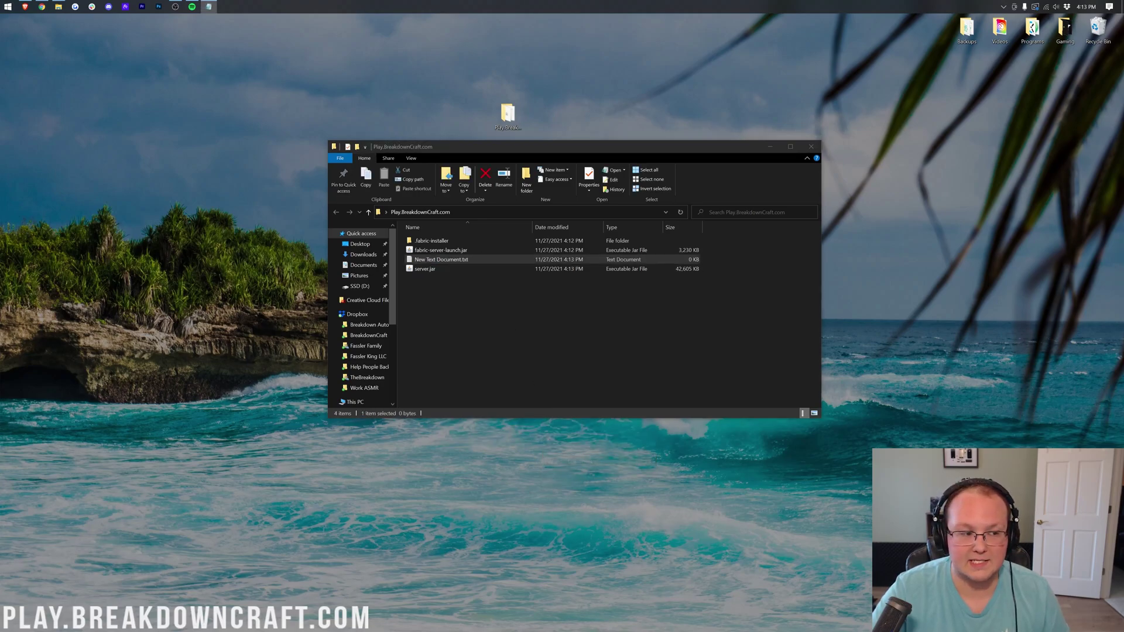
# Step: Paste the command java -jar fabric-server-launch.jar into the text document, save it as run.bat with type All Files, and close it
pyautogui.moveTo(524, 139); pyautogui.dragTo(515, 151)
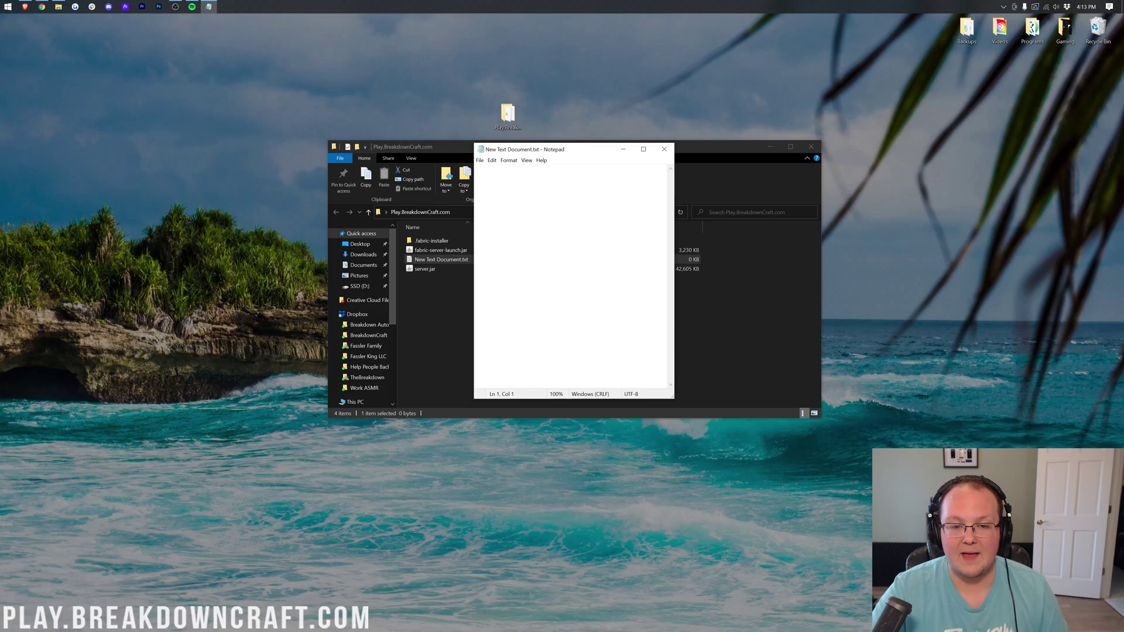
pyautogui.hotkey('ctrl', 'v')
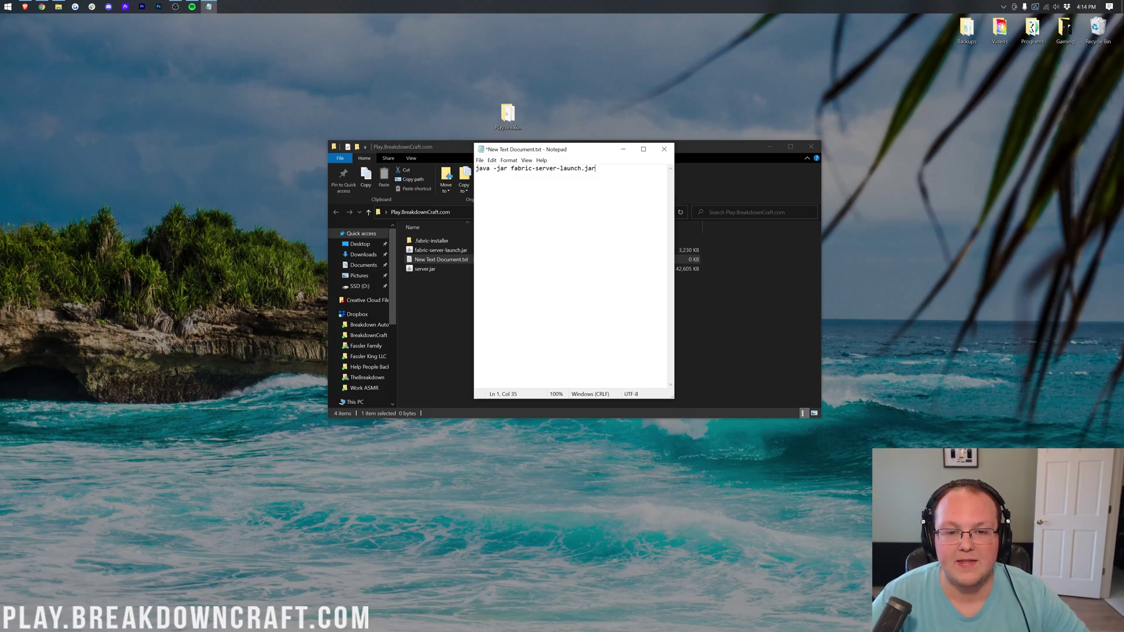
pyautogui.click(479, 160)
pyautogui.click(501, 206)
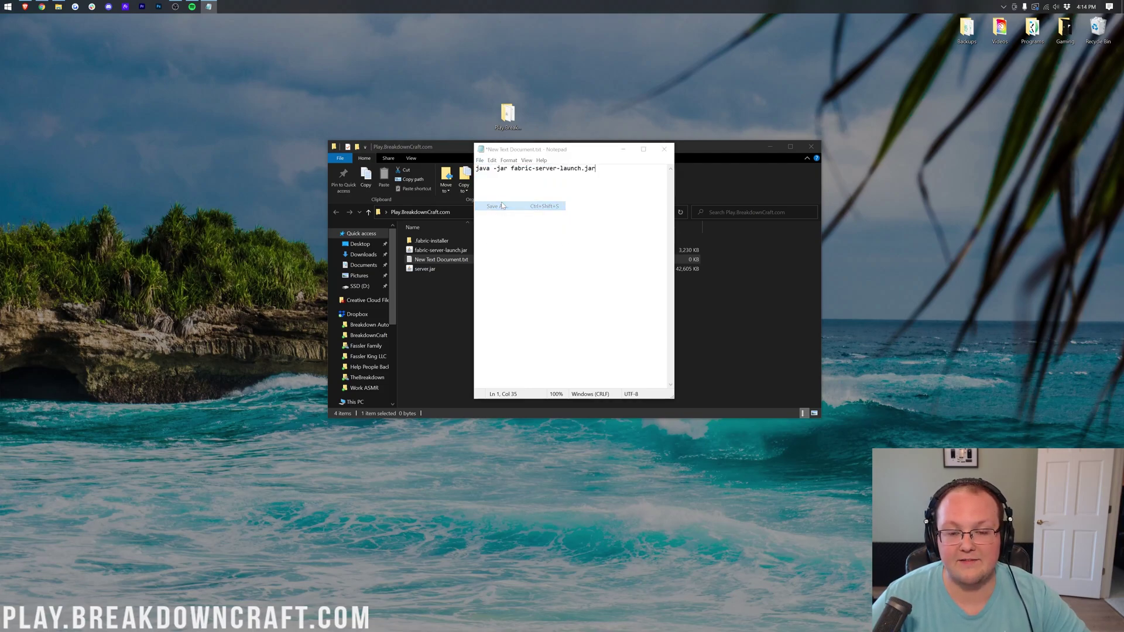
pyautogui.click(485, 339)
pyautogui.hotkey('ctrl', 'a')
pyautogui.write('run.bat')
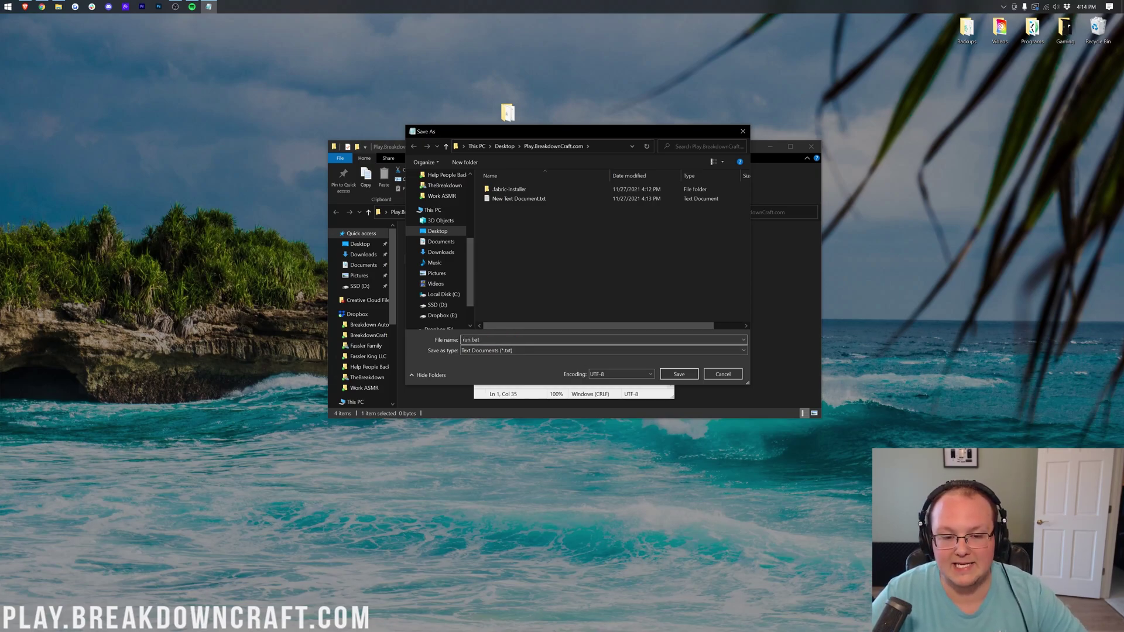
pyautogui.click(475, 354)
pyautogui.click(483, 364)
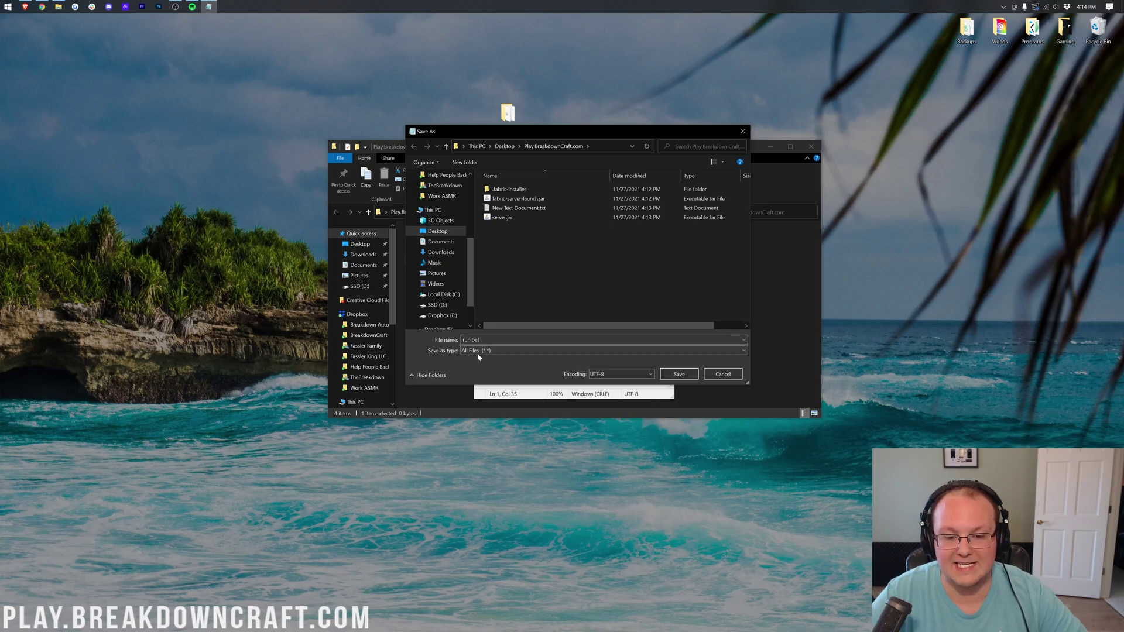
pyautogui.click(679, 374)
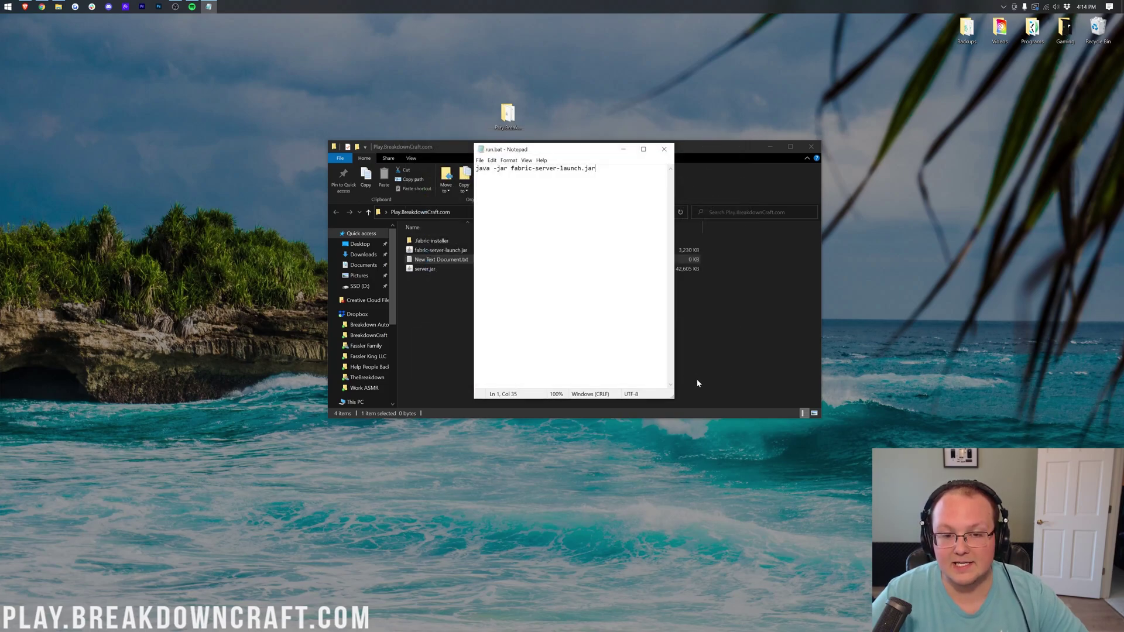
pyautogui.click(663, 149)
# Step: Move New Text Document.txt to the Recycle Bin and run run.bat to generate the server files
pyautogui.click(424, 269)
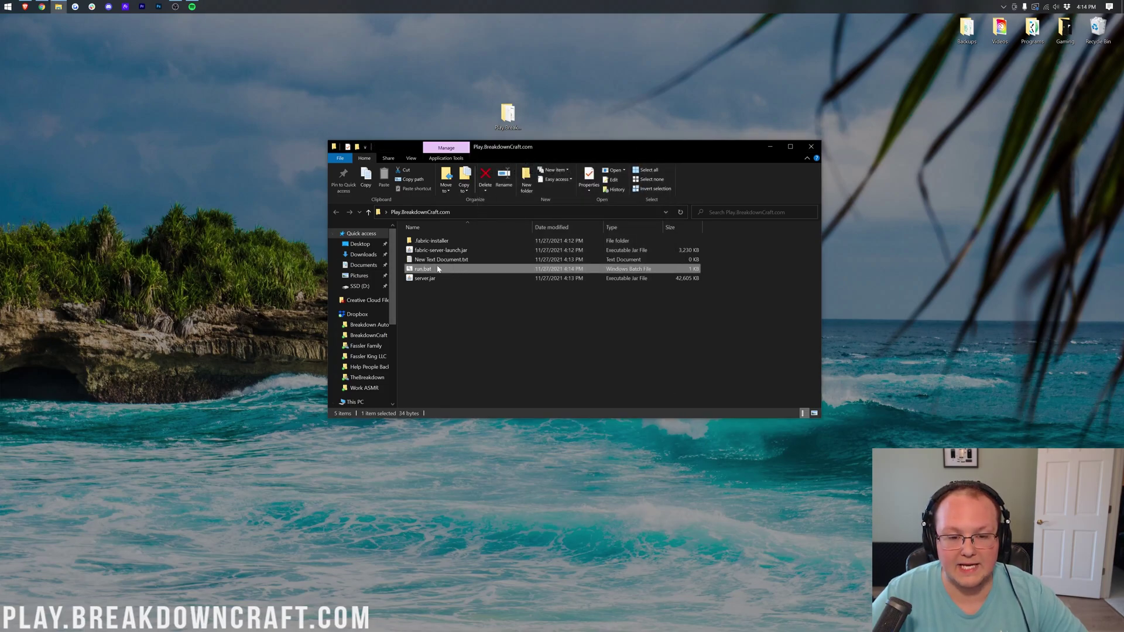
pyautogui.moveTo(509, 259); pyautogui.dragTo(1102, 36)
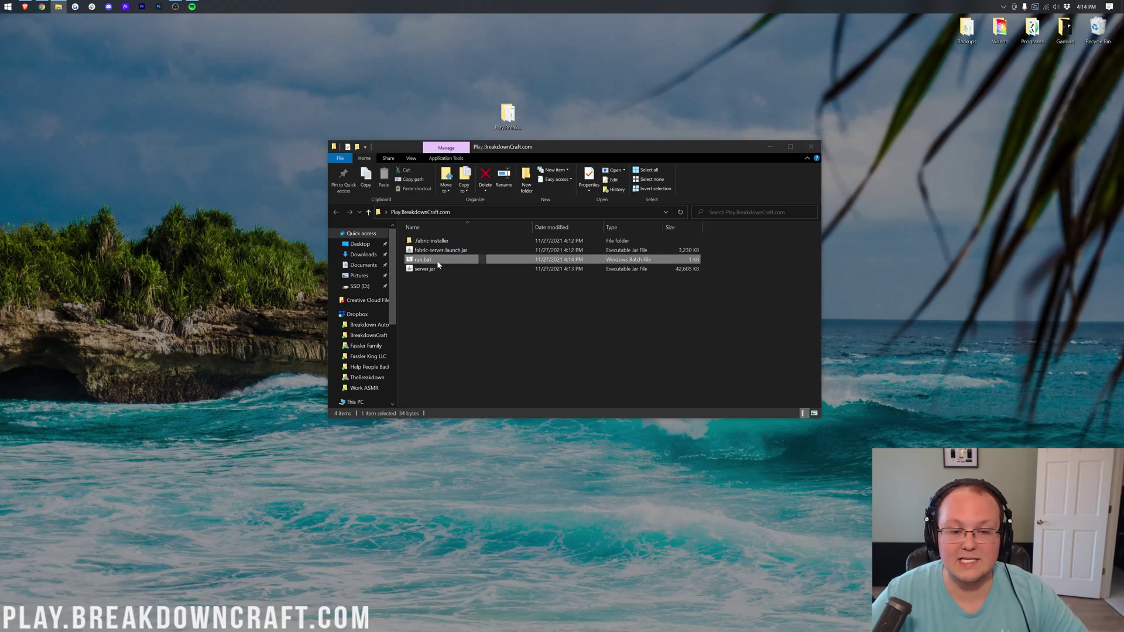
pyautogui.doubleClick(437, 262)
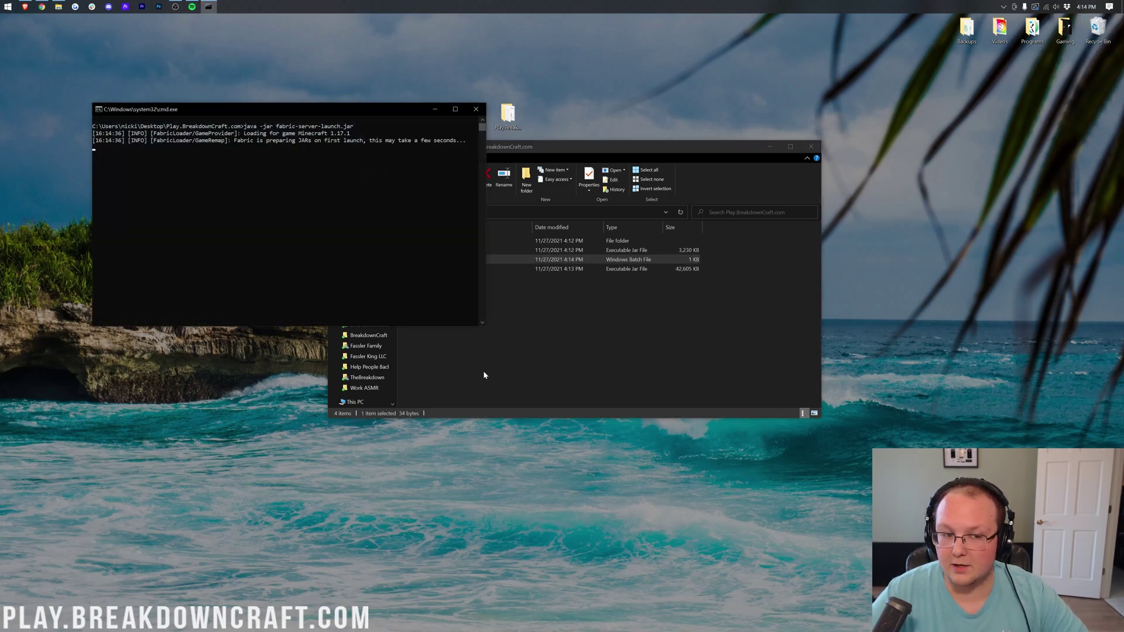
pyautogui.click(577, 365)
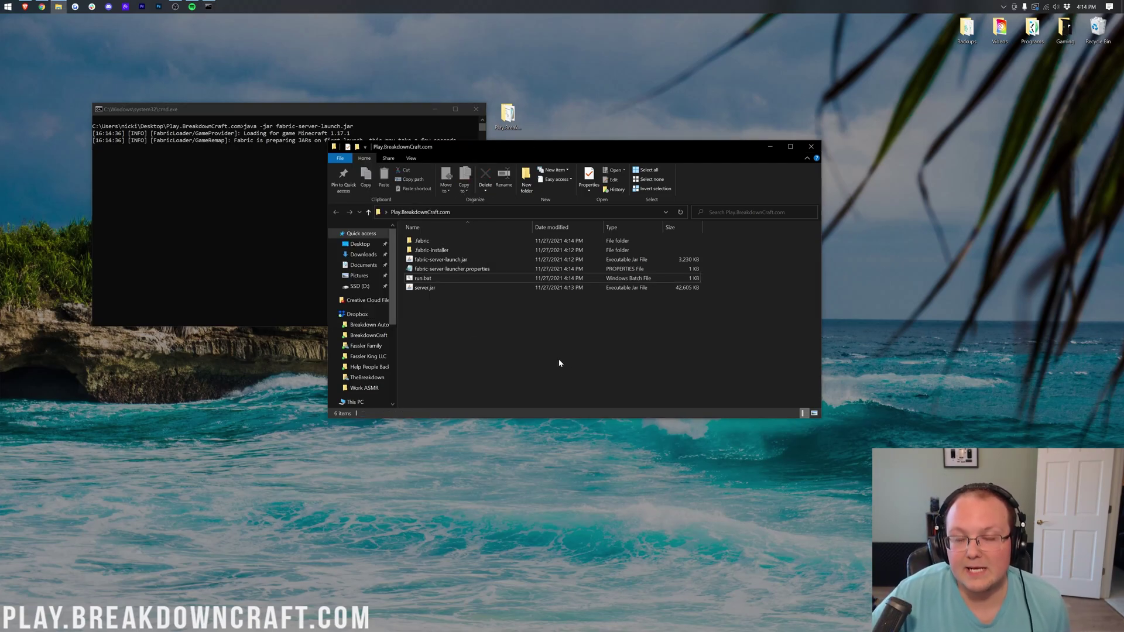
pyautogui.click(224, 279)
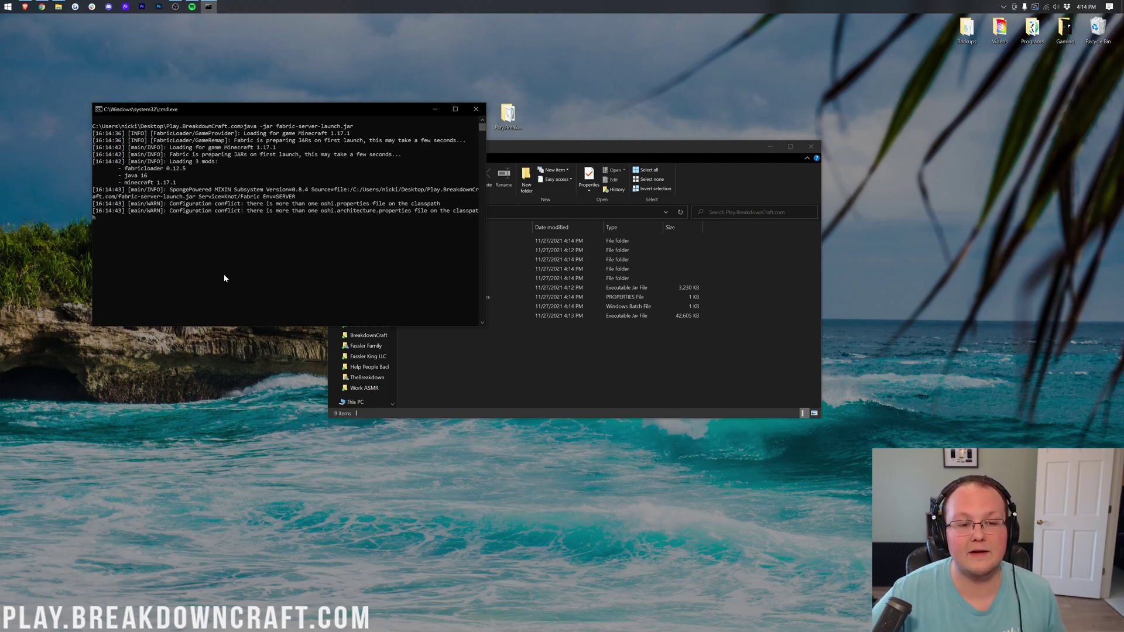
pyautogui.click(426, 356)
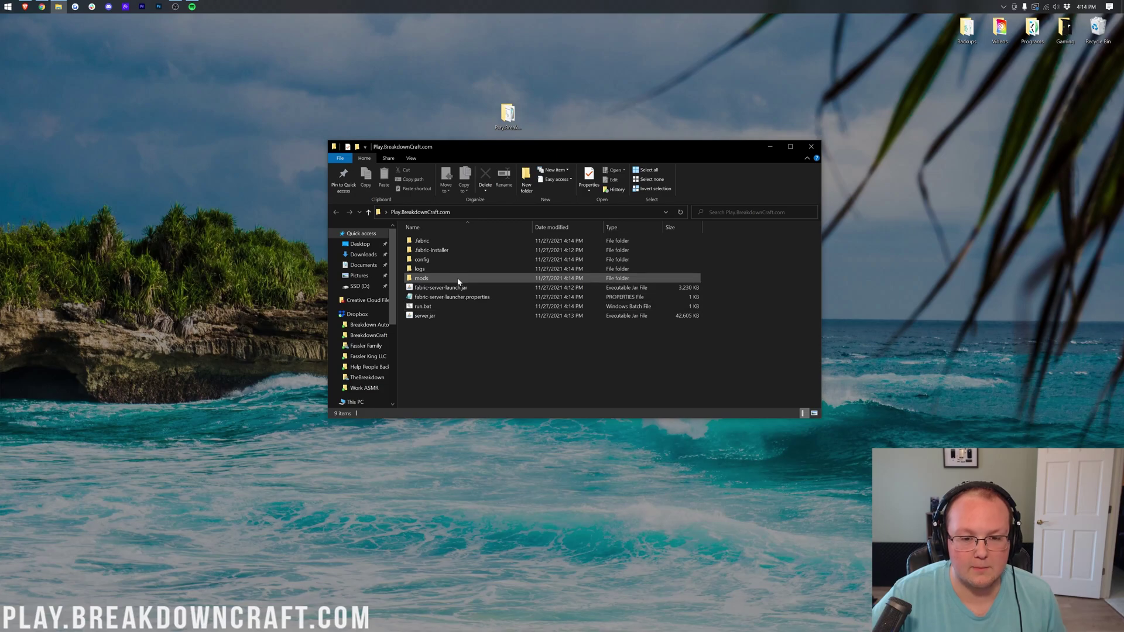
# Step: Open eula.txt from the server folder for editing in Notepad
pyautogui.click(459, 297)
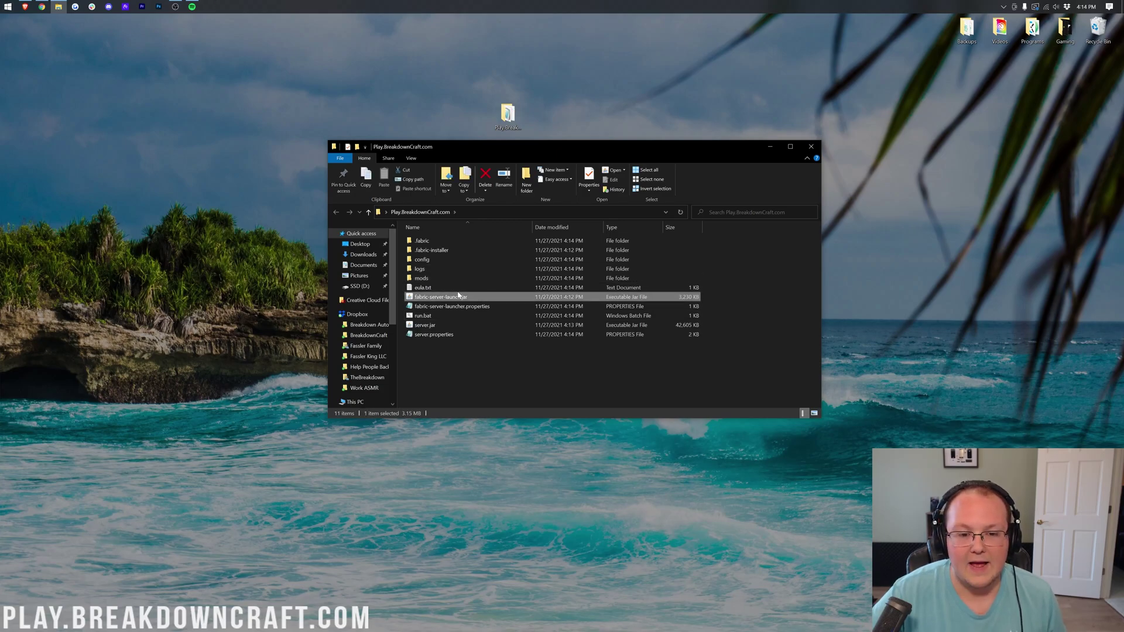
pyautogui.click(459, 287)
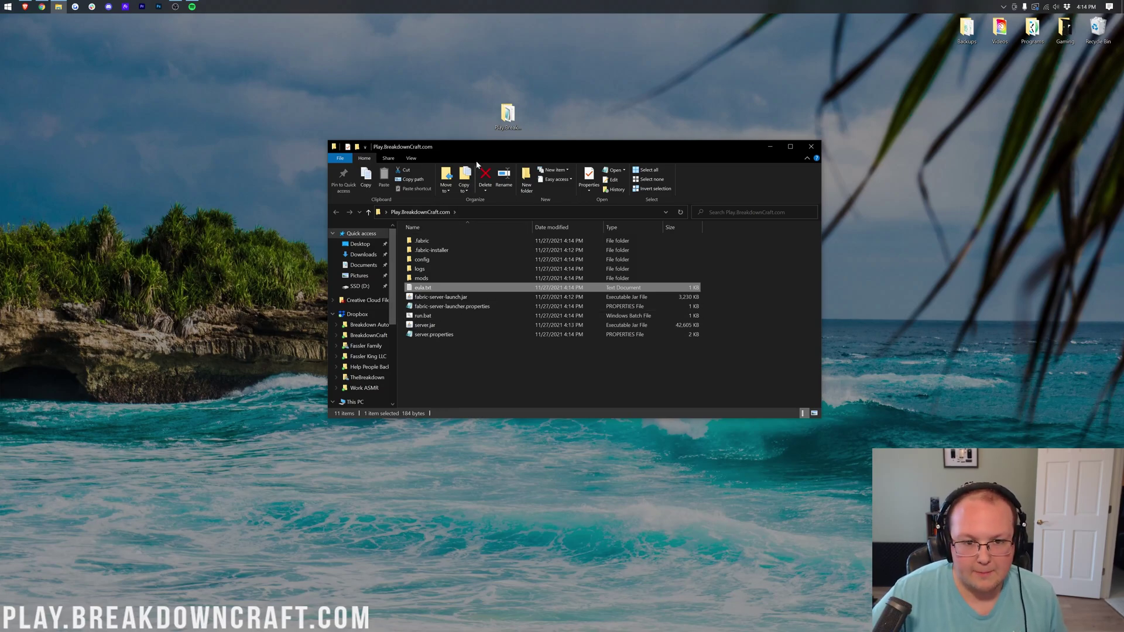
pyautogui.moveTo(532, 150); pyautogui.dragTo(502, 141)
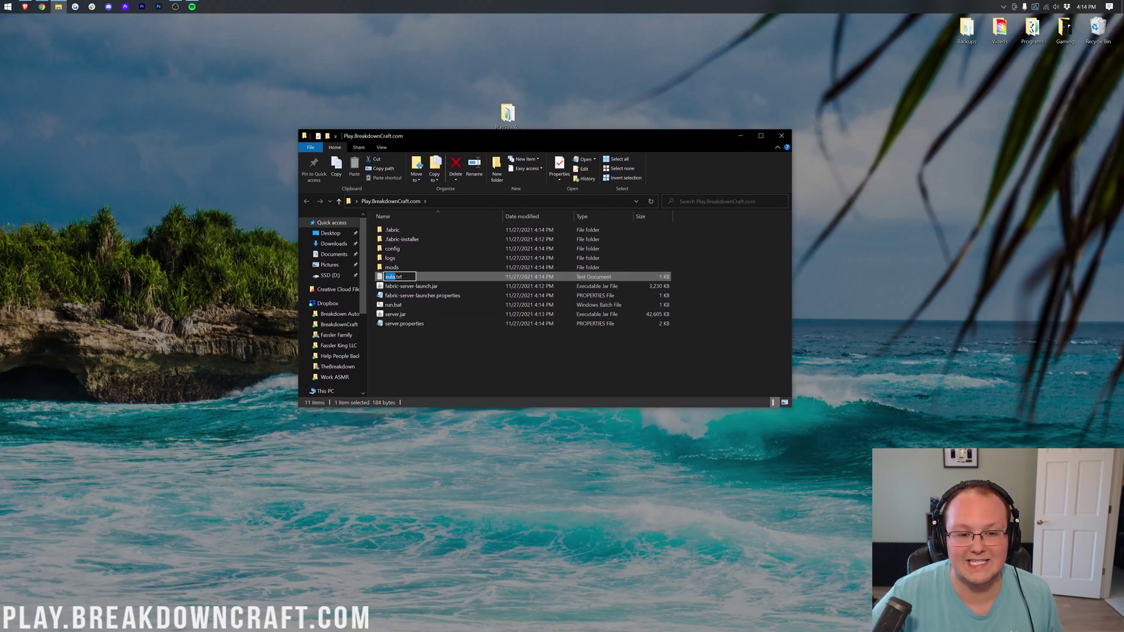
pyautogui.doubleClick(426, 279)
pyautogui.click(425, 279)
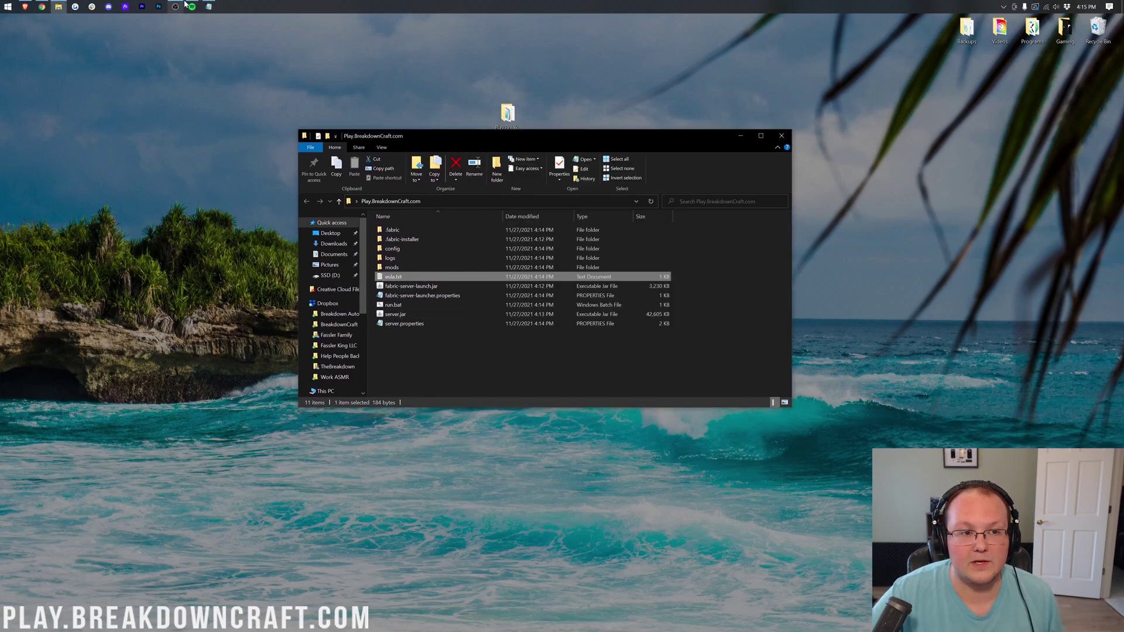
pyautogui.click(208, 7)
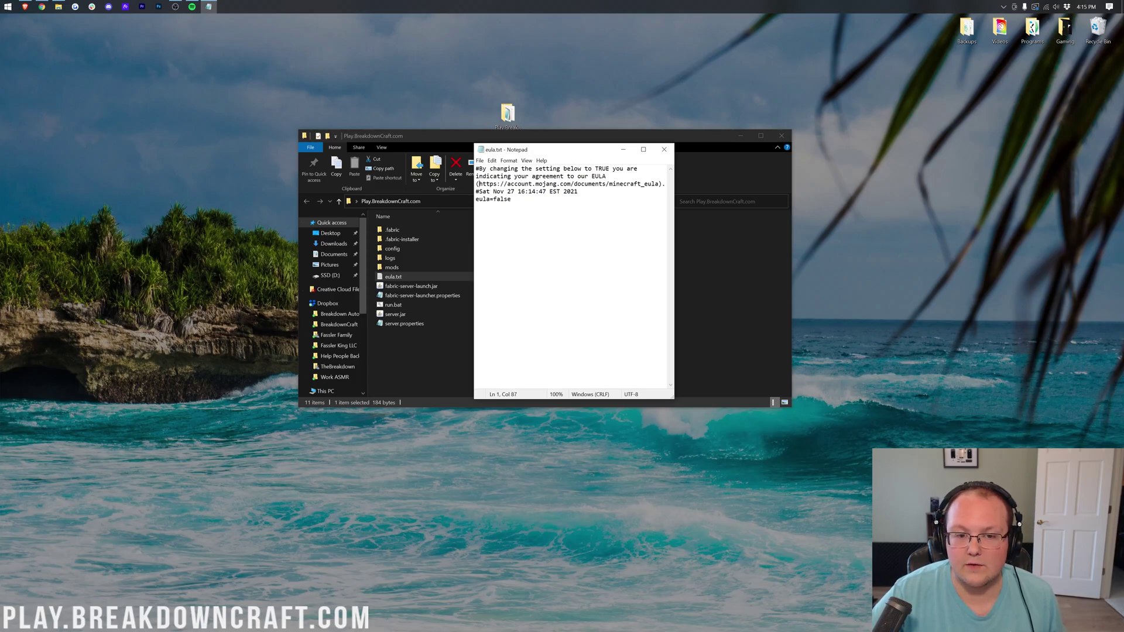
# Step: Accept the Minecraft EULA by setting eula=true in eula.txt, then save and close the file
pyautogui.moveTo(478, 184); pyautogui.dragTo(664, 184)
pyautogui.moveTo(498, 199)
pyautogui.mouseDown()
pyautogui.moveTo(511, 199)
pyautogui.moveTo(501, 199)
pyautogui.mouseUp()
pyautogui.doubleClick(495, 199)
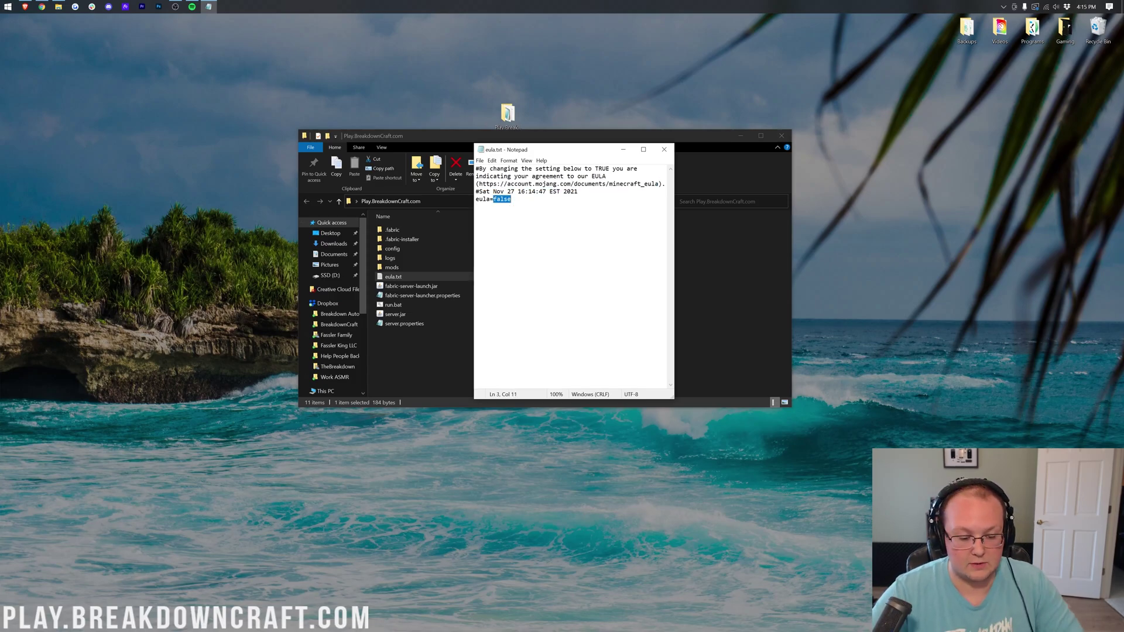
pyautogui.write('true')
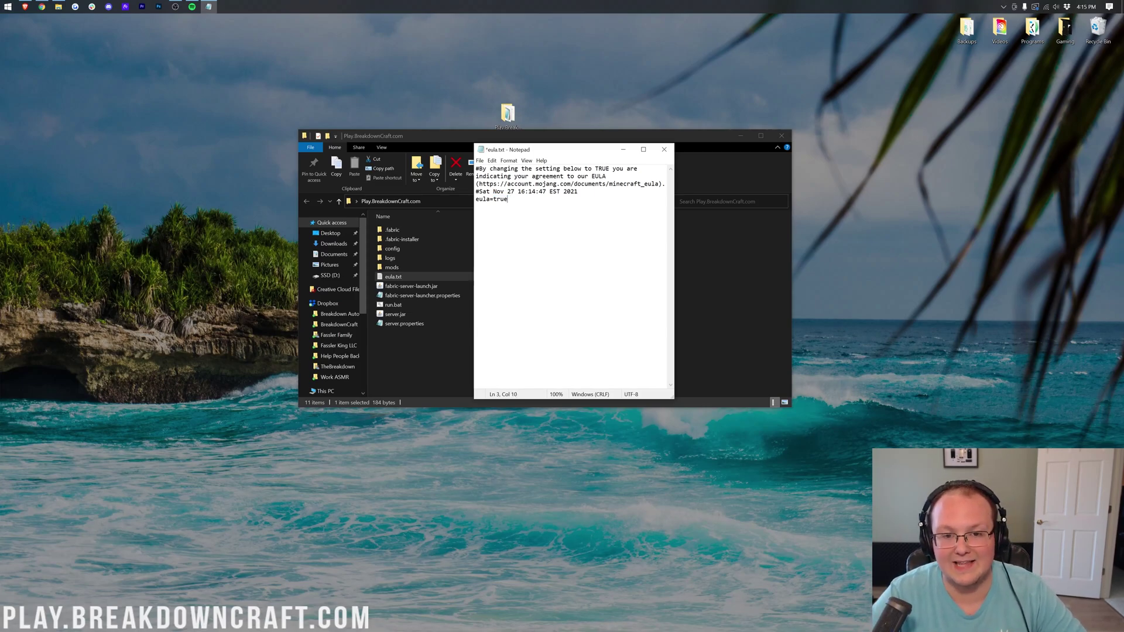
pyautogui.click(479, 161)
pyautogui.click(492, 197)
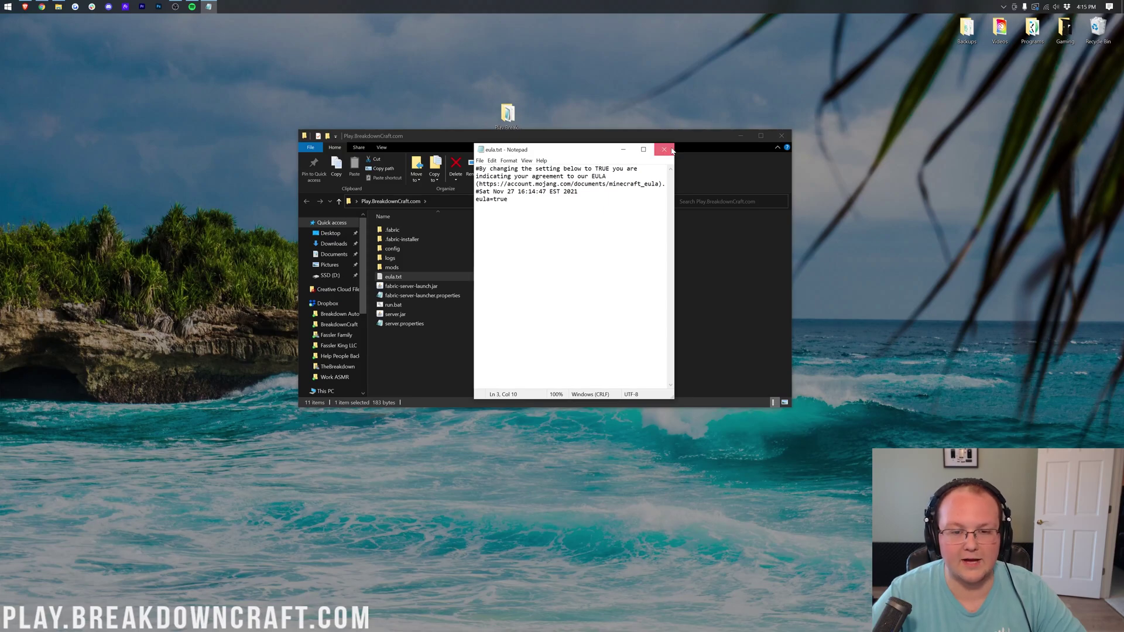
pyautogui.click(671, 150)
# Step: Start the server again with run.bat and place the server folder window beside the console
pyautogui.doubleClick(403, 304)
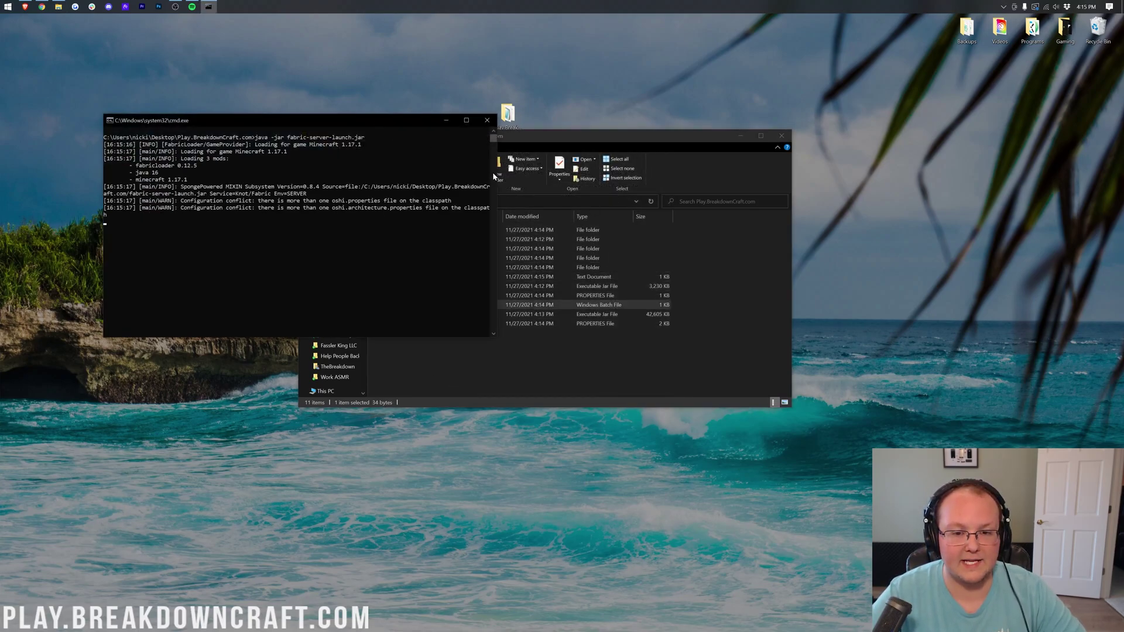
pyautogui.moveTo(498, 176); pyautogui.dragTo(369, 168)
pyautogui.click(419, 356)
pyautogui.moveTo(469, 137); pyautogui.dragTo(535, 120)
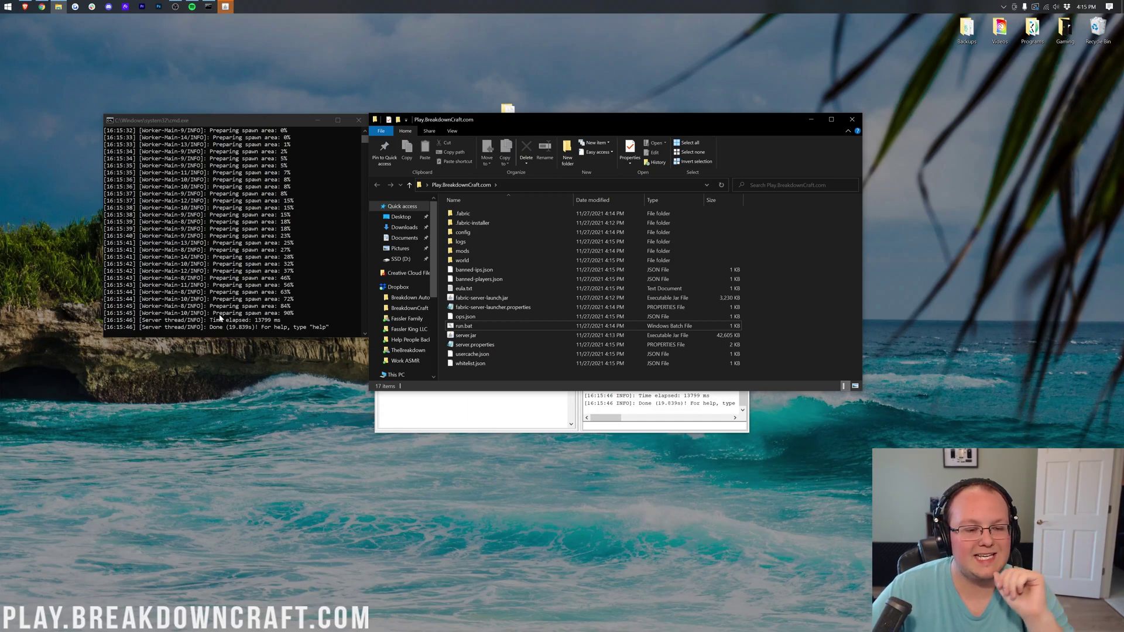
# Step: Examine the router password, router setup and public IP links in the description of the Minecraft server port forwarding video in the browser
pyautogui.click(42, 6)
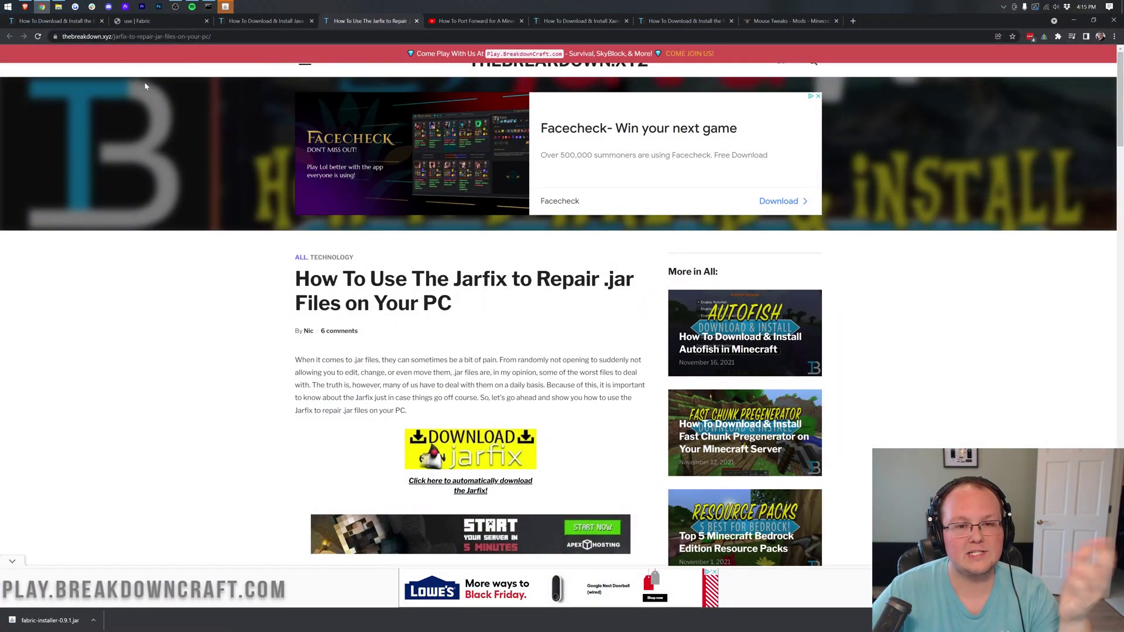
pyautogui.click(460, 21)
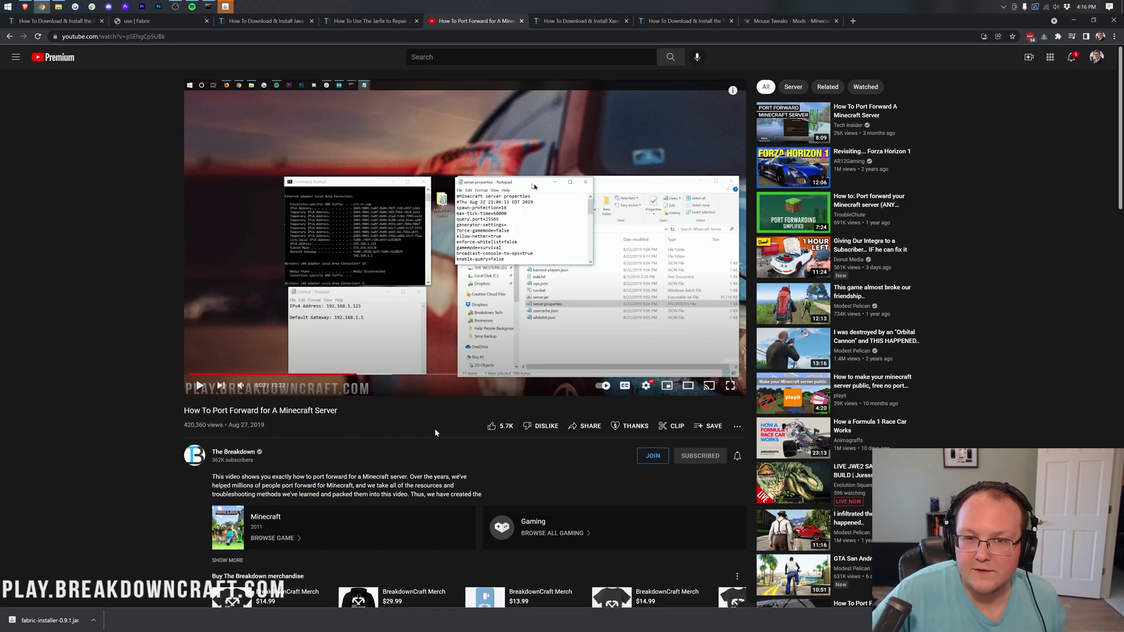
pyautogui.scroll(-5, 606, 246)
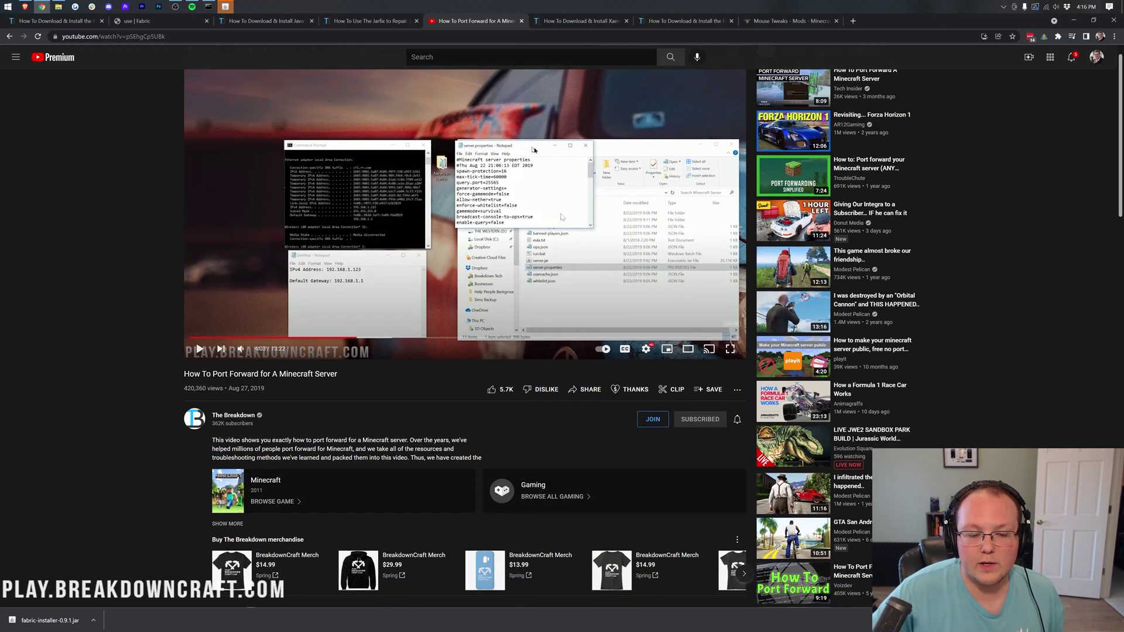
pyautogui.click(227, 300)
pyautogui.scroll(-2, 287, 258)
pyautogui.scroll(1, 287, 257)
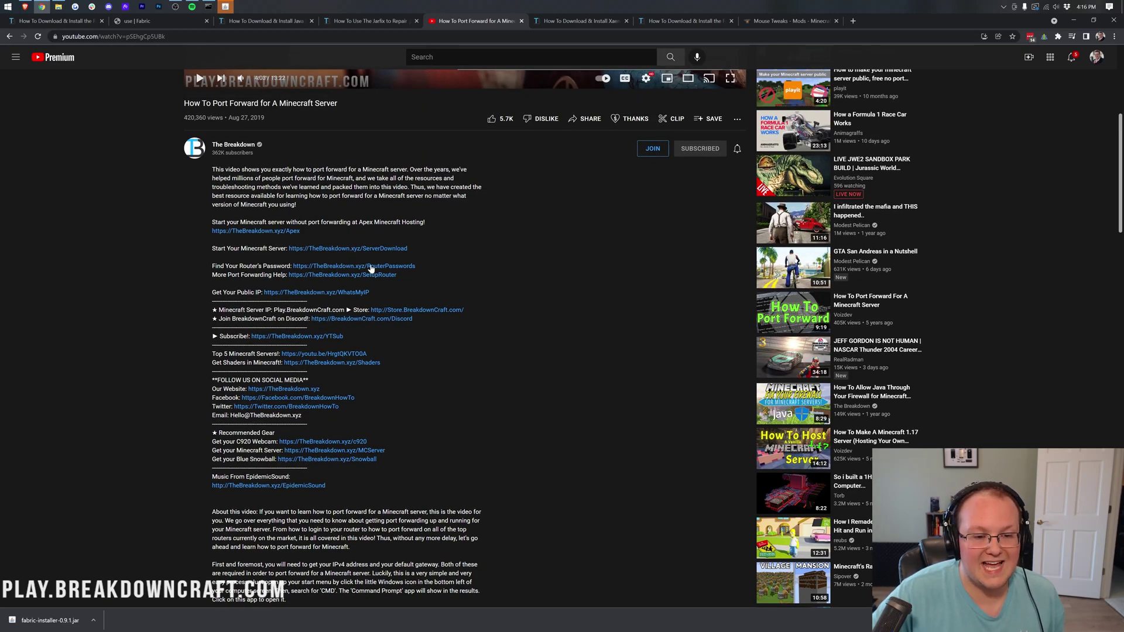
pyautogui.moveTo(398, 275); pyautogui.dragTo(287, 275)
pyautogui.click(436, 286)
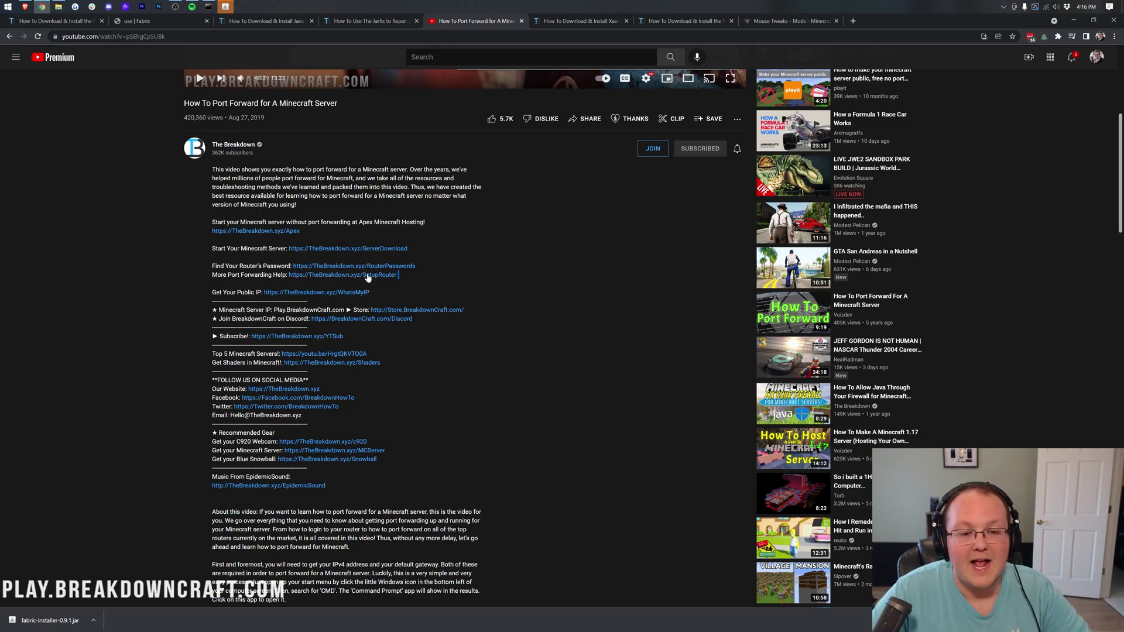
pyautogui.moveTo(382, 298); pyautogui.dragTo(262, 292)
pyautogui.click(262, 292)
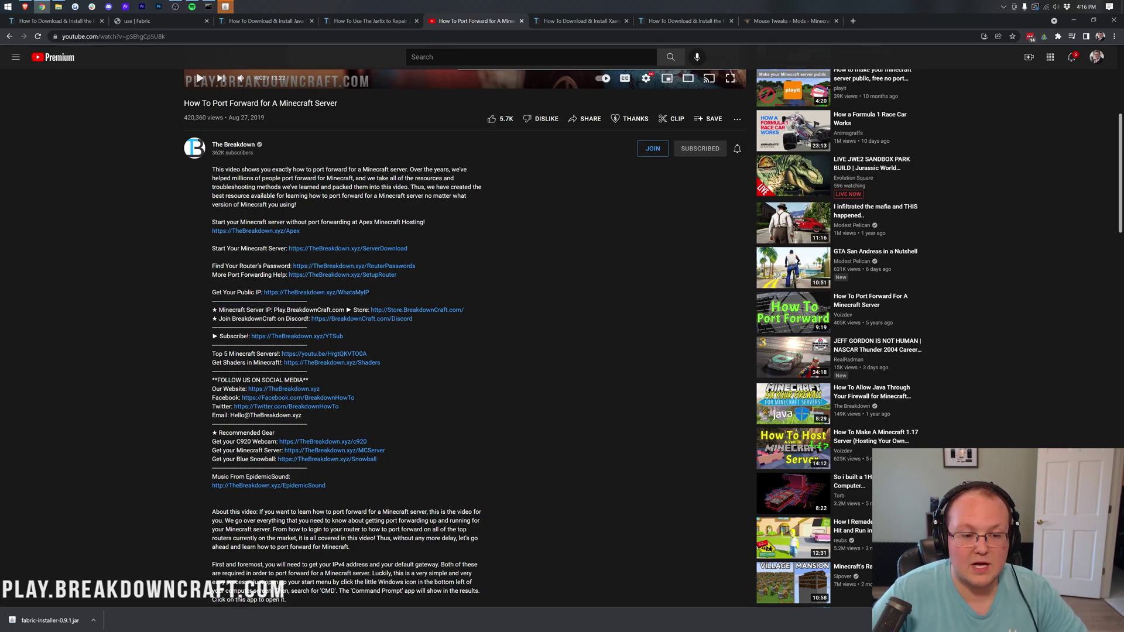
pyautogui.scroll(5, 465, 234)
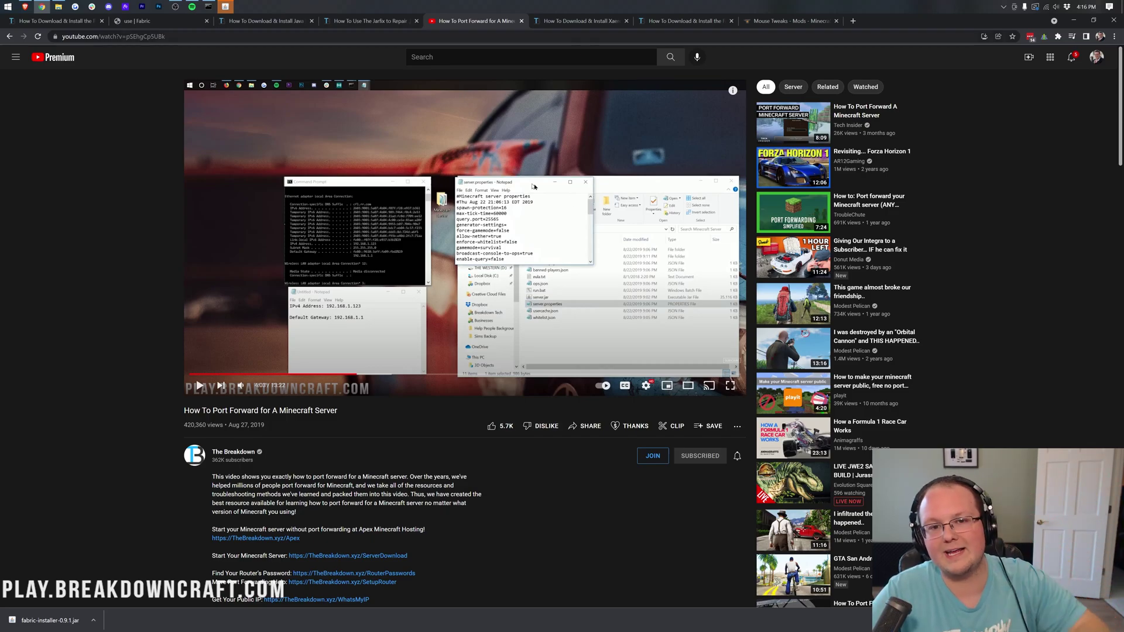
pyautogui.click(578, 23)
pyautogui.click(1073, 20)
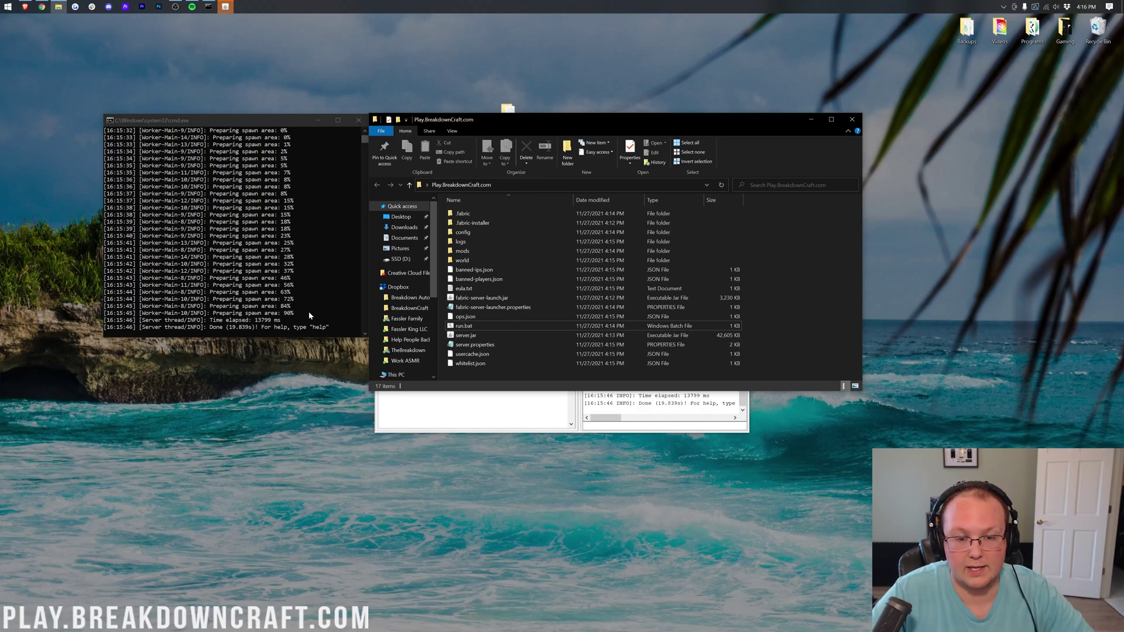
# Step: Shut down the running server by entering the stop command in its console
pyautogui.click(274, 308)
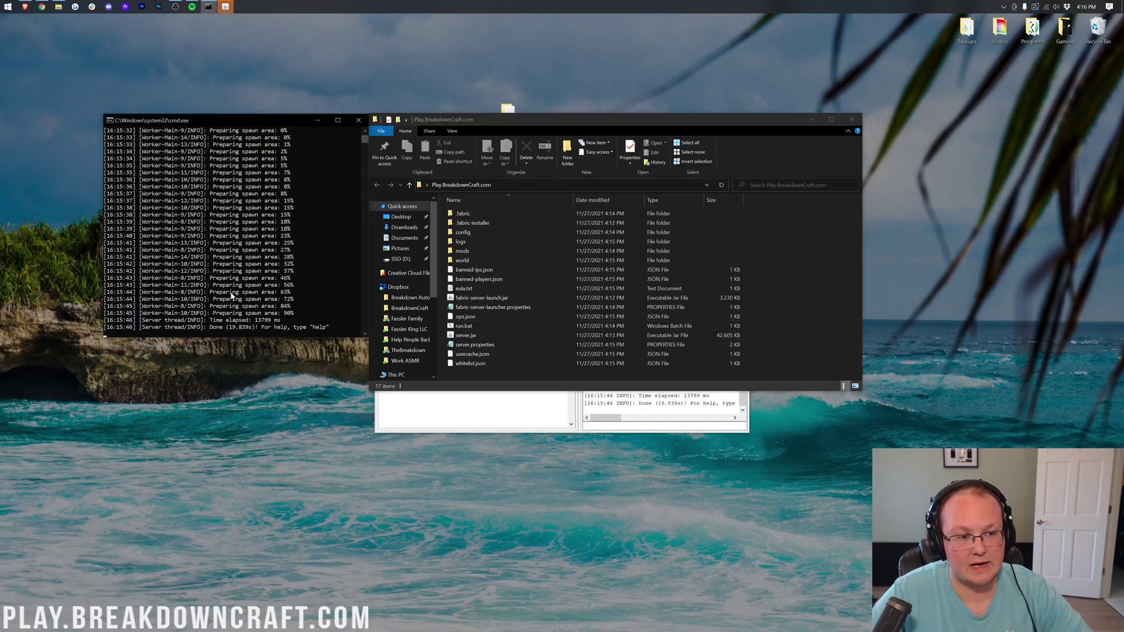
pyautogui.click(215, 232)
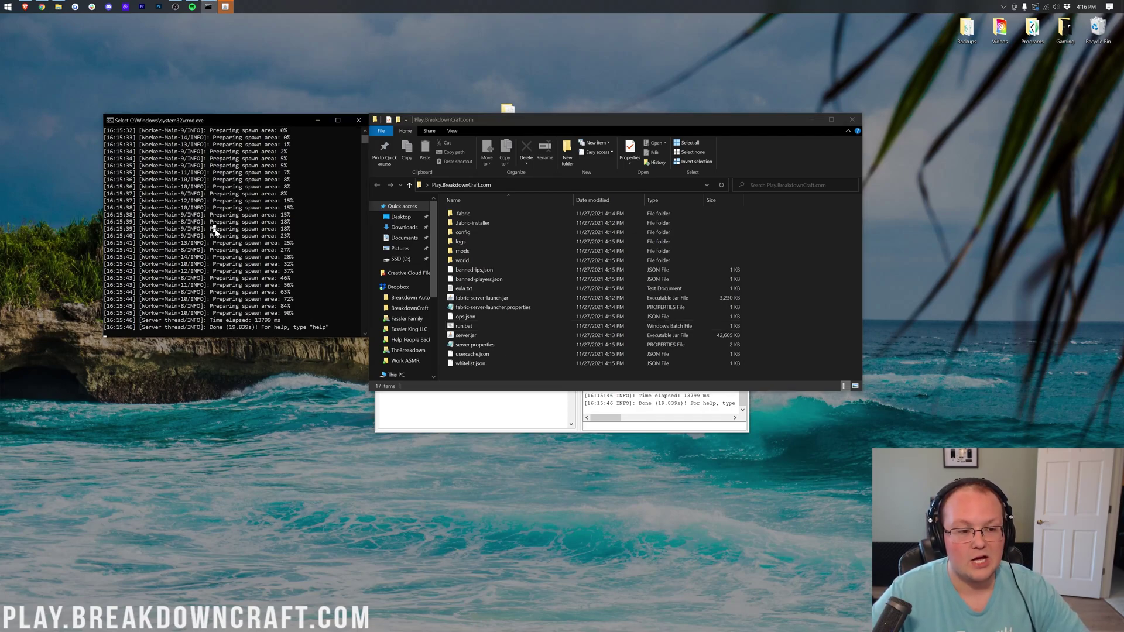
pyautogui.write('stop')
pyautogui.press('Return')
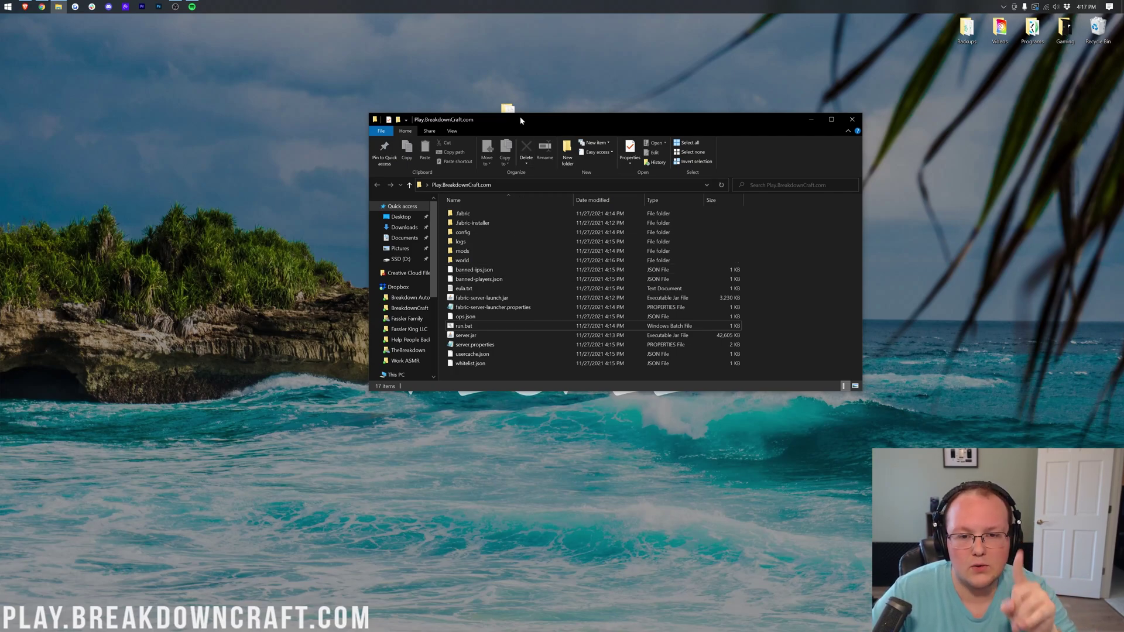
# Step: Download the Xaero's Minimap v21.22.2 file for Fabric 1.17.1 from CurseForge via the article open in the browser
pyautogui.moveTo(521, 120); pyautogui.dragTo(509, 141)
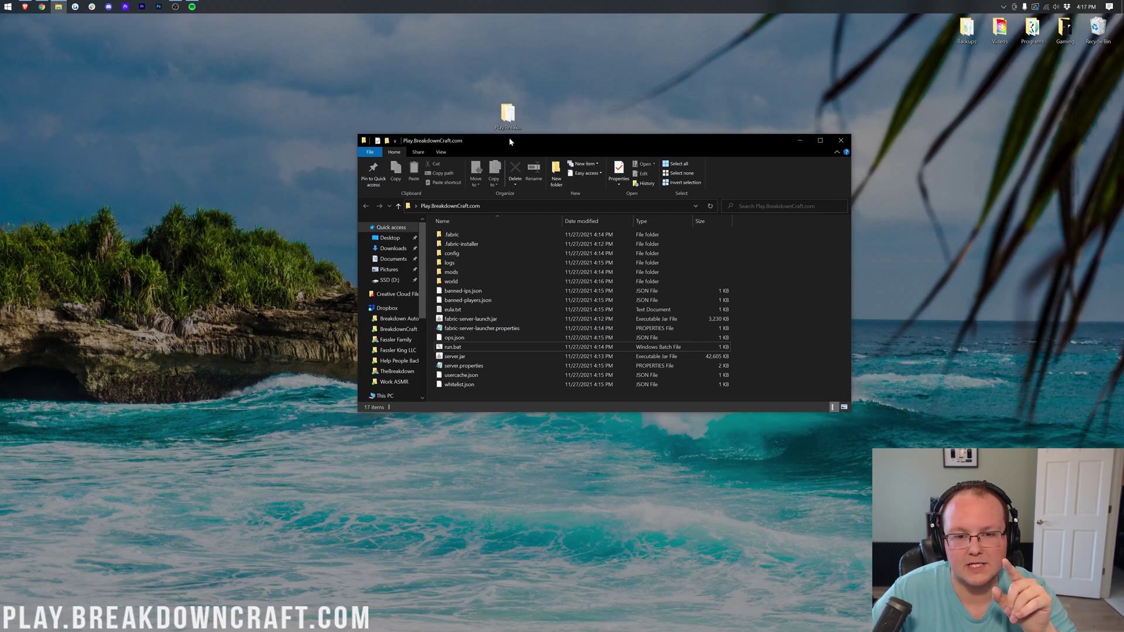
pyautogui.click(41, 4)
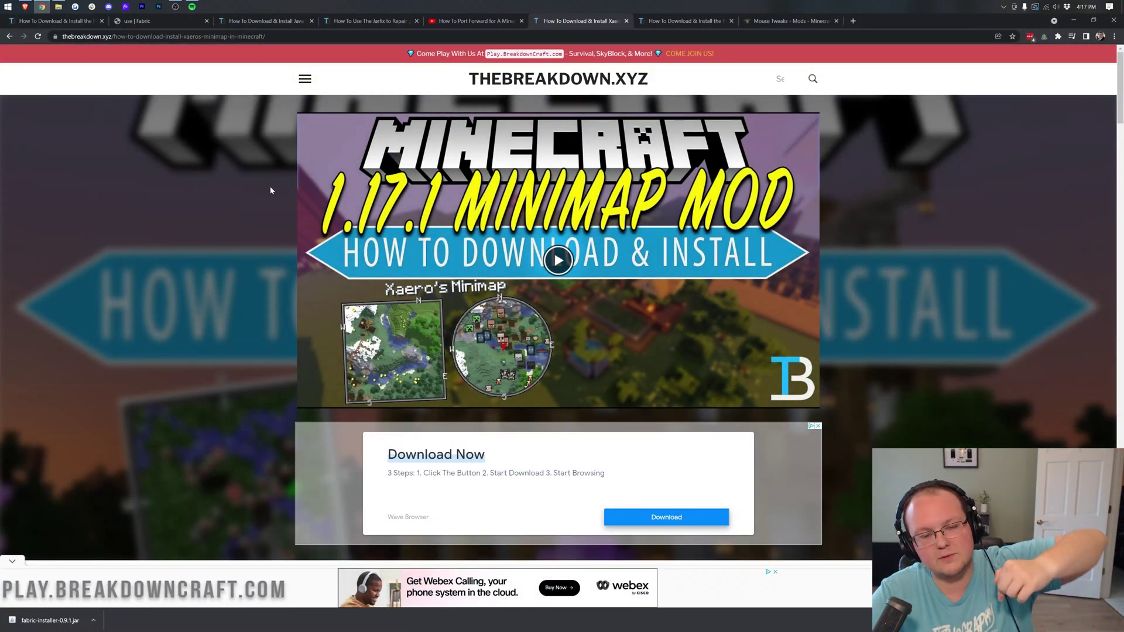
pyautogui.scroll(-8, 268, 186)
pyautogui.scroll(-1, 267, 192)
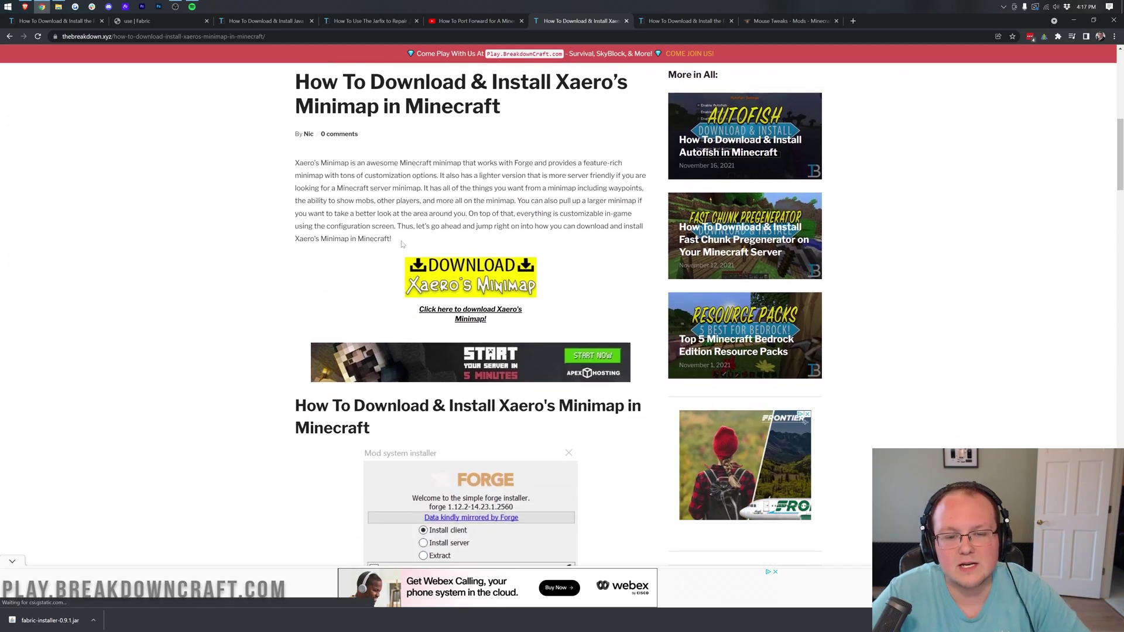
pyautogui.click(462, 273)
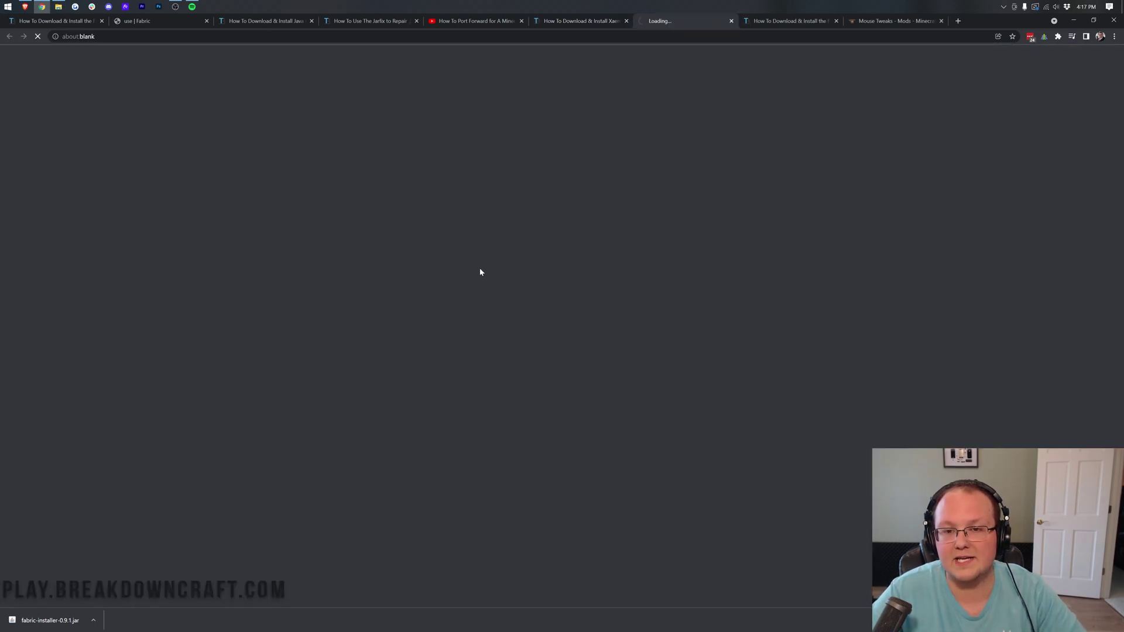
pyautogui.scroll(-3, 840, 328)
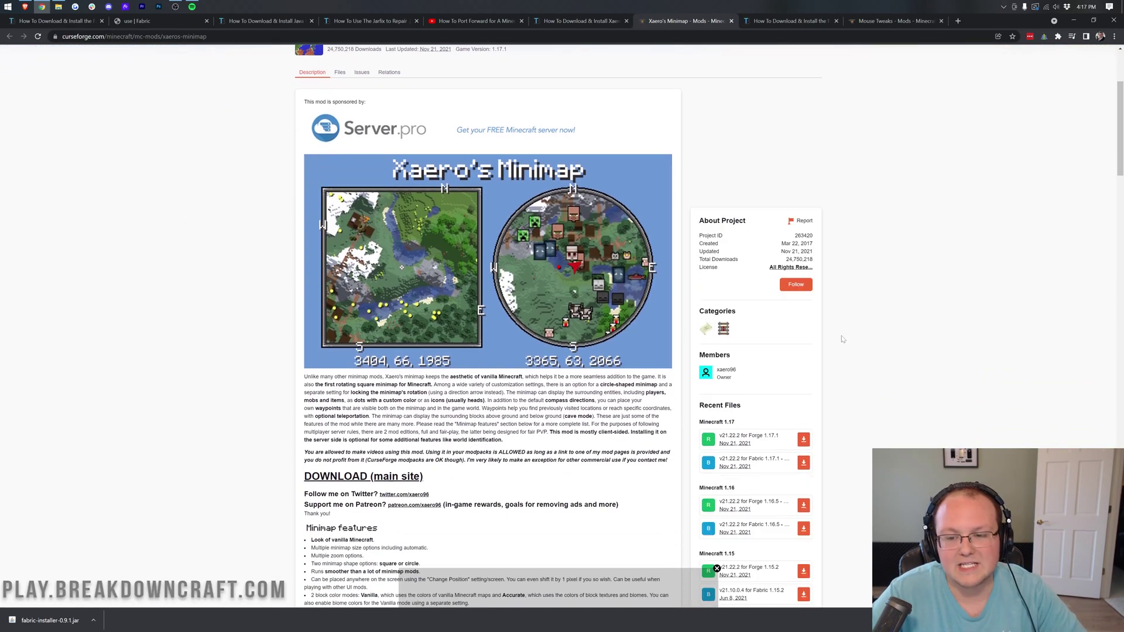
pyautogui.scroll(-2, 843, 340)
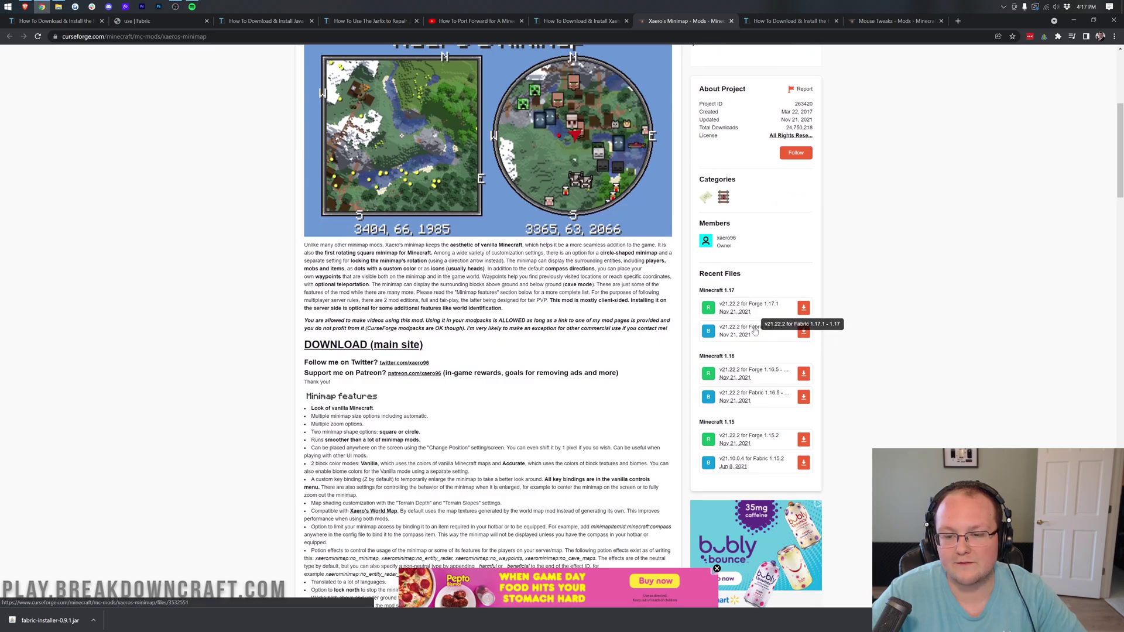
pyautogui.click(803, 331)
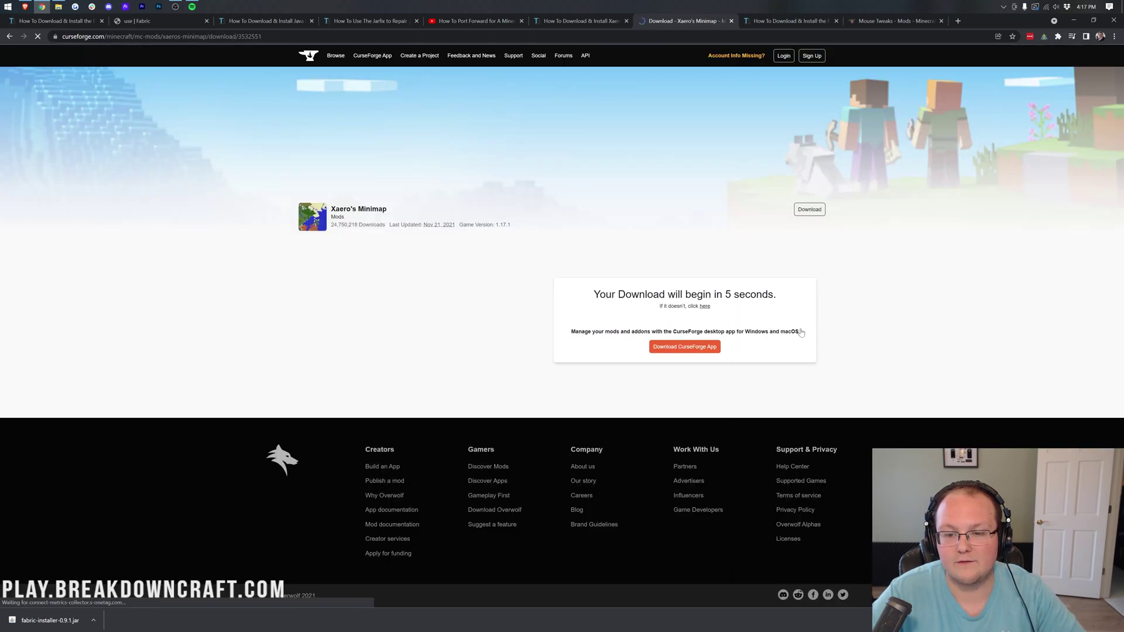
# Step: Download the Fabric API file listed under Minecraft 1.18 from CurseForge via the FabricAPI article
pyautogui.click(755, 18)
pyautogui.scroll(-6, 455, 323)
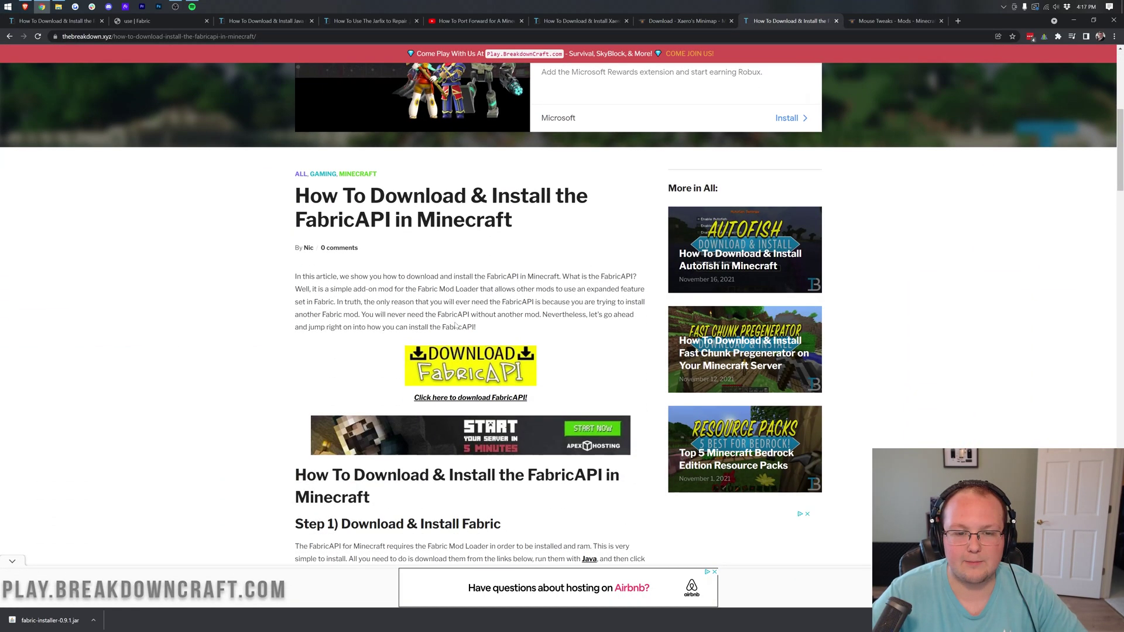
pyautogui.click(450, 357)
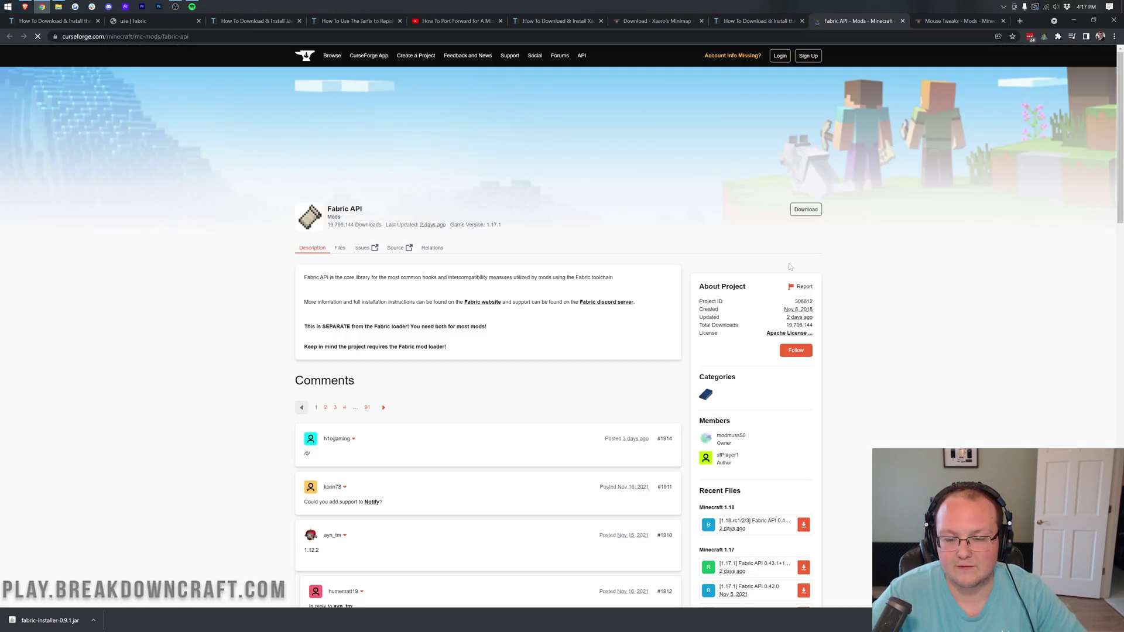
pyautogui.scroll(-5, 789, 266)
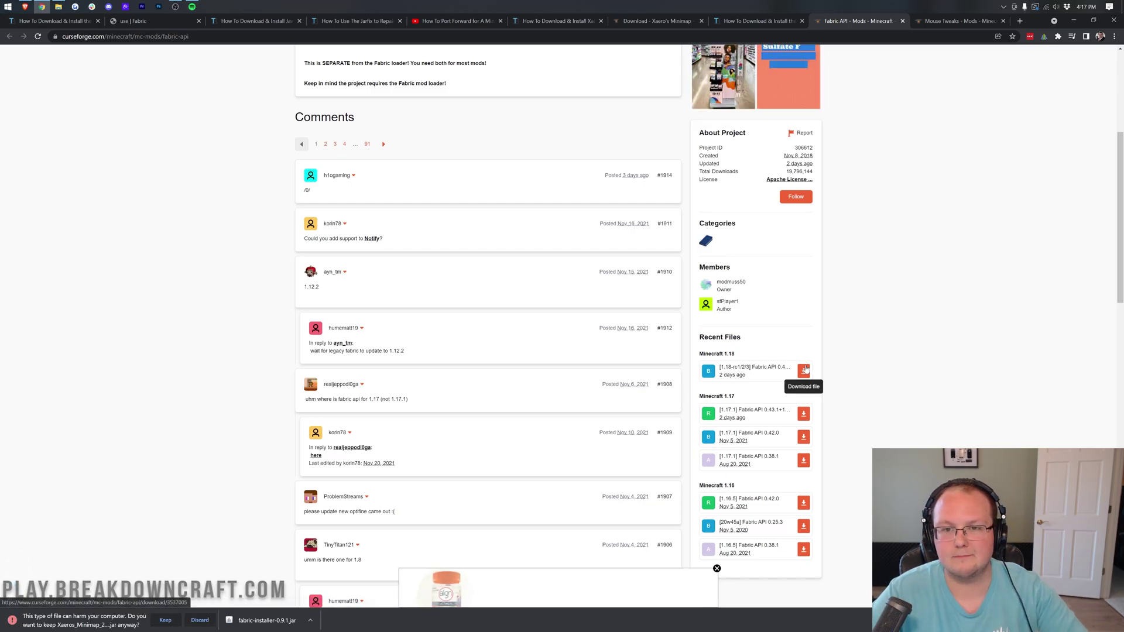
pyautogui.click(804, 370)
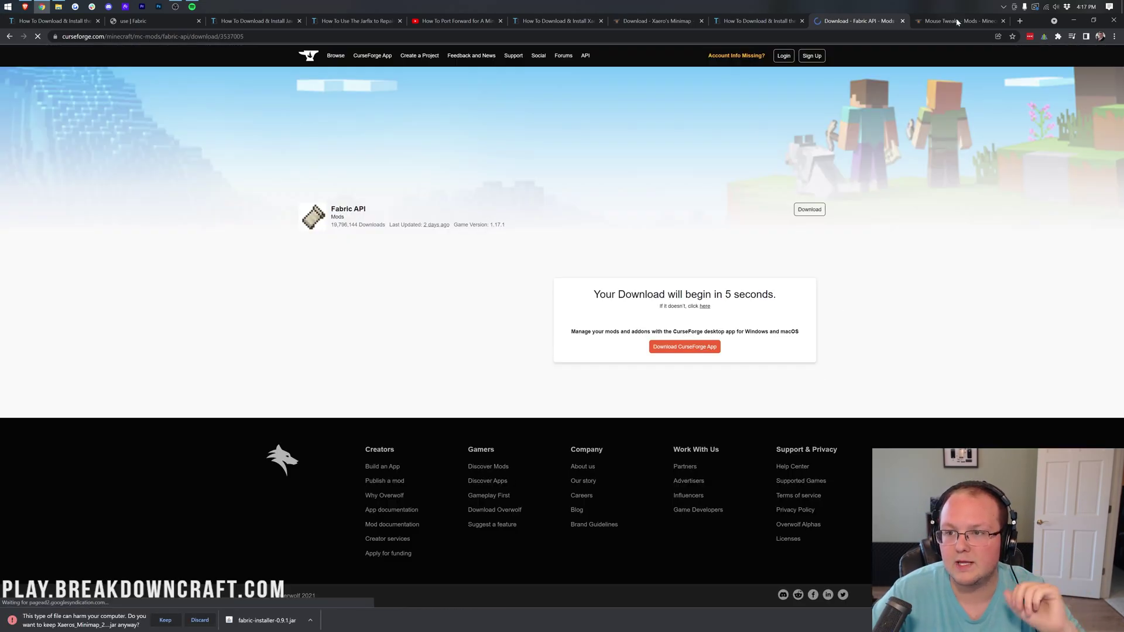
# Step: Download the [1.17.1] Mouse Tweaks 2.15 Fabric file from its CurseForge page
pyautogui.click(957, 23)
pyautogui.scroll(-5, 788, 295)
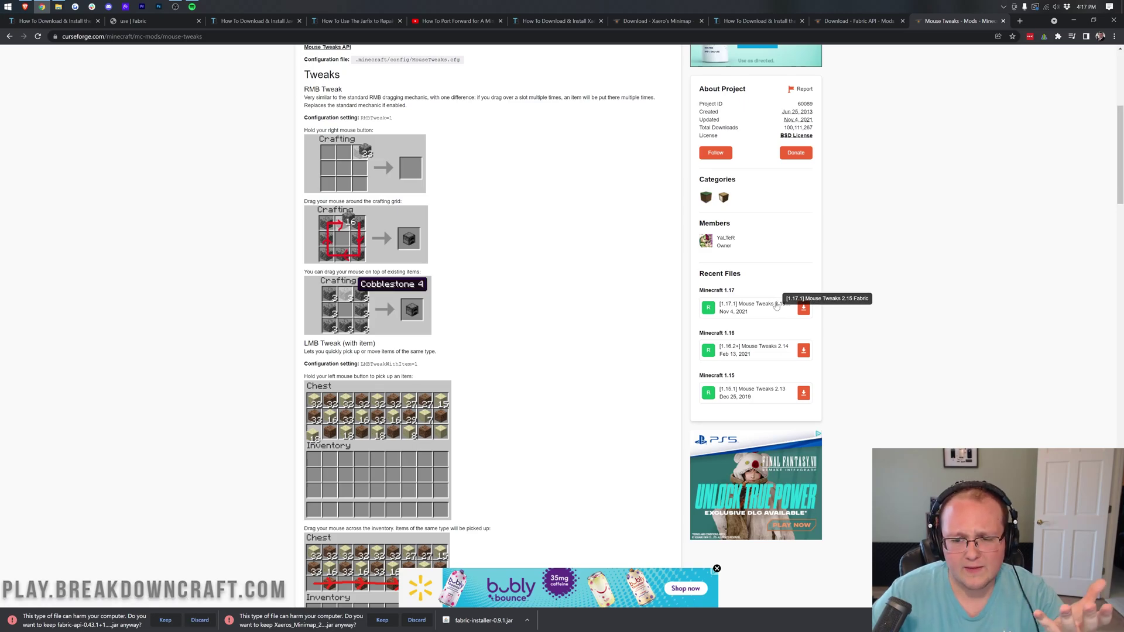
pyautogui.click(802, 309)
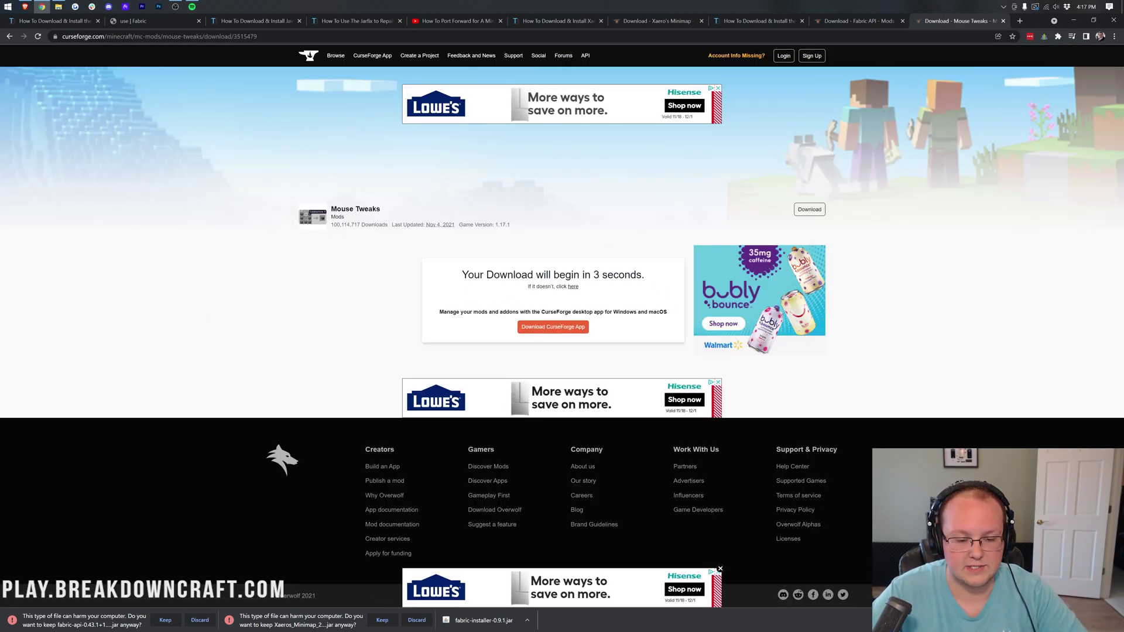
# Step: Keep the flagged Xaero's Minimap, Fabric API and Mouse Tweaks jar downloads and minimize the browser
pyautogui.click(382, 620)
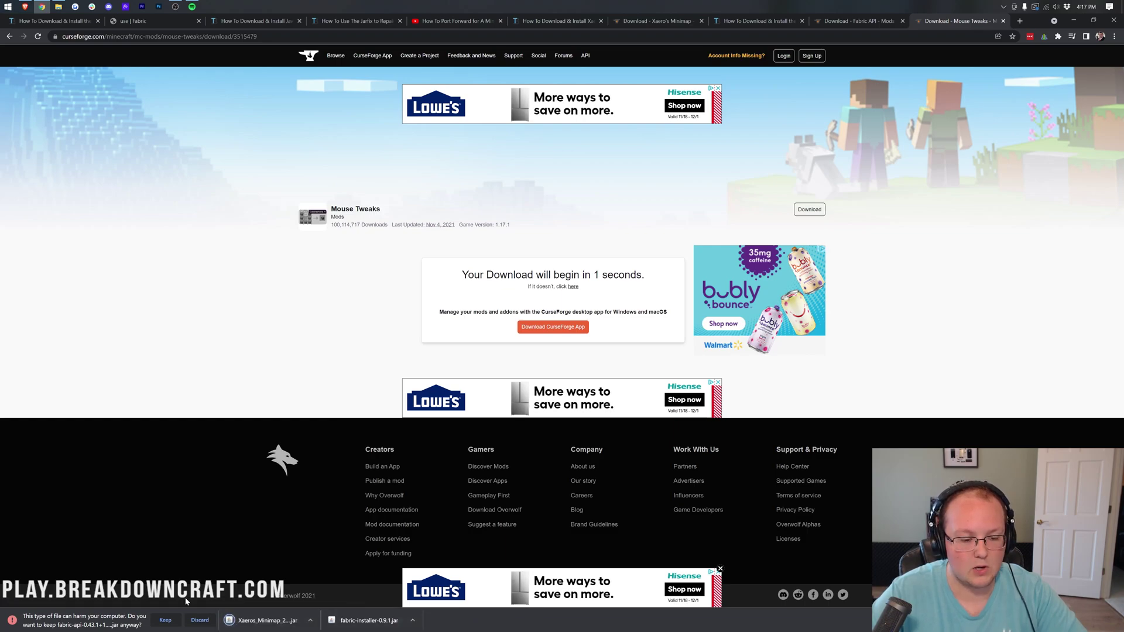
pyautogui.click(162, 624)
pyautogui.click(165, 620)
pyautogui.click(1075, 21)
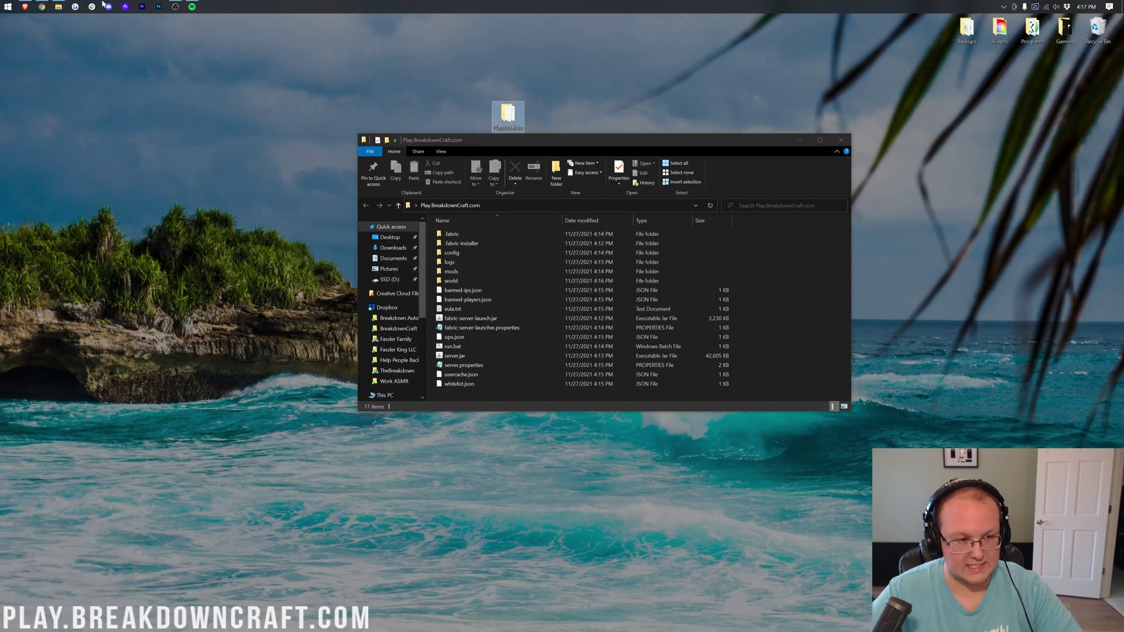
# Step: Move the three downloaded mod jars from the Downloads folder to the desktop and close the Downloads window
pyautogui.click(3, 4)
pyautogui.write('down')
pyautogui.press('Return')
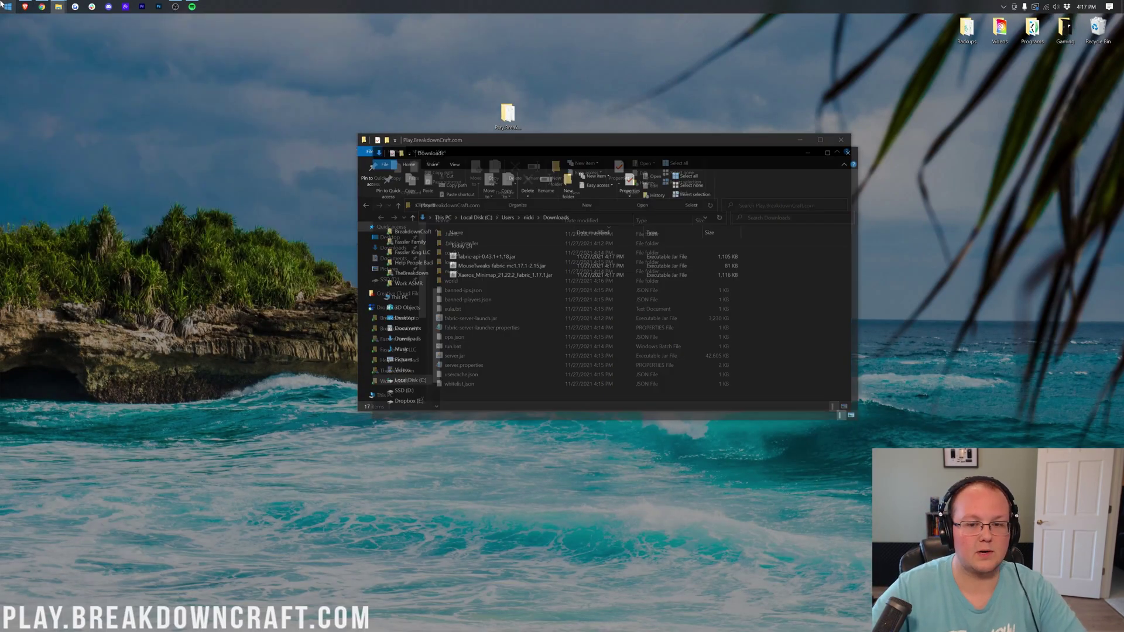
pyautogui.moveTo(513, 323); pyautogui.dragTo(114, 164)
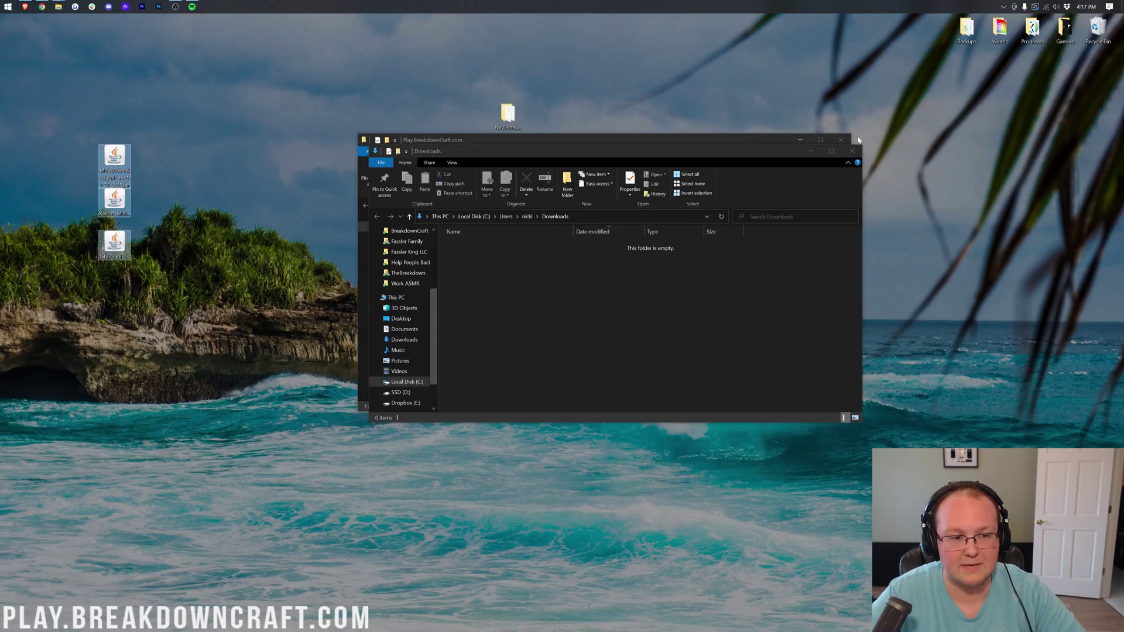
pyautogui.click(852, 151)
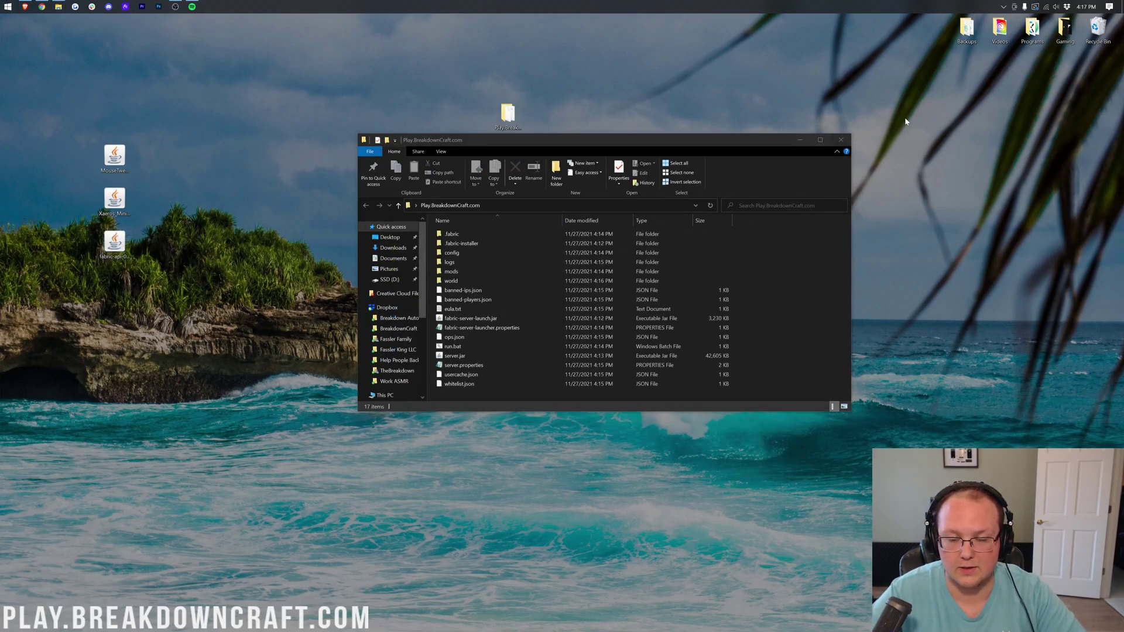
# Step: Copy the three mod jars from the desktop into the mods folder of the Play.BreakdownCraft.com server folder
pyautogui.click(840, 143)
pyautogui.doubleClick(508, 114)
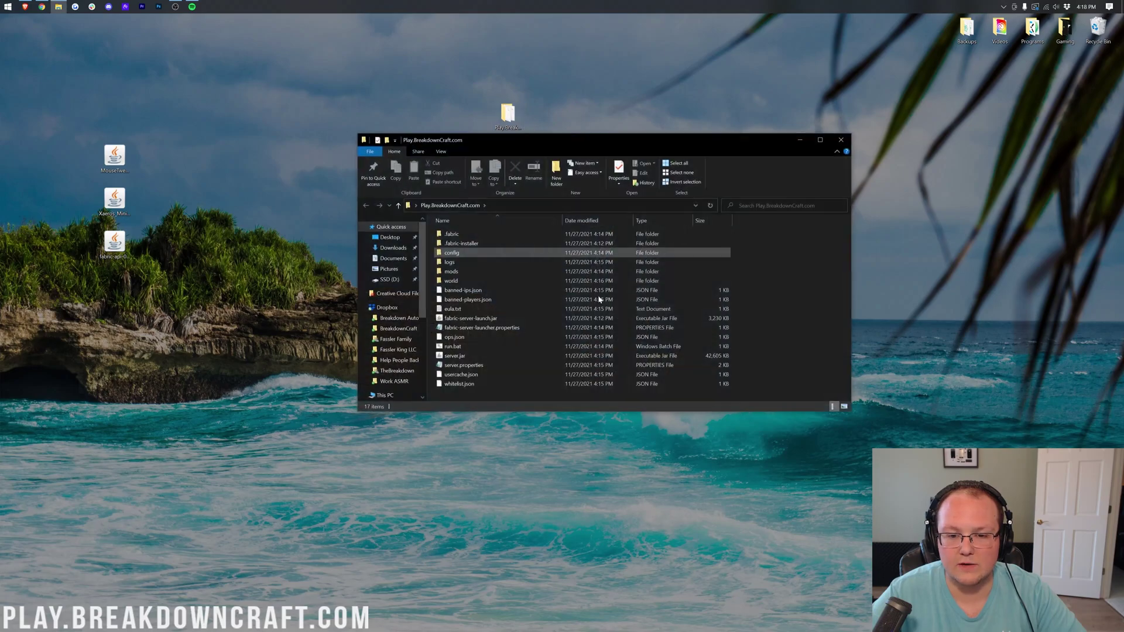
pyautogui.doubleClick(466, 271)
pyautogui.moveTo(189, 273); pyautogui.dragTo(103, 136)
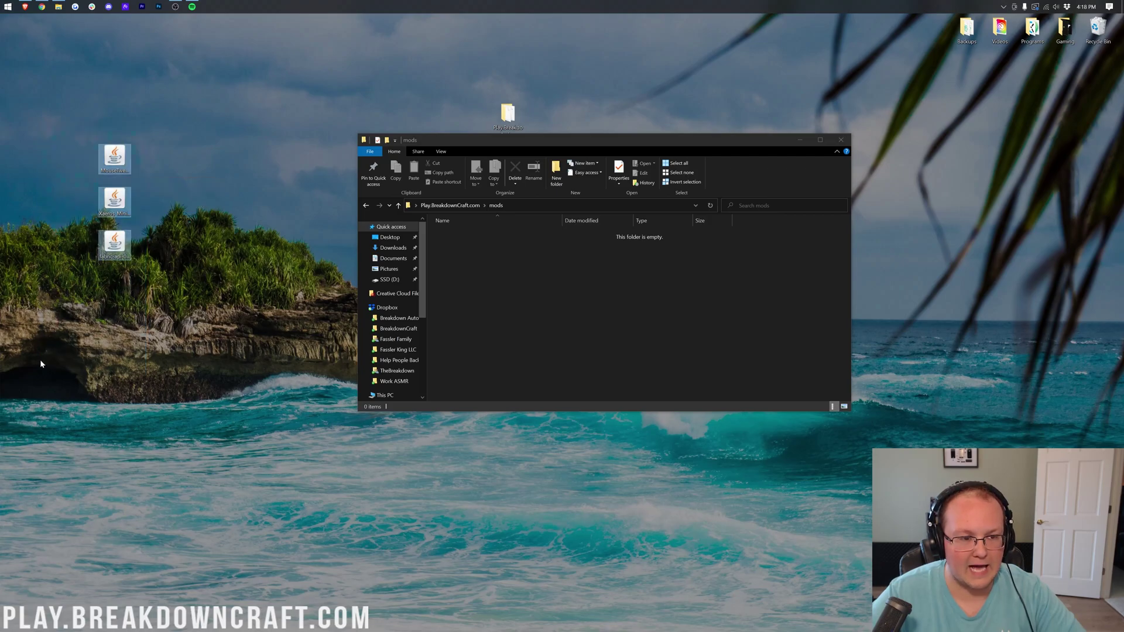
pyautogui.rightClick(109, 215)
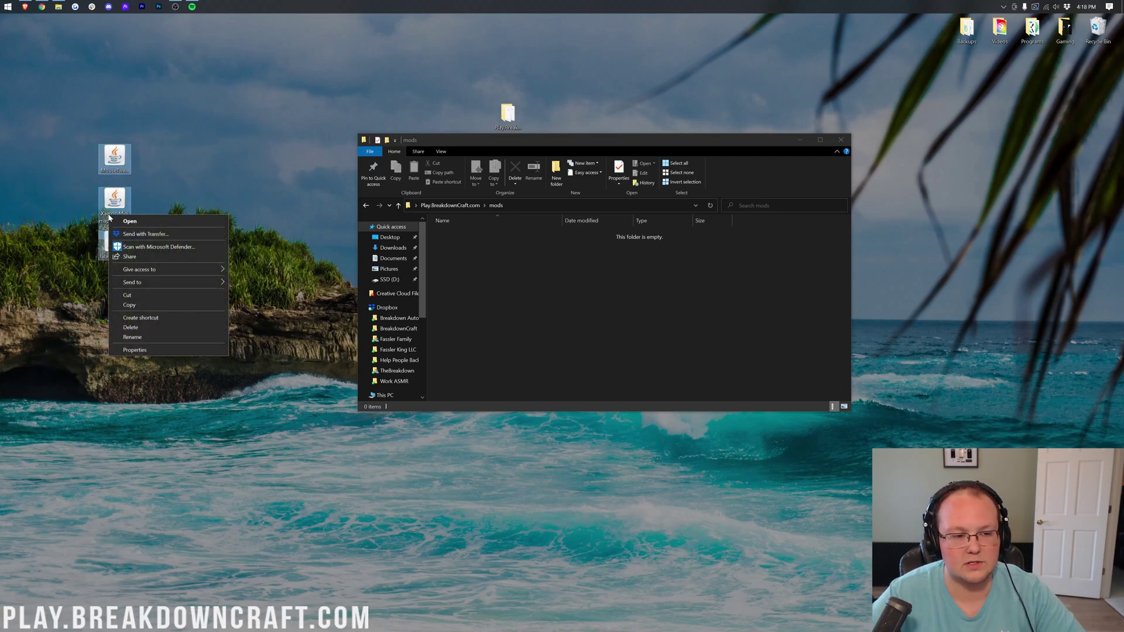
pyautogui.click(148, 304)
pyautogui.rightClick(538, 265)
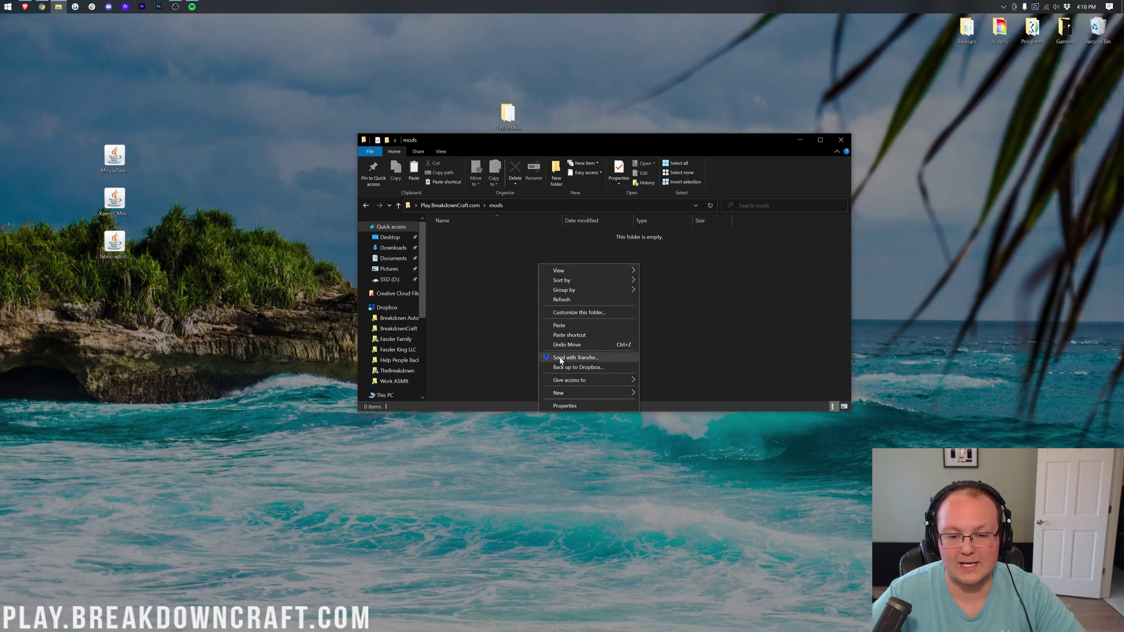
pyautogui.click(562, 326)
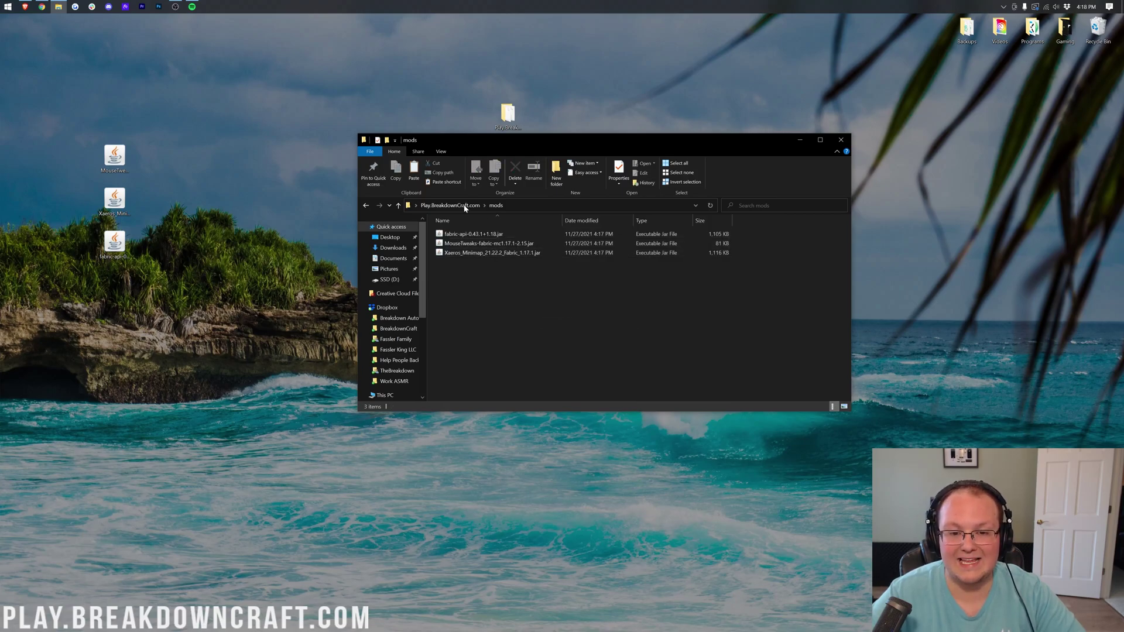
# Step: Go back to the server folder, recheck its mods folder and close the window
pyautogui.click(450, 206)
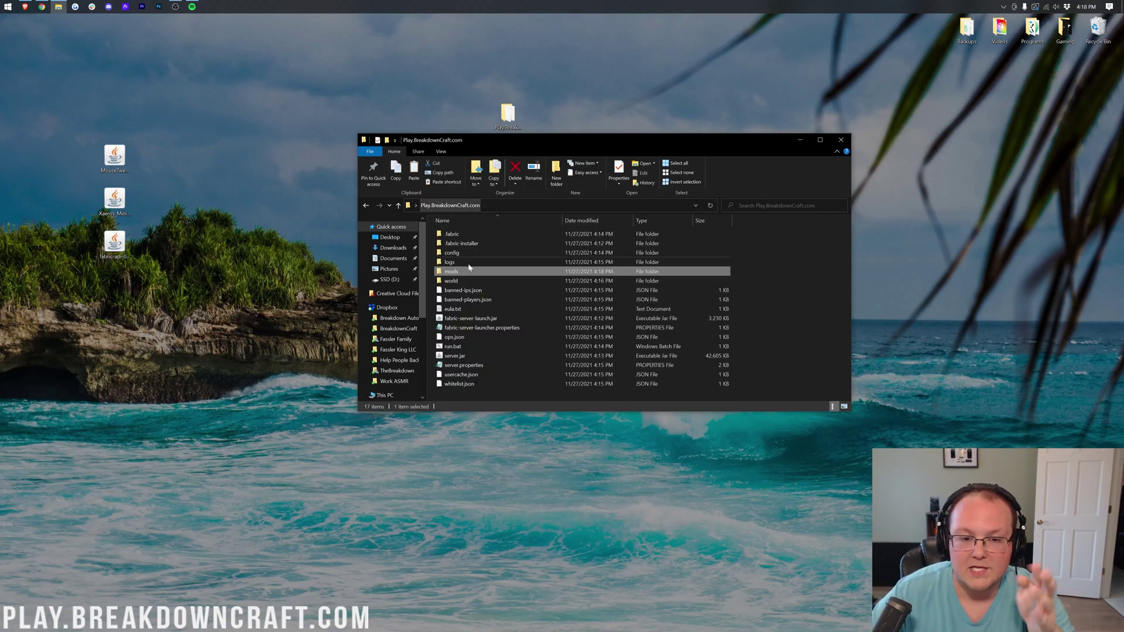
pyautogui.doubleClick(461, 272)
pyautogui.moveTo(461, 272); pyautogui.dragTo(508, 202)
pyautogui.click(841, 140)
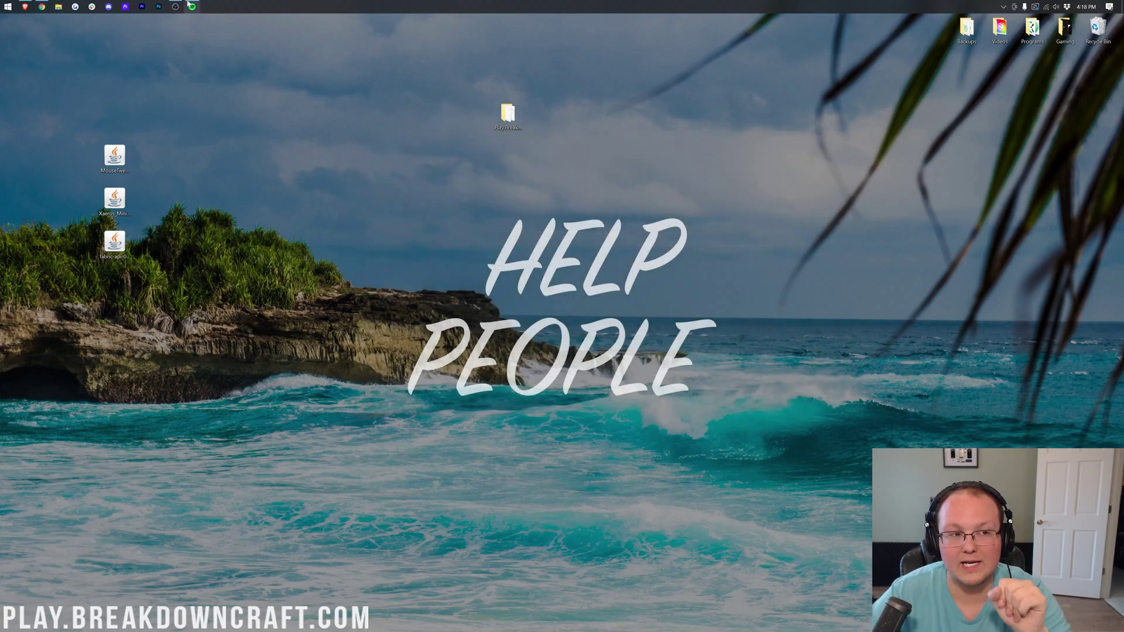
# Step: Open the mods folder inside .minecraft by running %appdata%
pyautogui.click(2, 3)
pyautogui.write('run')
pyautogui.press('Return')
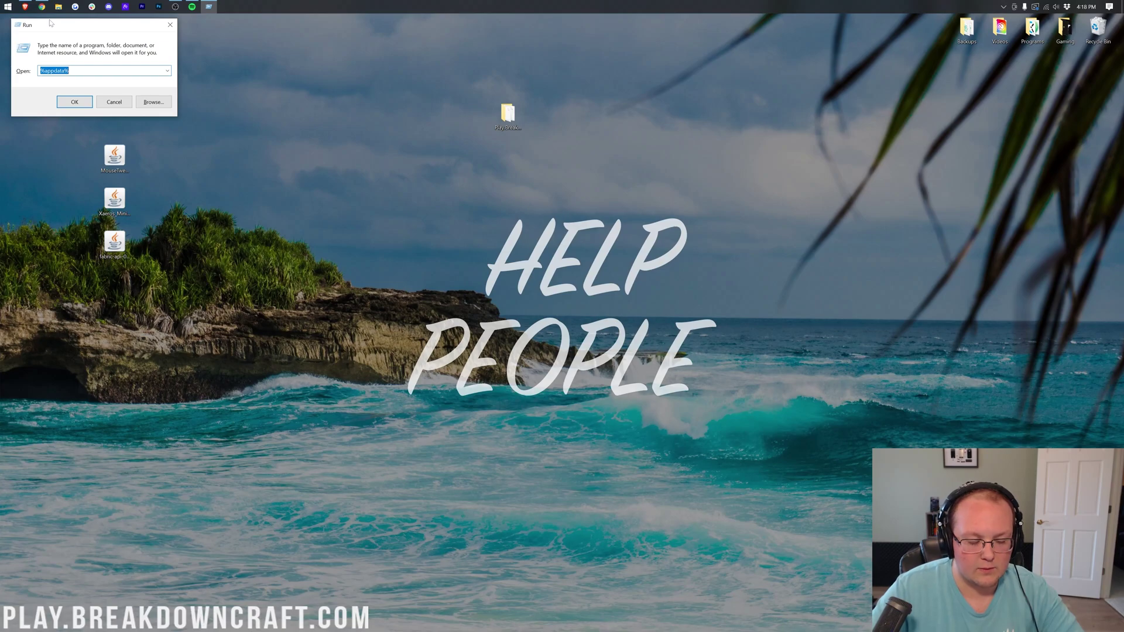
pyautogui.write('%appdata%')
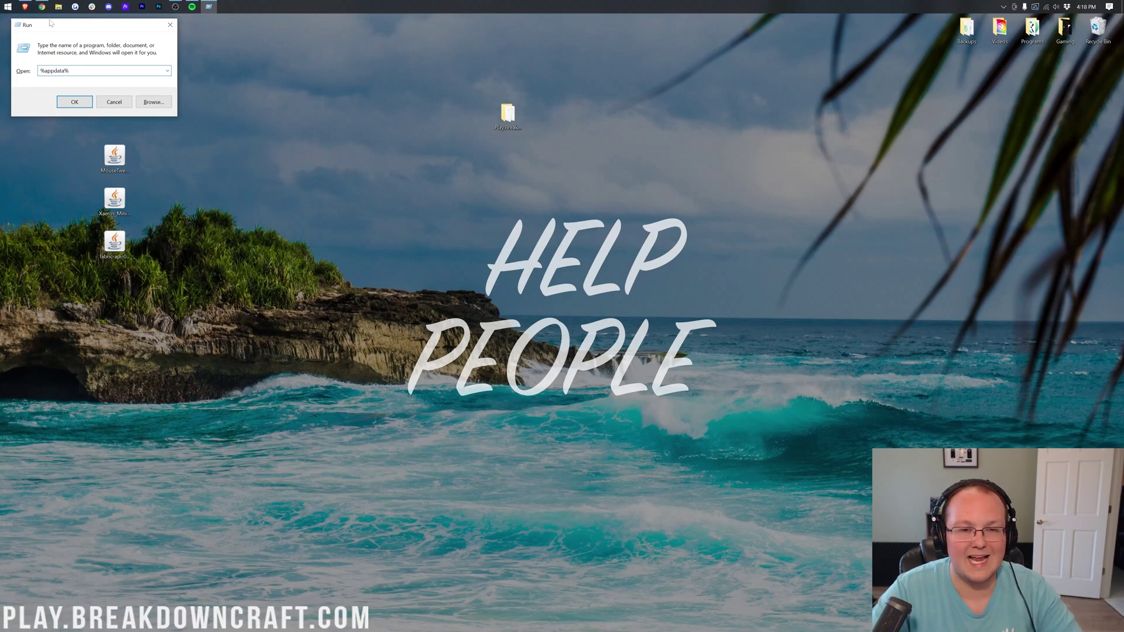
pyautogui.press('Return')
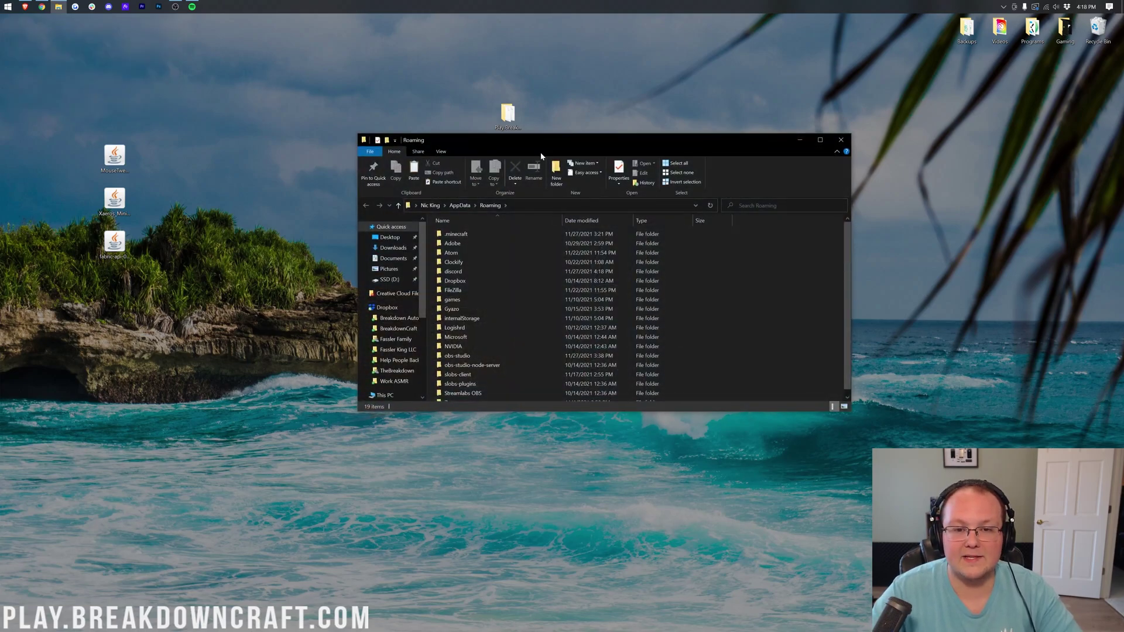
pyautogui.doubleClick(468, 234)
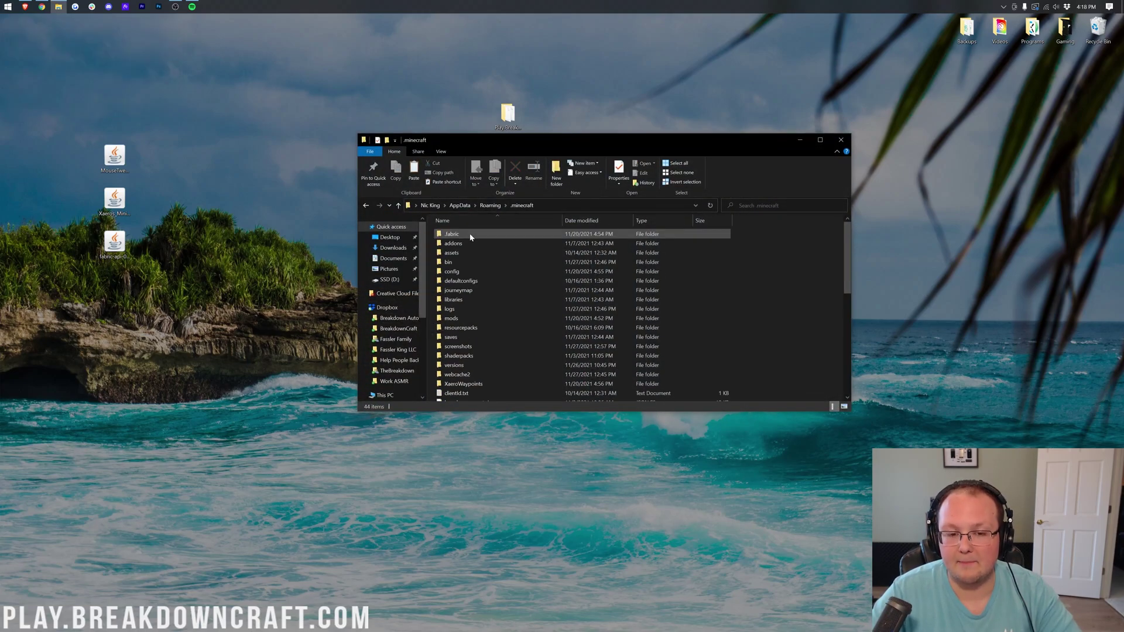
pyautogui.doubleClick(476, 321)
# Step: Delete the existing files in the .minecraft mods folder and move the three mod jars from the desktop into it
pyautogui.moveTo(462, 253); pyautogui.dragTo(468, 221)
pyautogui.press('Delete')
pyautogui.moveTo(208, 269); pyautogui.dragTo(65, 108)
pyautogui.moveTo(114, 161)
pyautogui.mouseDown()
pyautogui.moveTo(175, 214)
pyautogui.moveTo(309, 214)
pyautogui.moveTo(58, 453)
pyautogui.moveTo(631, 279)
pyautogui.mouseUp()
pyautogui.moveTo(504, 295); pyautogui.dragTo(534, 277)
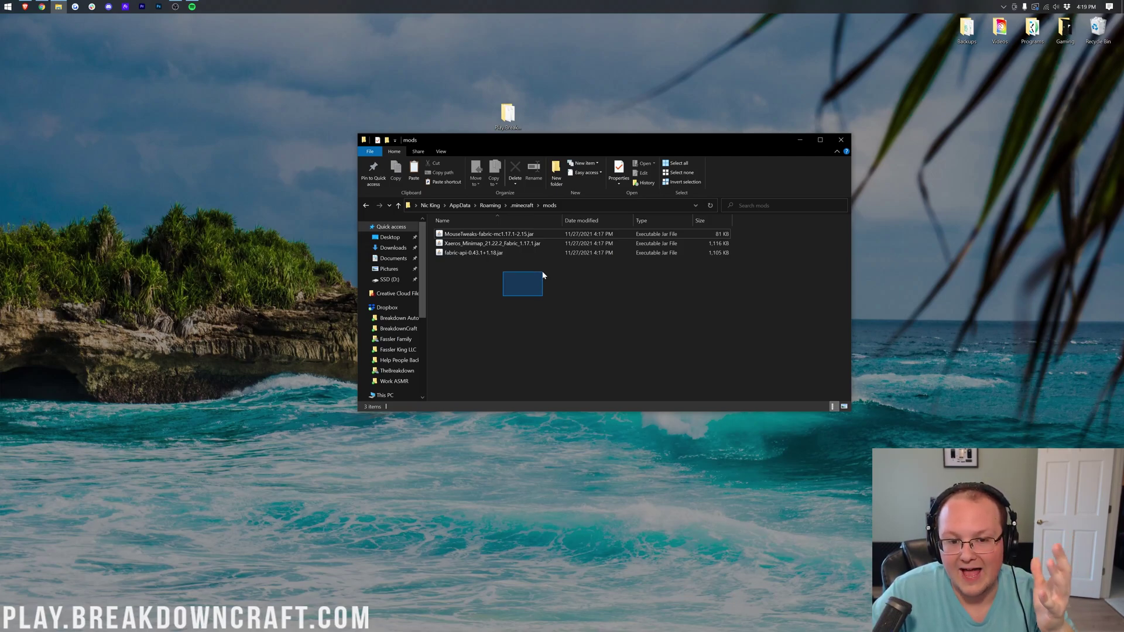
pyautogui.moveTo(542, 273); pyautogui.dragTo(523, 183)
pyautogui.moveTo(518, 297); pyautogui.dragTo(516, 337)
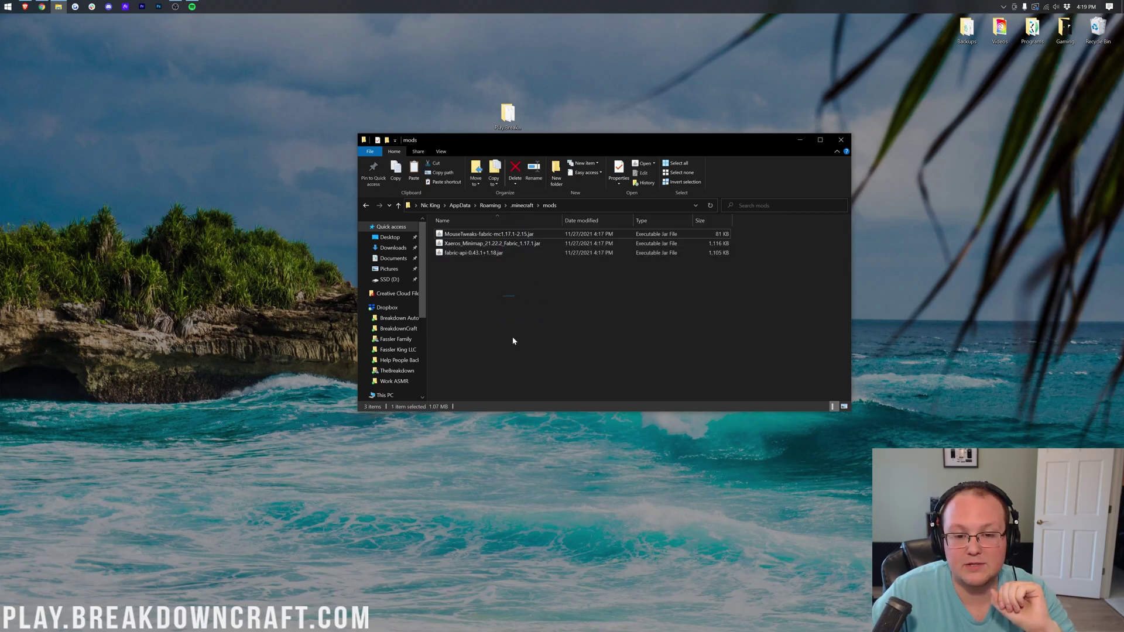
# Step: Download the 1.17.1 release of Fabric API 0.43.1 from its CurseForge project page in the browser and keep the file
pyautogui.click(474, 252)
pyautogui.moveTo(36, 8)
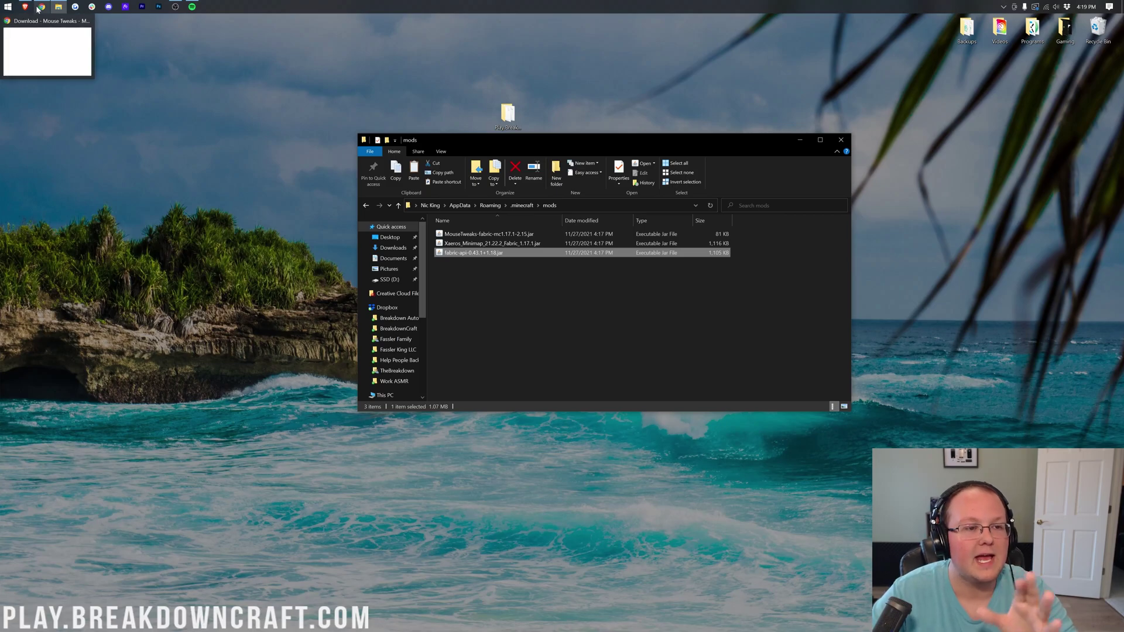
pyautogui.click(47, 51)
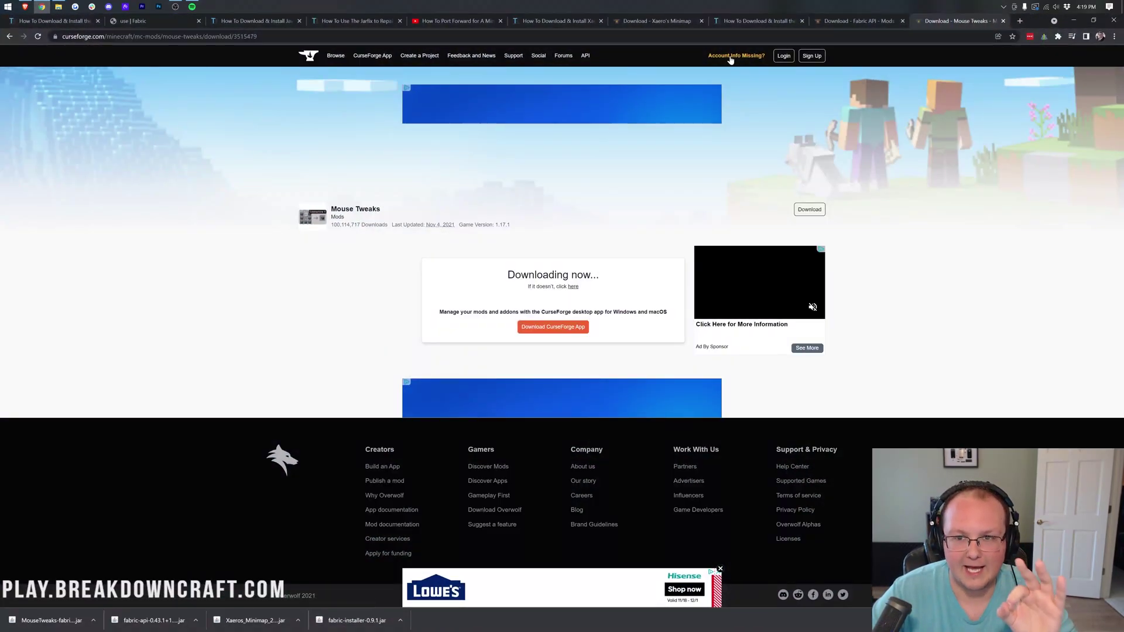
pyautogui.click(834, 22)
pyautogui.hotkey('alt', 'Left')
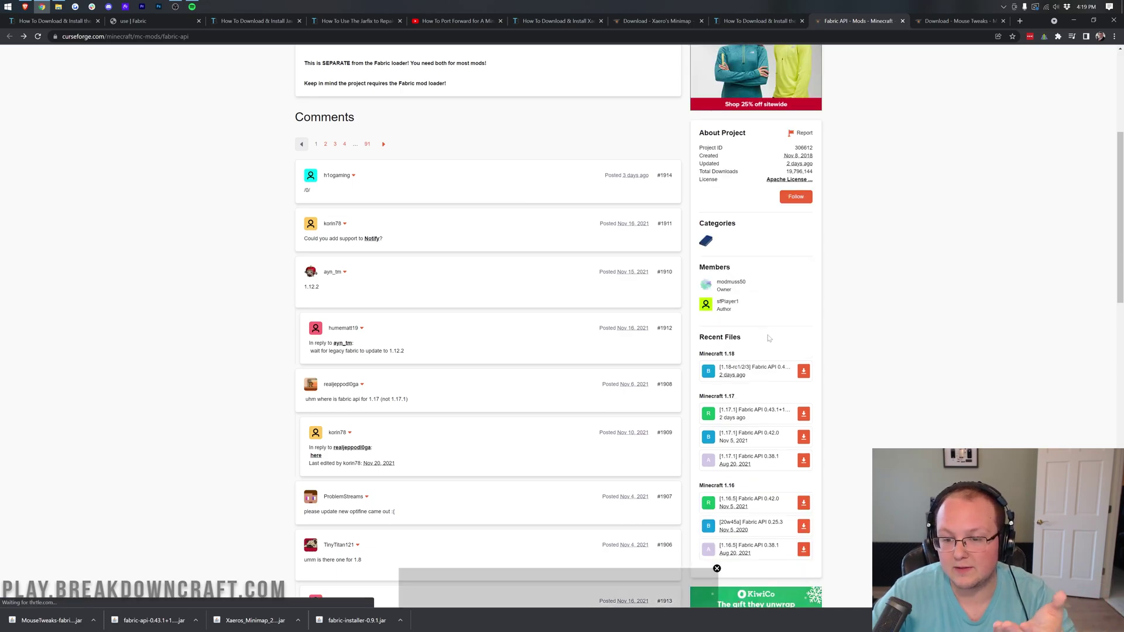
pyautogui.scroll(-1, 770, 329)
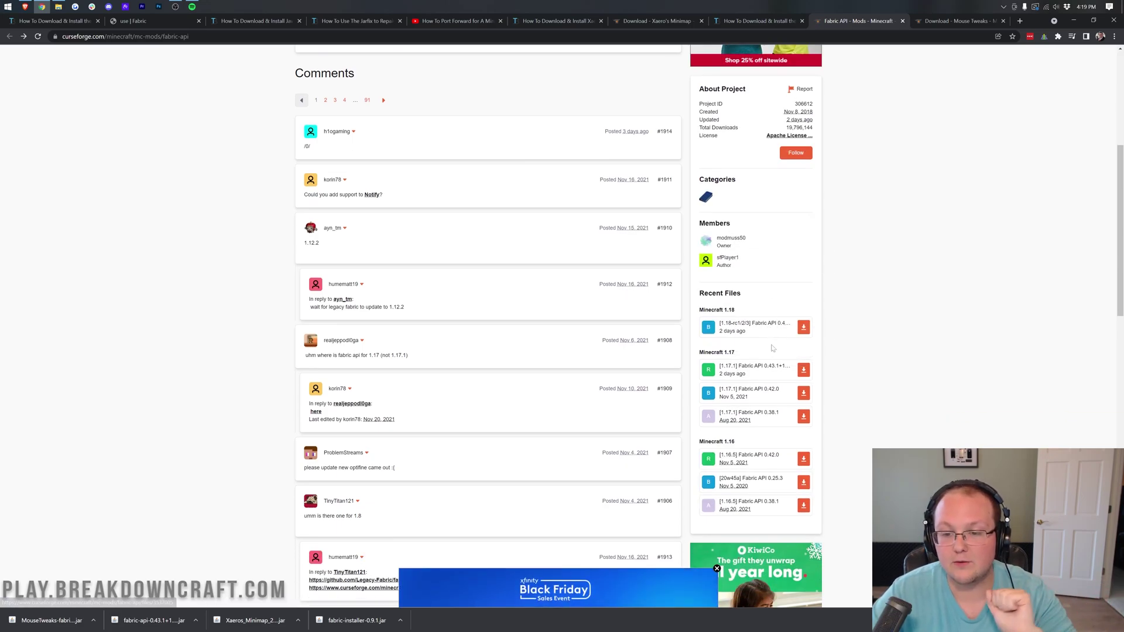
pyautogui.click(802, 369)
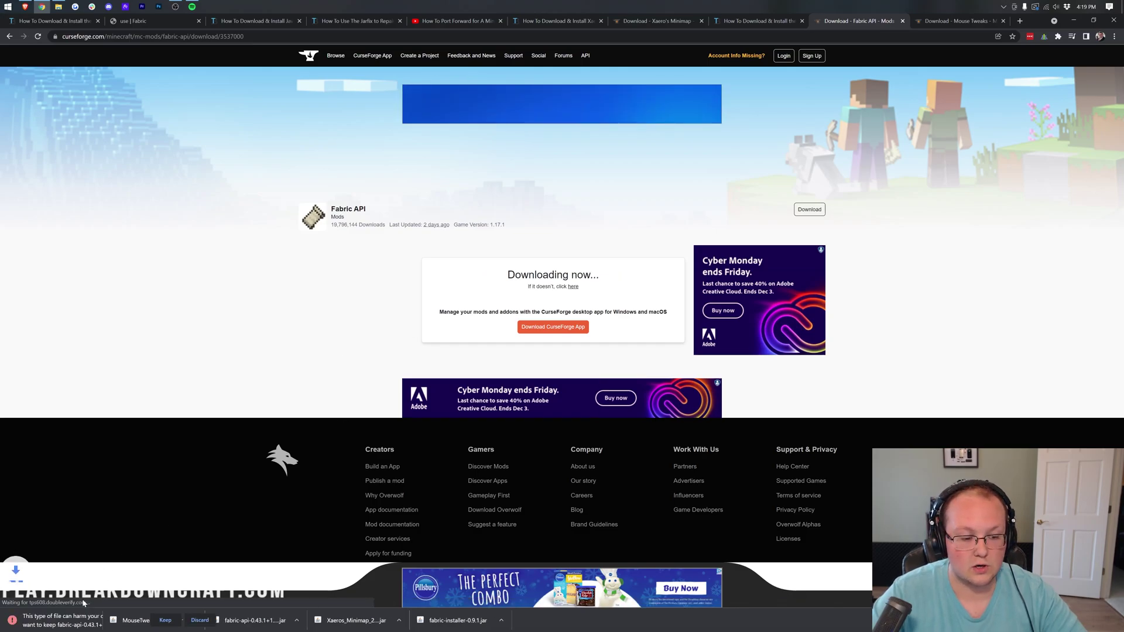
pyautogui.click(1073, 19)
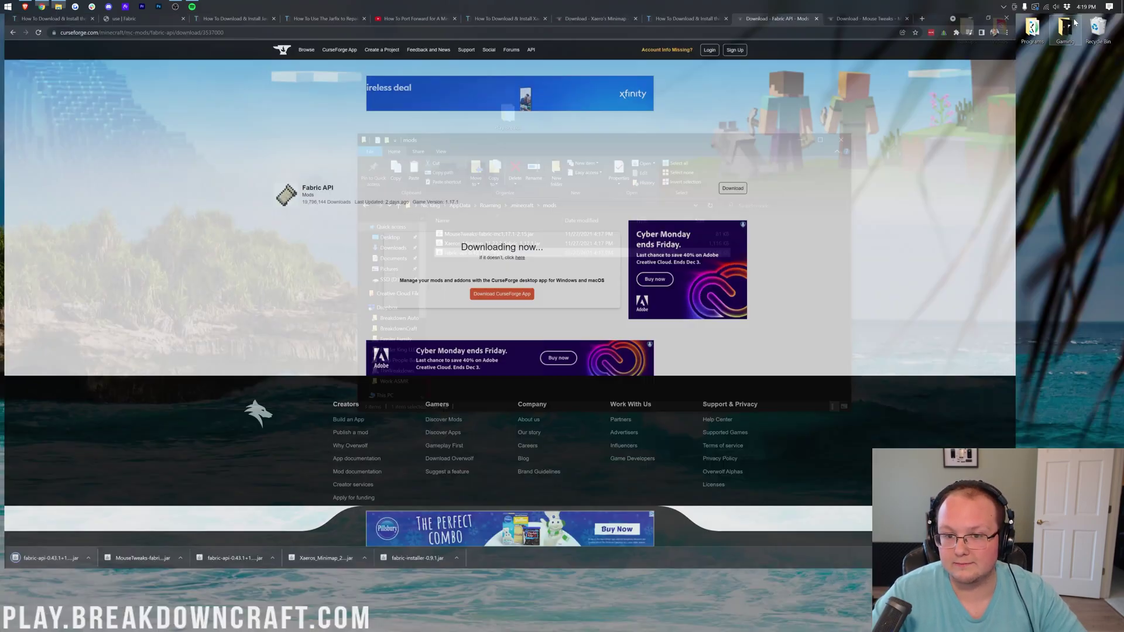
# Step: Replace fabric-api-0.43.1+1.18.jar in the .minecraft mods folder with fabric-api-0.43.1+1.17.jar from Downloads, recheck the folder and close it
pyautogui.click(7, 6)
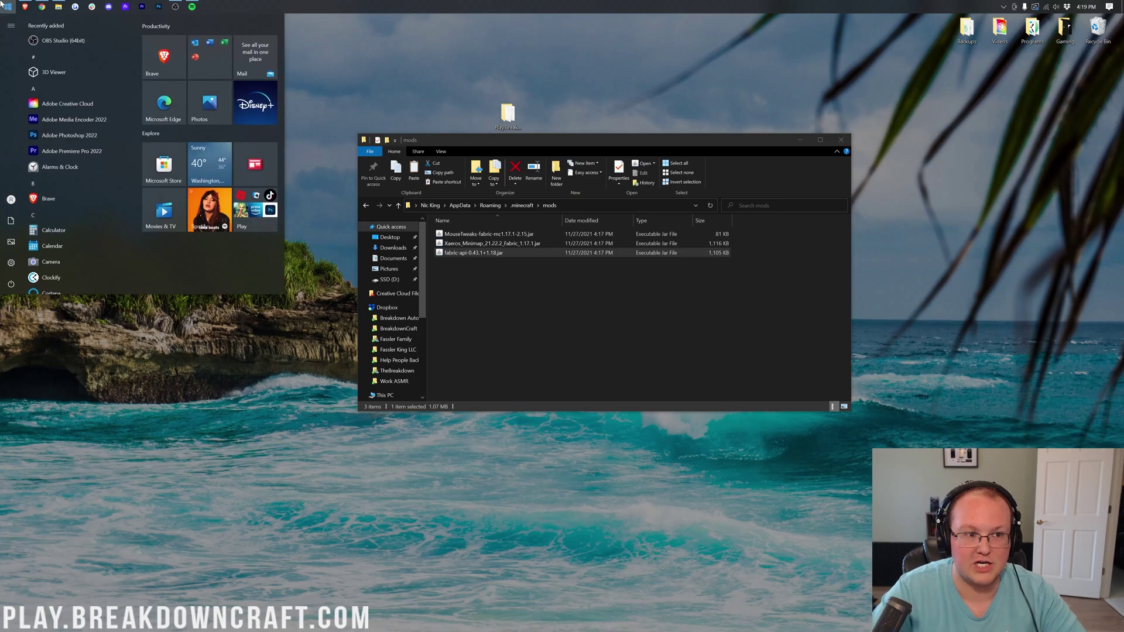
pyautogui.write('downloads')
pyautogui.press('Return')
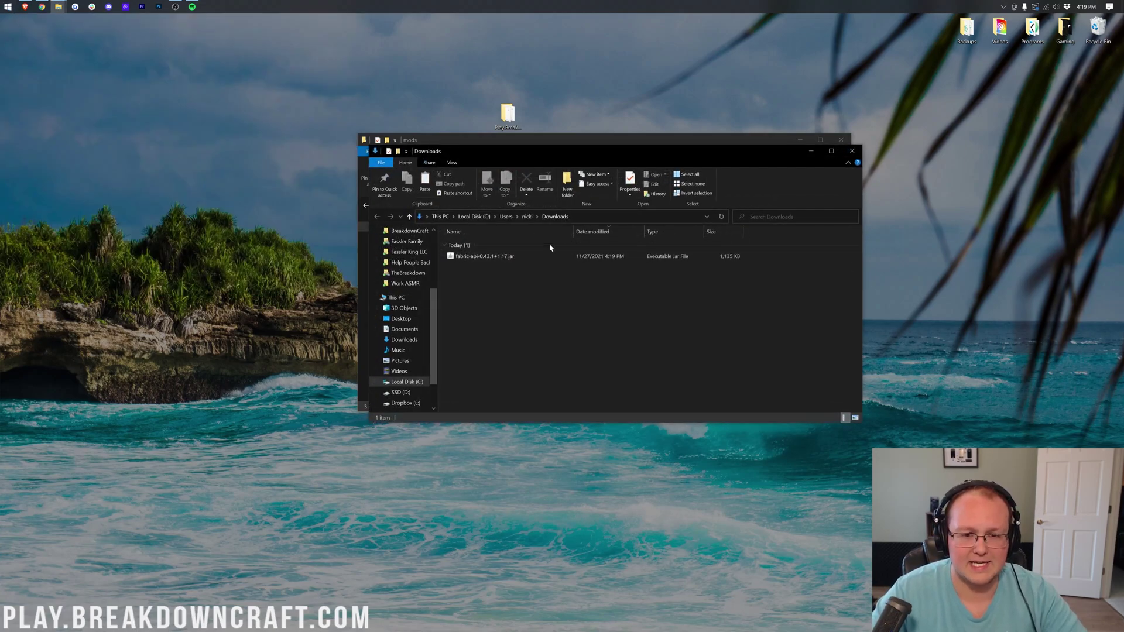
pyautogui.moveTo(507, 256); pyautogui.dragTo(213, 168)
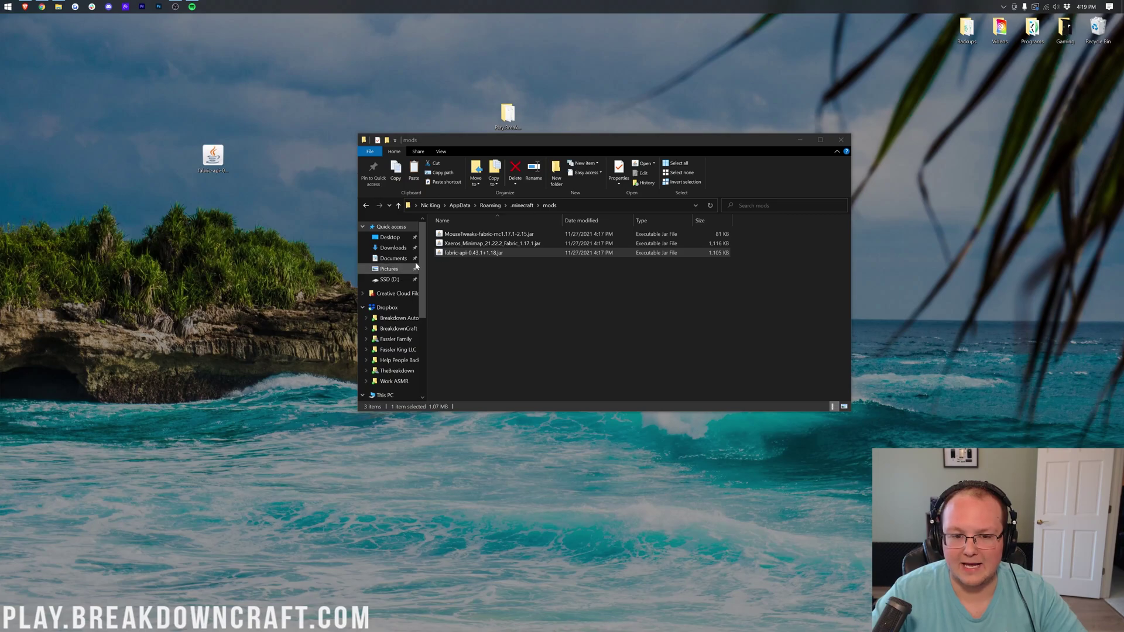
pyautogui.moveTo(474, 253); pyautogui.dragTo(1096, 29)
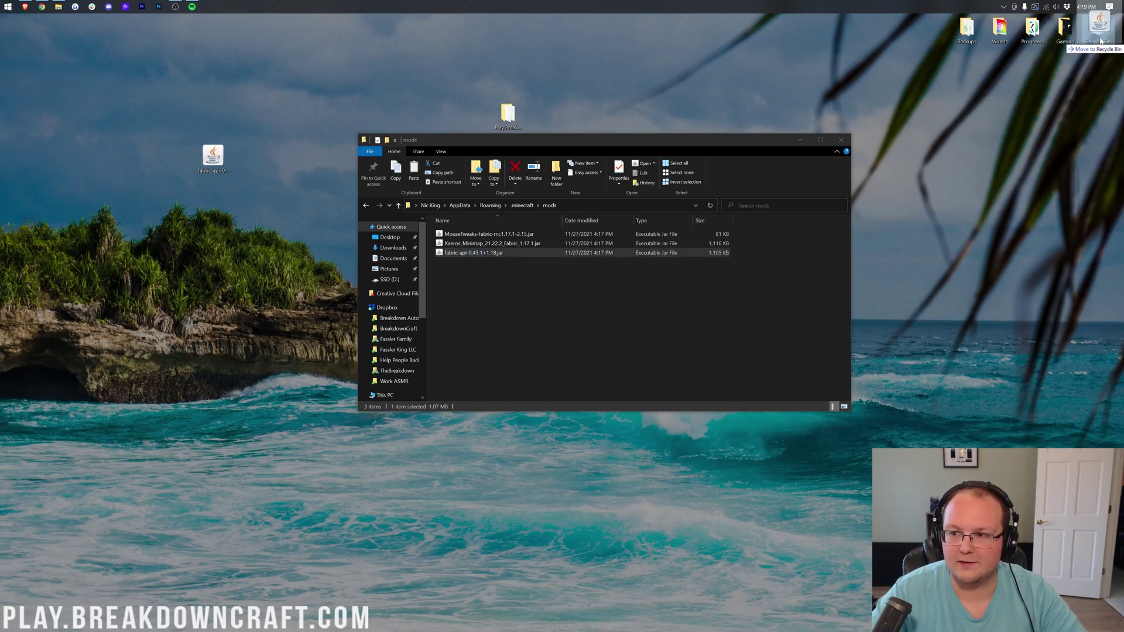
pyautogui.moveTo(215, 169); pyautogui.dragTo(487, 255)
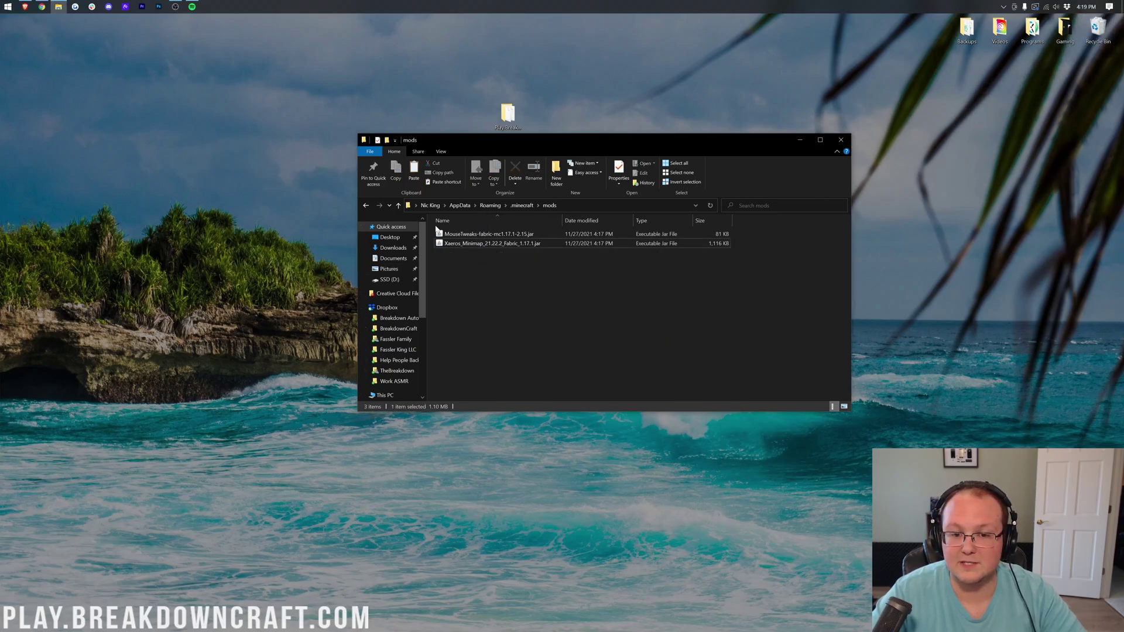
pyautogui.click(522, 205)
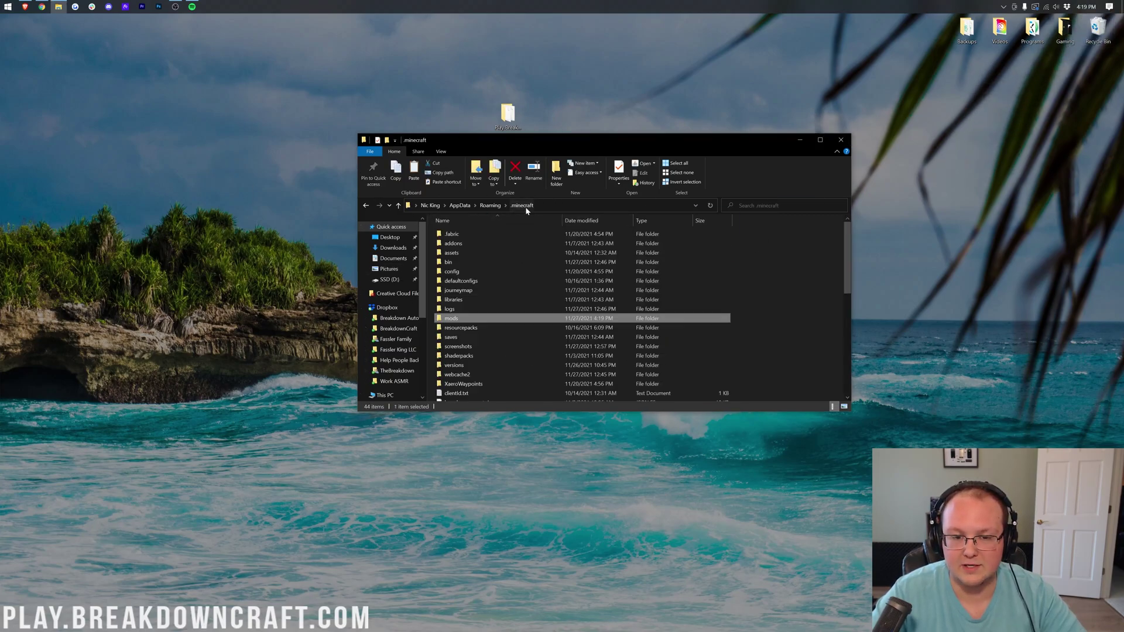
pyautogui.doubleClick(462, 318)
pyautogui.click(841, 139)
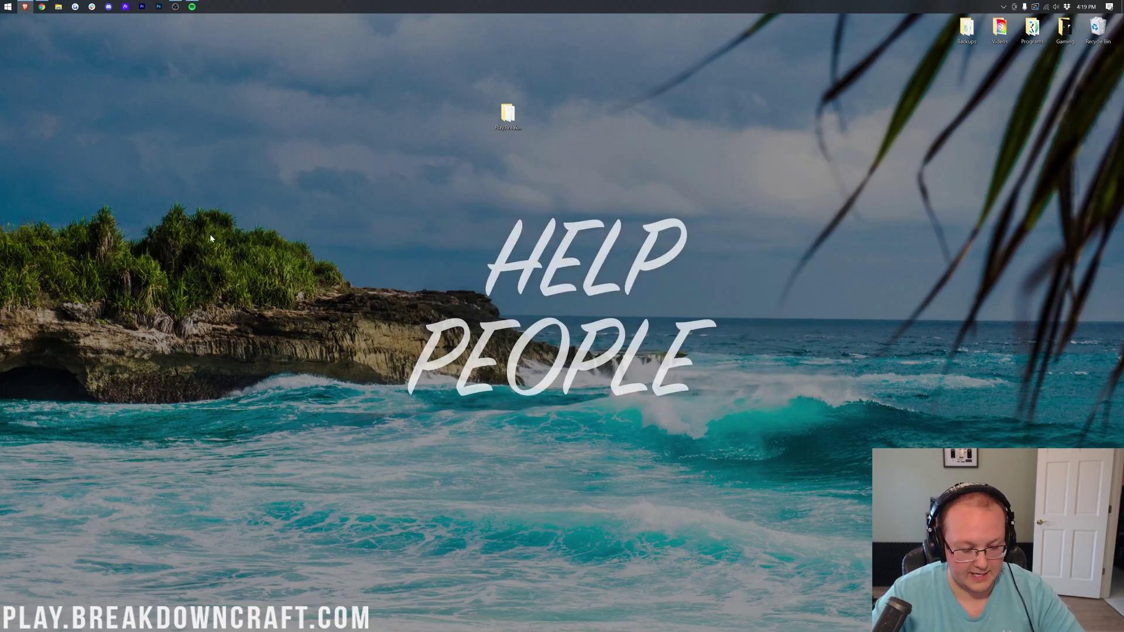
# Step: Reopen the .minecraft mods folder, copy fabric-api-0.43.1+1.17.jar to the desktop beside the server folder and close the window
pyautogui.press('super+r')
pyautogui.press('Return')
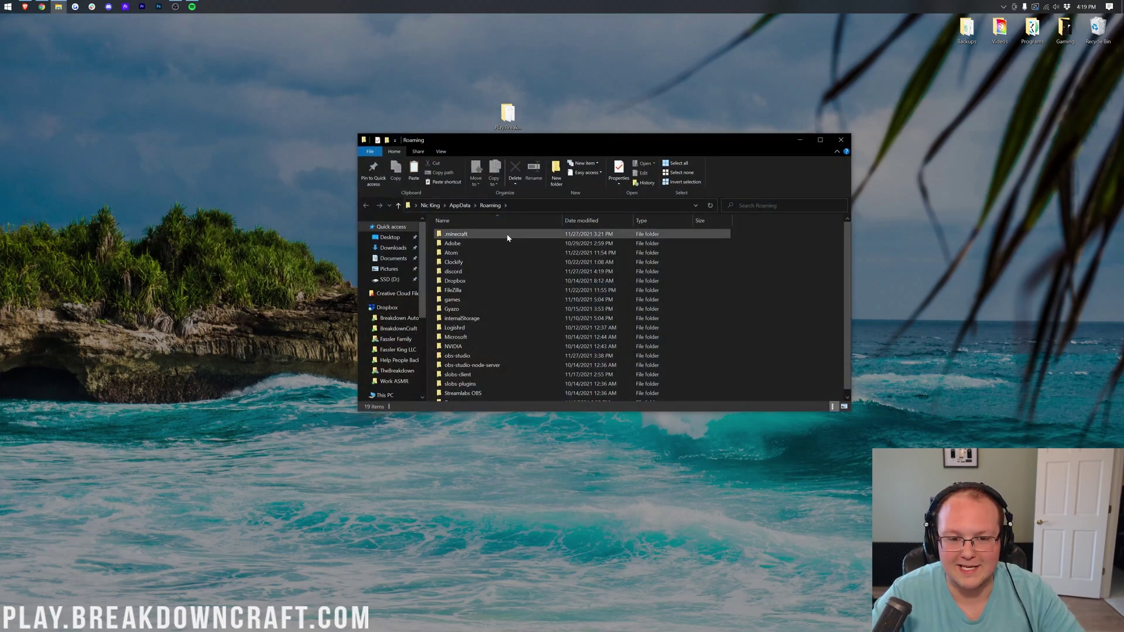
pyautogui.doubleClick(507, 236)
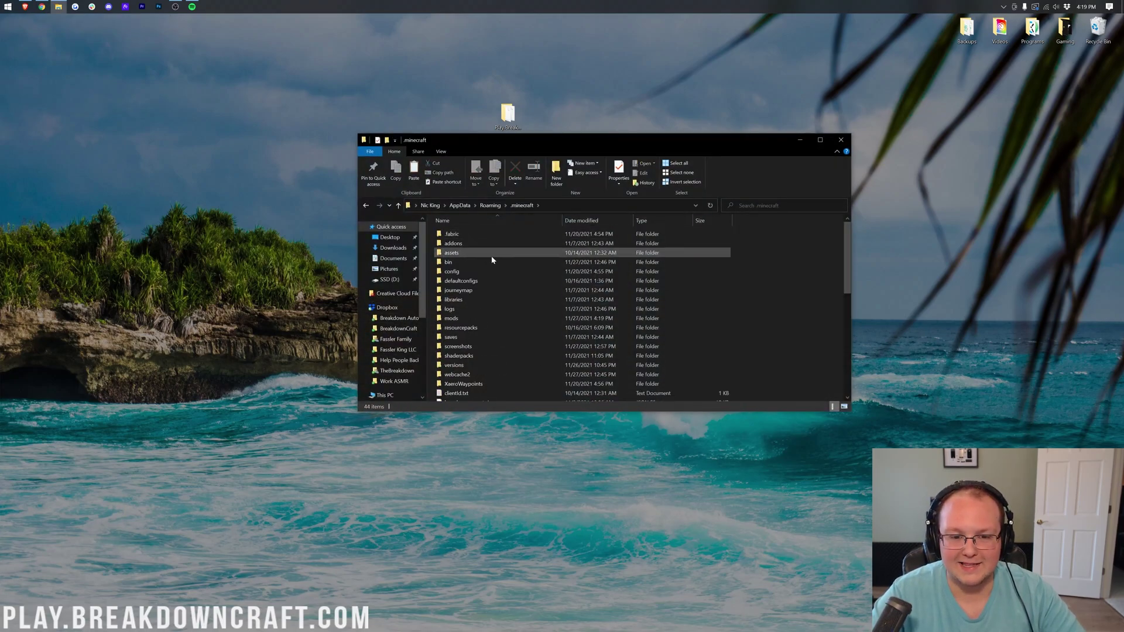
pyautogui.doubleClick(456, 319)
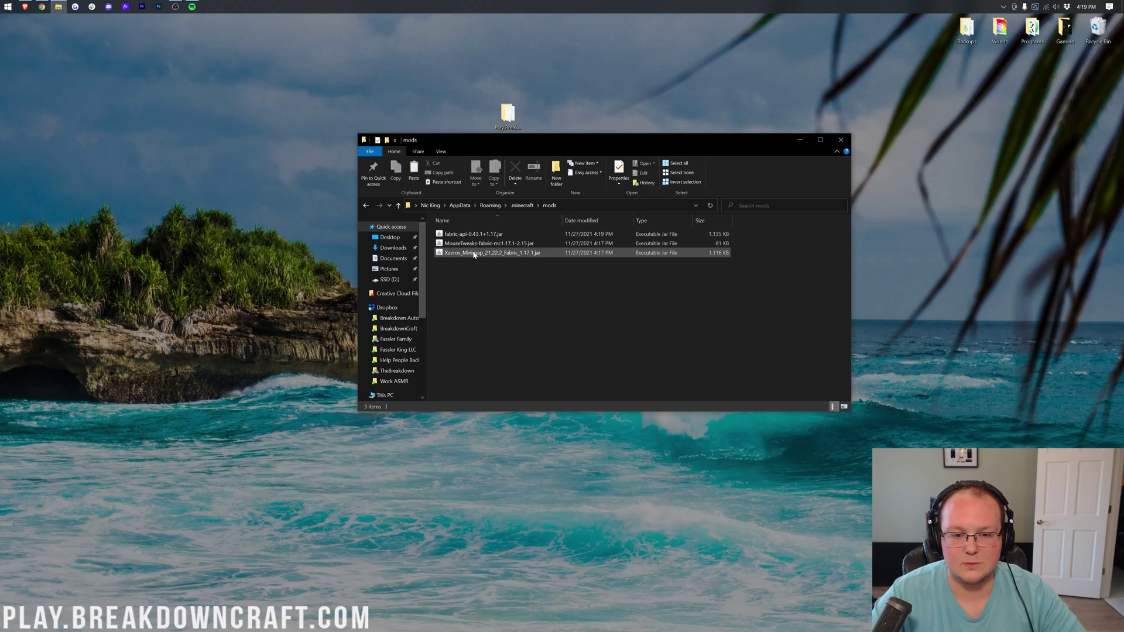
pyautogui.click(473, 234)
pyautogui.hotkey('ctrl', 'c')
pyautogui.click(251, 195)
pyautogui.hotkey('ctrl', 'v')
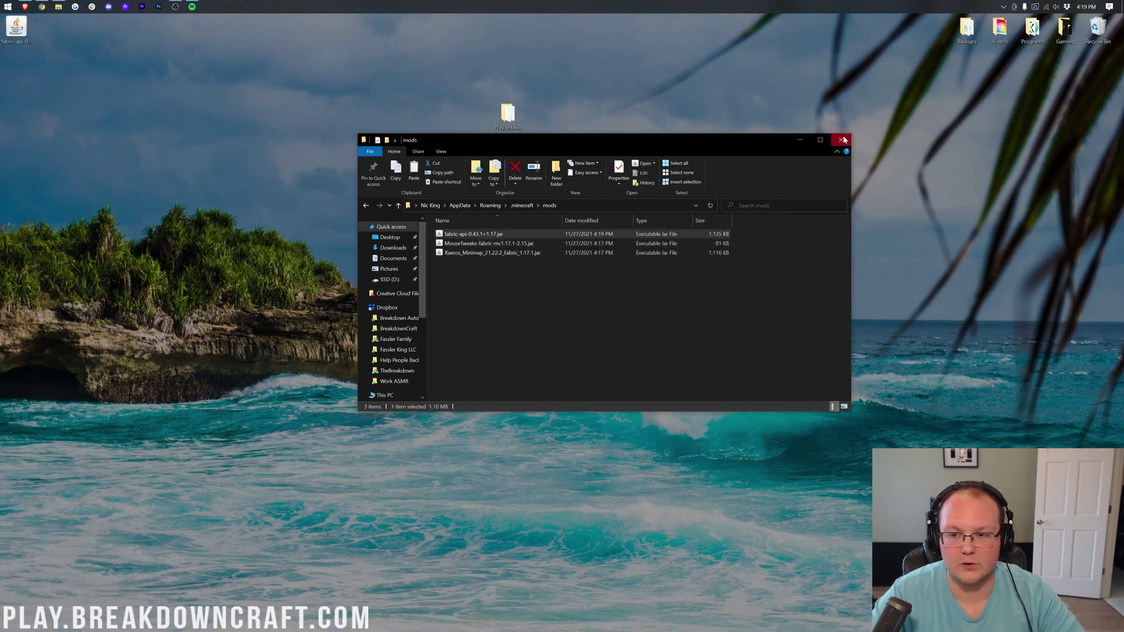
pyautogui.click(841, 139)
pyautogui.moveTo(336, 100); pyautogui.dragTo(403, 117)
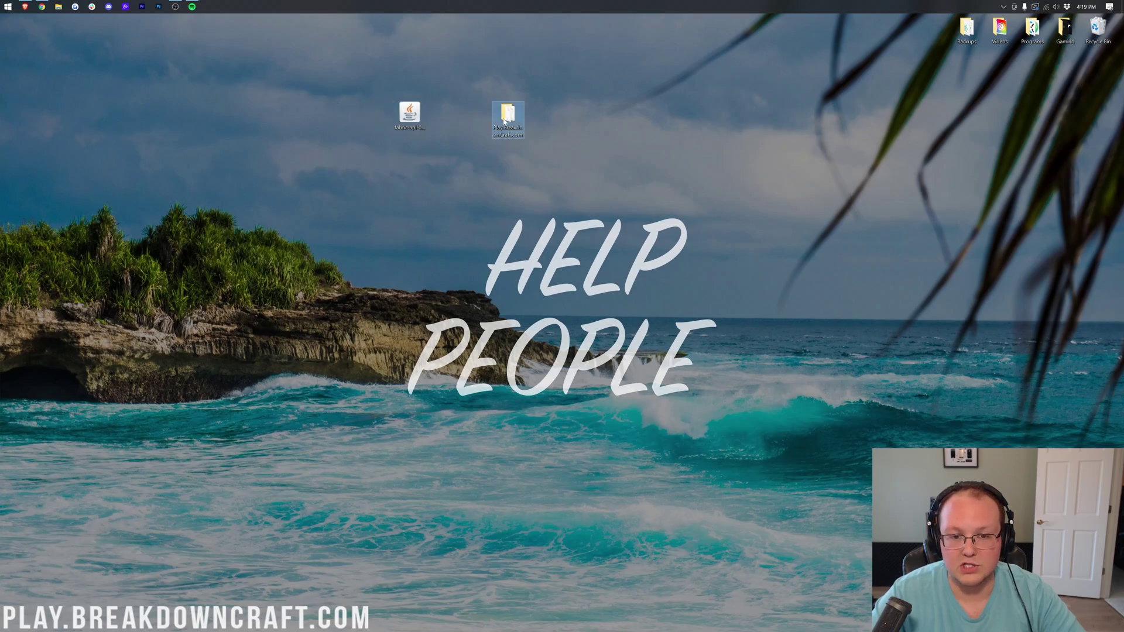
# Step: Replace fabric-api-0.43.1+1.18.jar in the server's mods folder with fabric-api-0.43.1+1.17.jar from the desktop
pyautogui.doubleClick(507, 114)
pyautogui.doubleClick(451, 271)
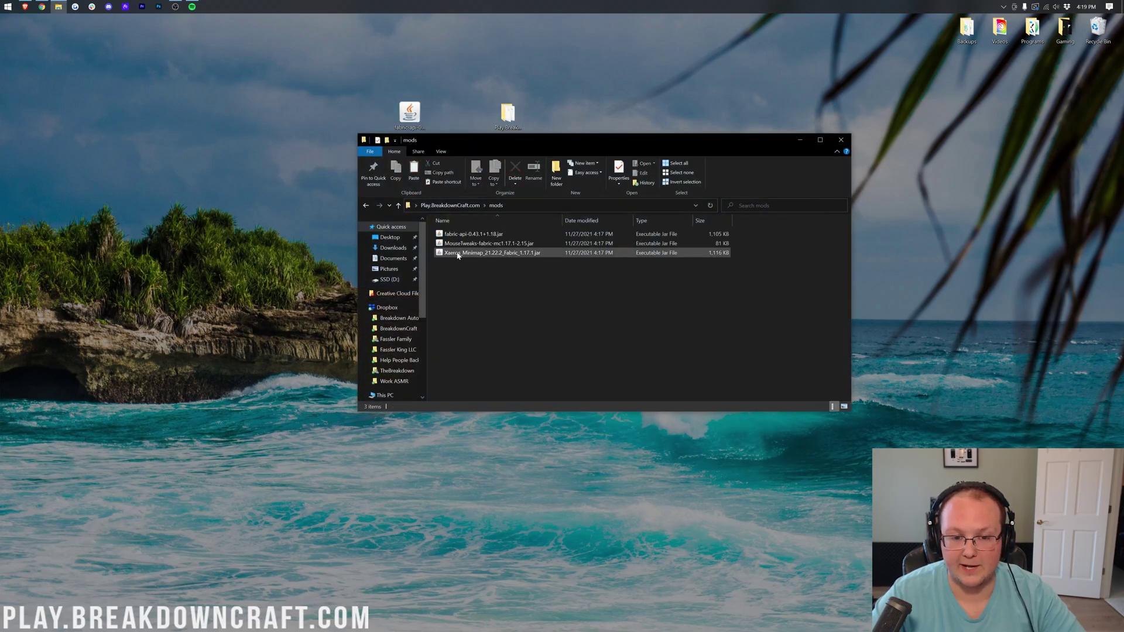
pyautogui.click(447, 235)
pyautogui.press('Delete')
pyautogui.moveTo(410, 112); pyautogui.dragTo(696, 389)
pyautogui.moveTo(574, 318); pyautogui.dragTo(451, 277)
# Step: Go back to the Play.BreakdownCraft.com folder and reopen its mods folder to check the installed mod jars
pyautogui.click(466, 207)
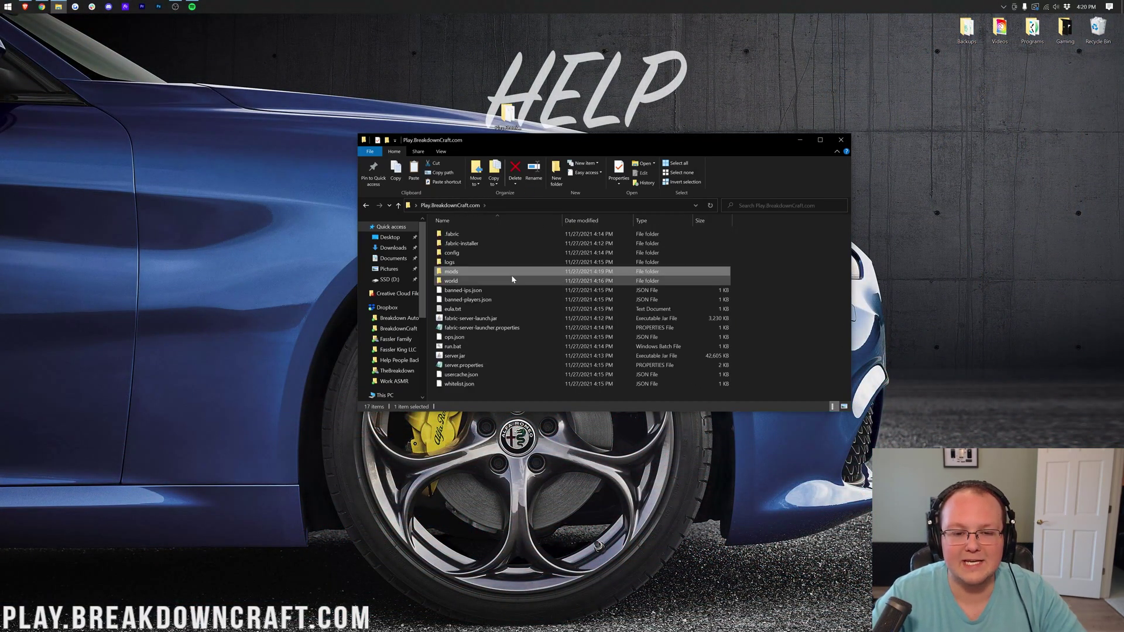
pyautogui.doubleClick(458, 272)
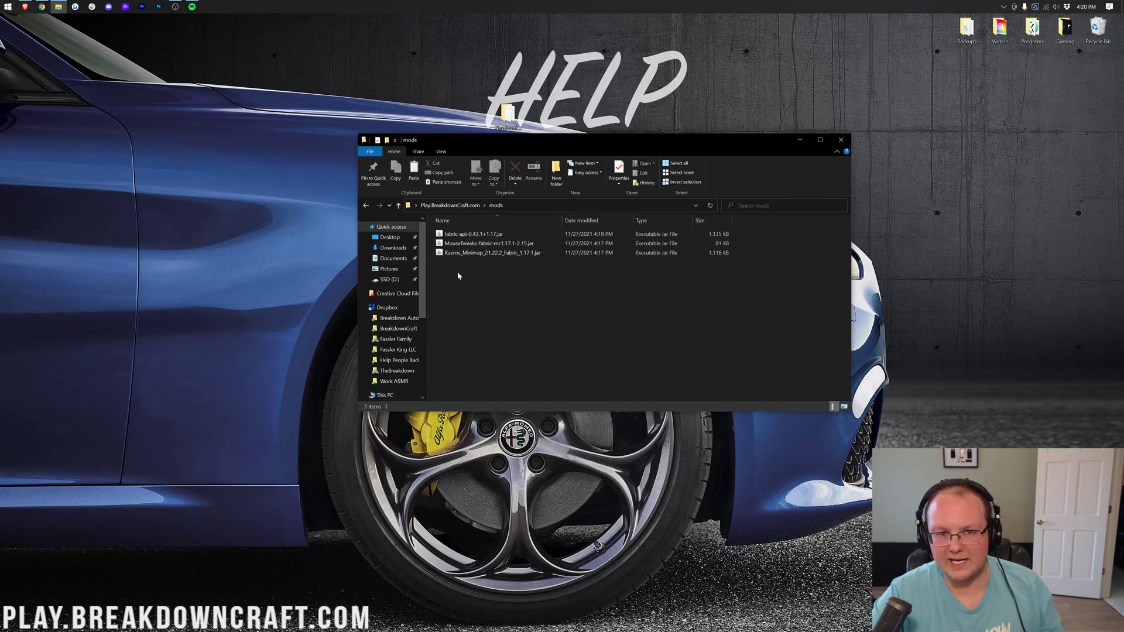
pyautogui.moveTo(458, 273); pyautogui.dragTo(511, 319)
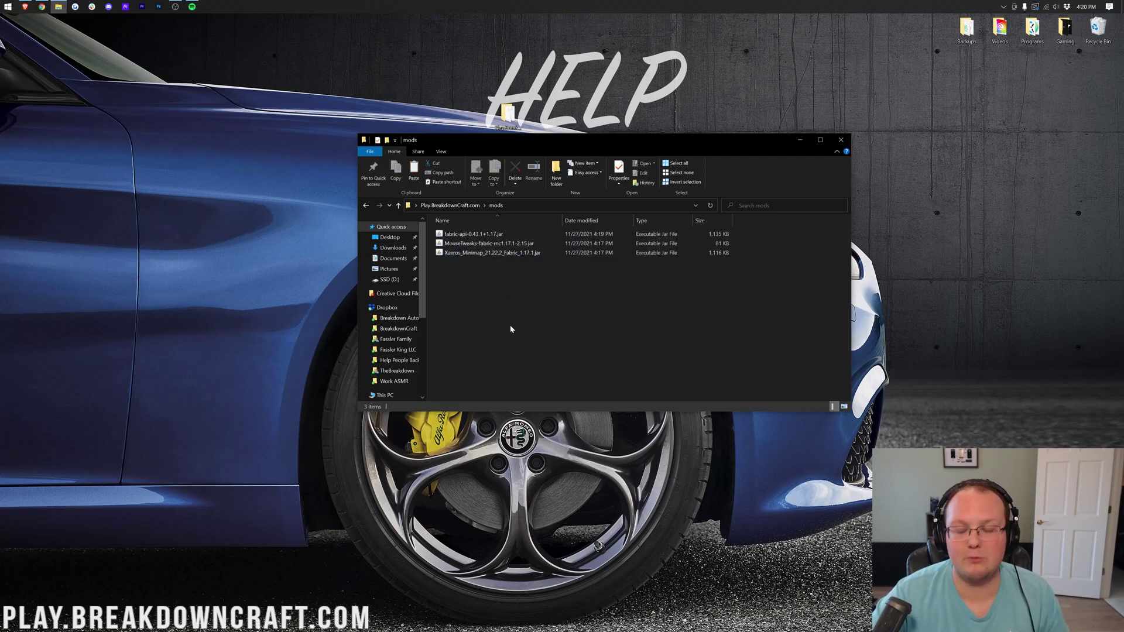
# Step: Start the server with run.bat from the server folder, close the folder window and reposition the server console
pyautogui.hotkey('alt', 'Left')
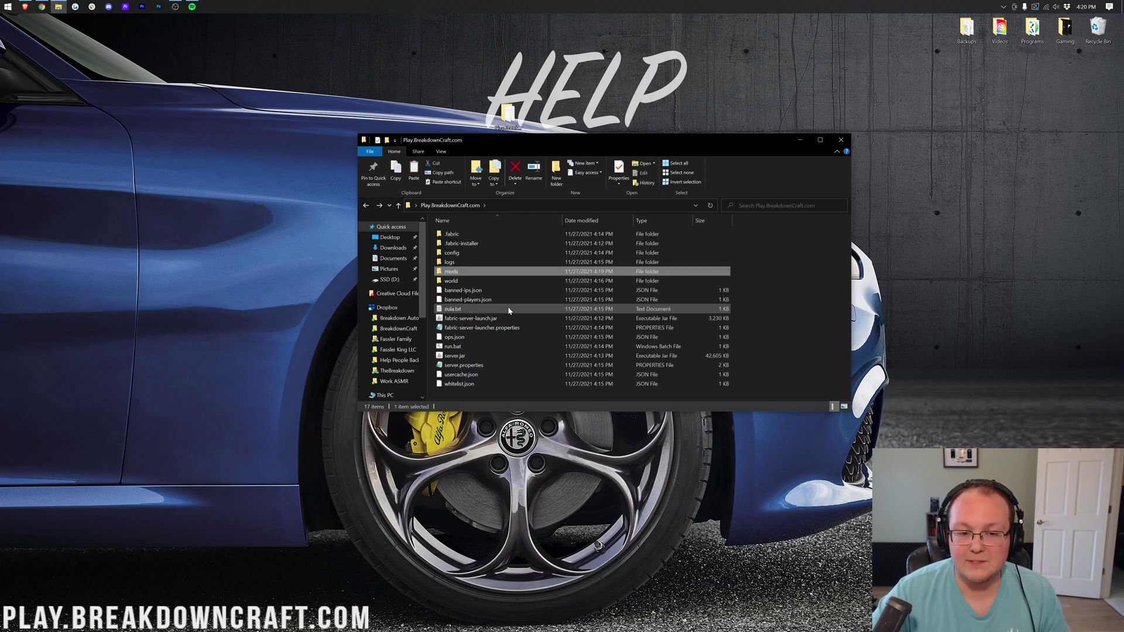
pyautogui.click(477, 347)
pyautogui.doubleClick(476, 346)
pyautogui.click(840, 139)
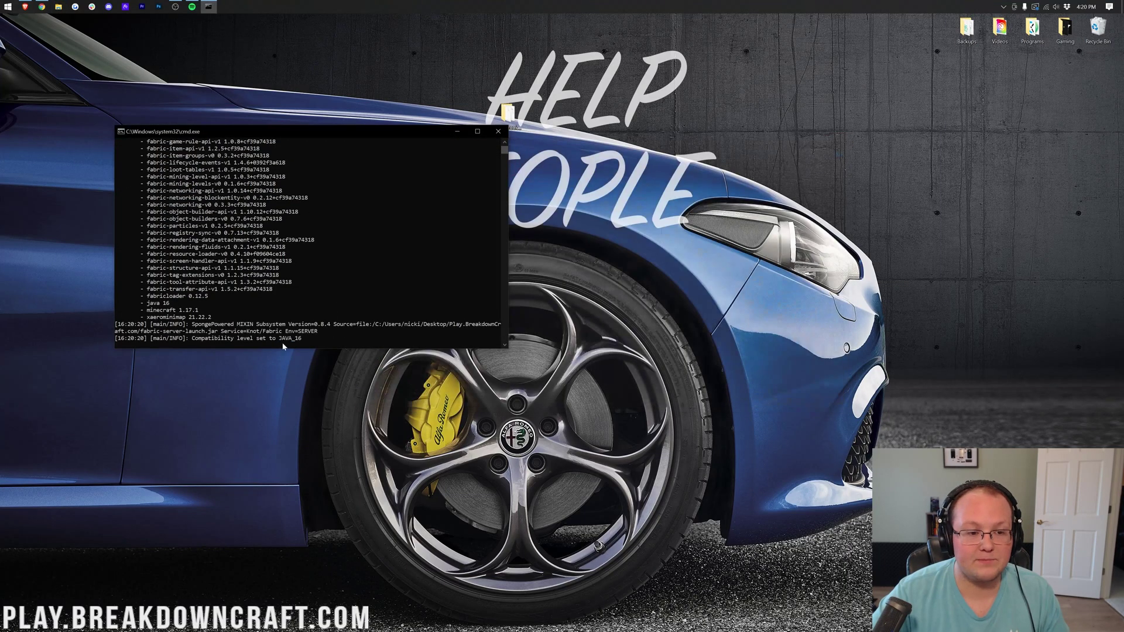
pyautogui.moveTo(366, 134); pyautogui.dragTo(334, 131)
# Step: Open the Minecraft Launcher and choose the fabric-loader-1.17.1 installation for Java Edition
pyautogui.click(4, 5)
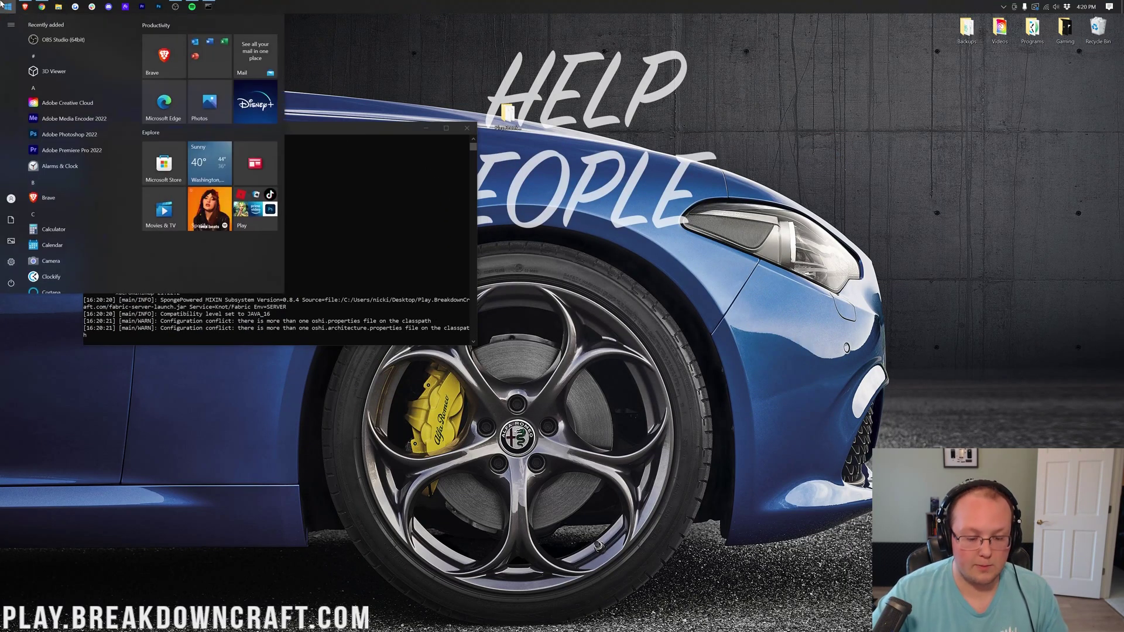
pyautogui.write('mi')
pyautogui.press('Return')
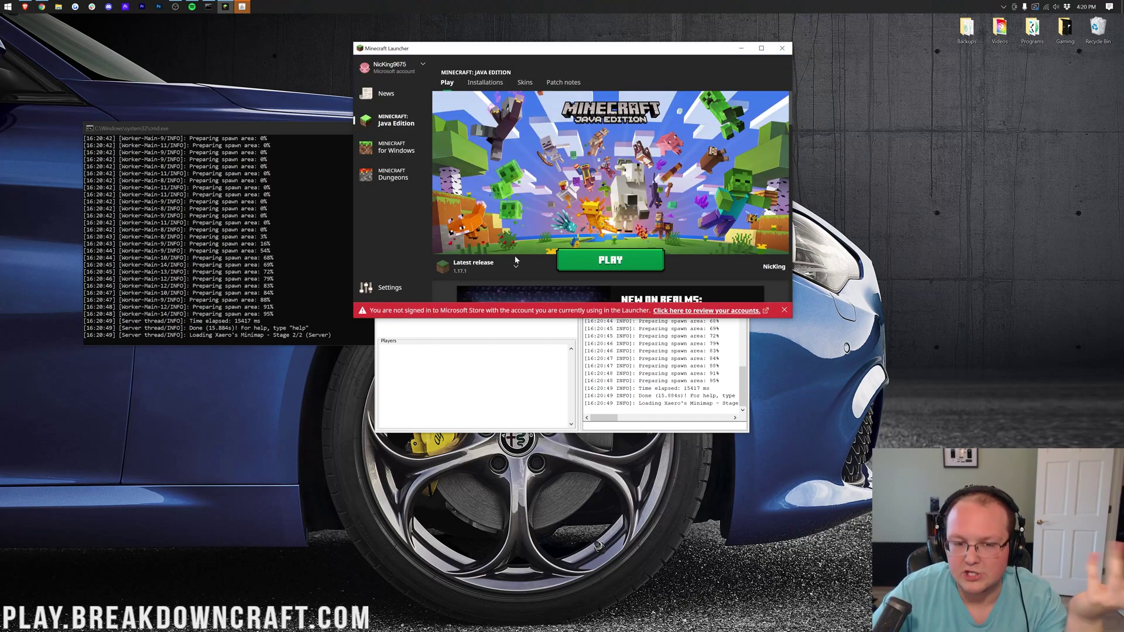
pyautogui.click(514, 263)
pyautogui.click(500, 198)
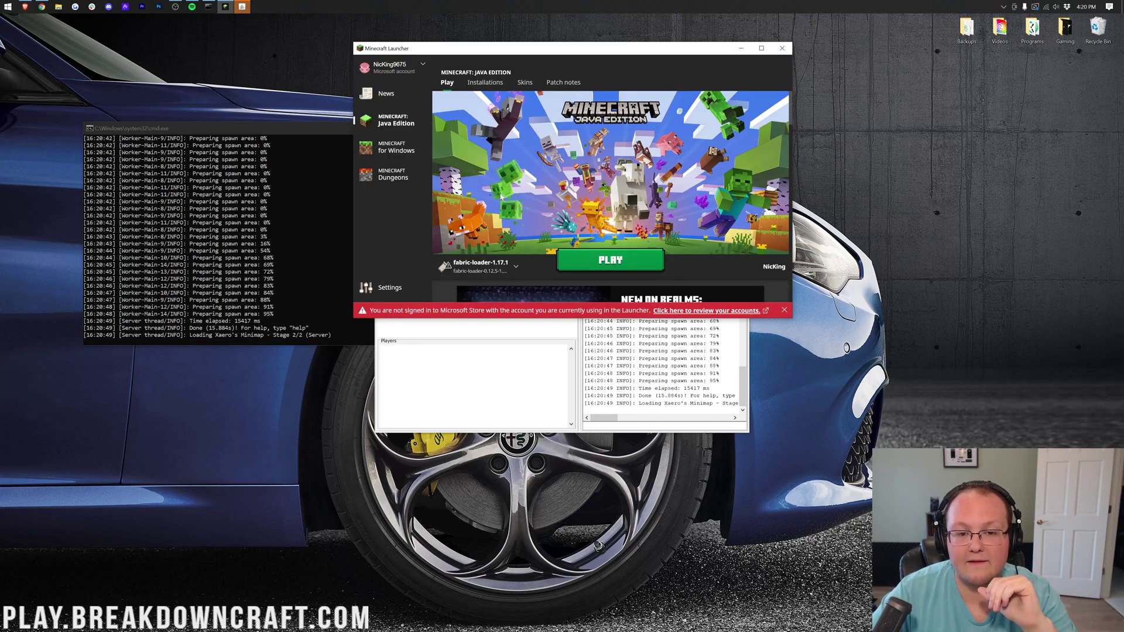
# Step: Open the fabric-loader-1.17.1 installation for editing, review its version, save it and return to the play page
pyautogui.click(475, 84)
pyautogui.click(776, 228)
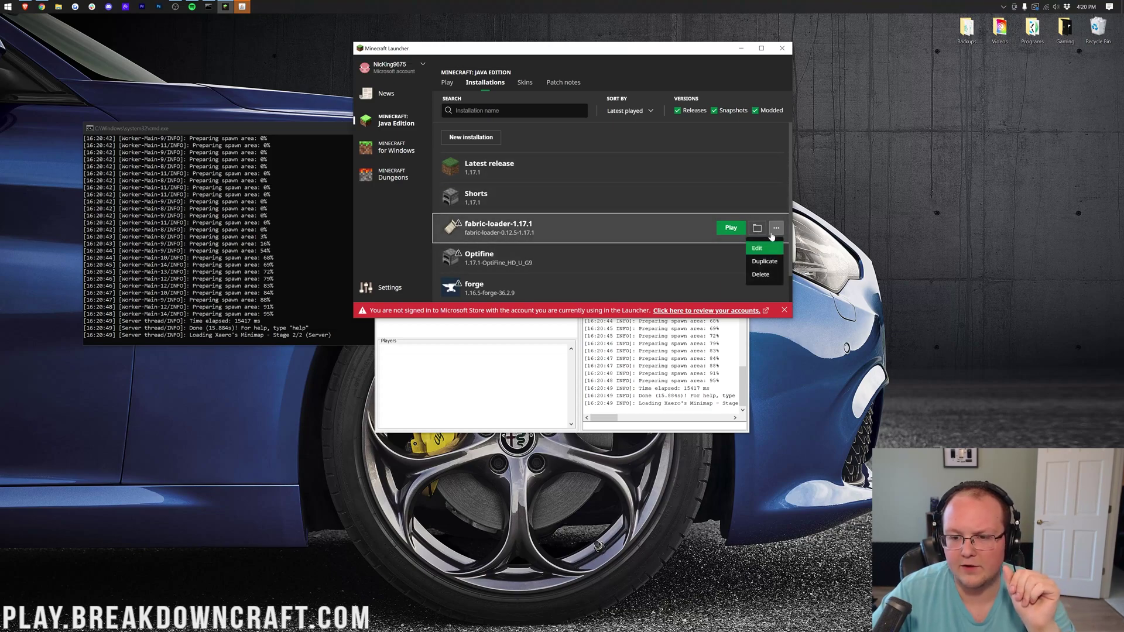
pyautogui.click(758, 248)
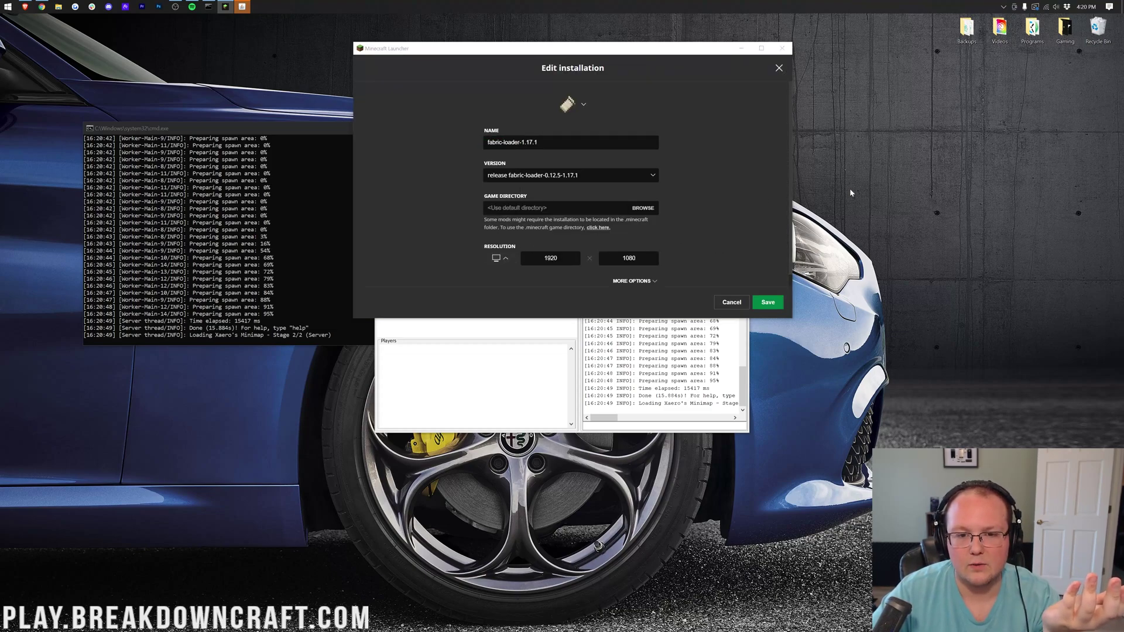
pyautogui.click(771, 305)
pyautogui.click(447, 83)
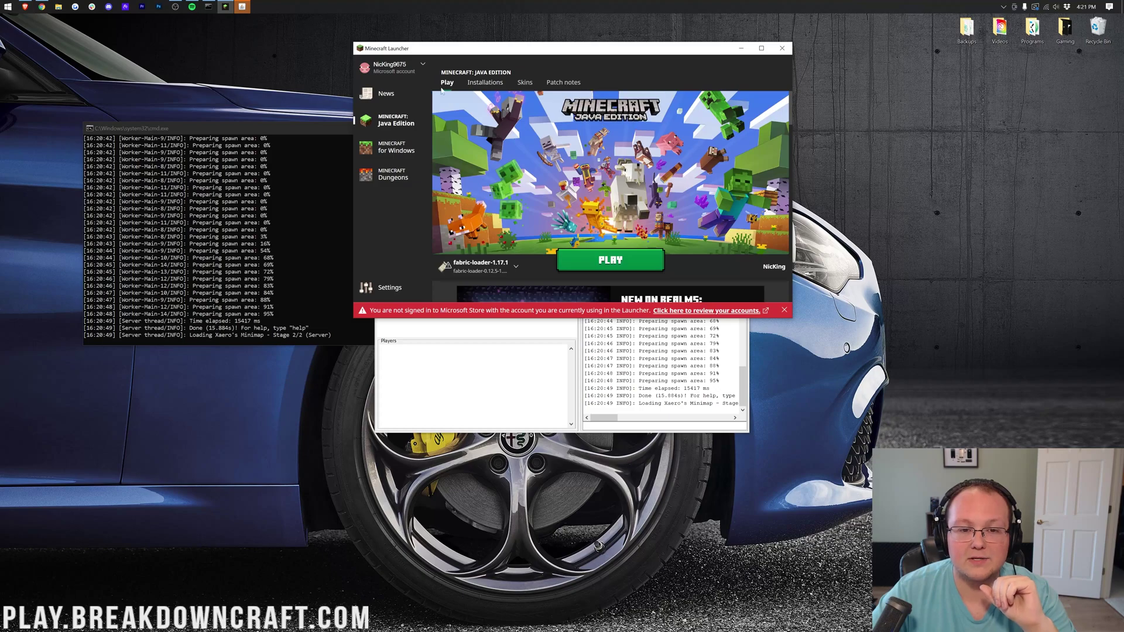
# Step: Check the server console and server window, and launch Minecraft with the fabric-loader-1.17.1 installation
pyautogui.click(316, 248)
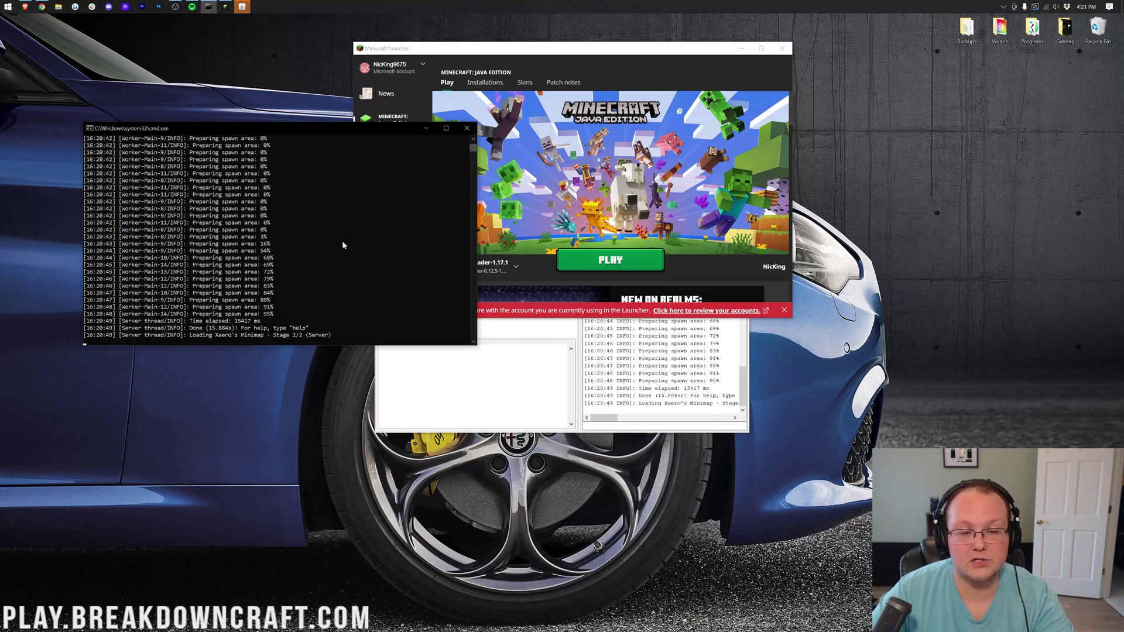
pyautogui.click(476, 384)
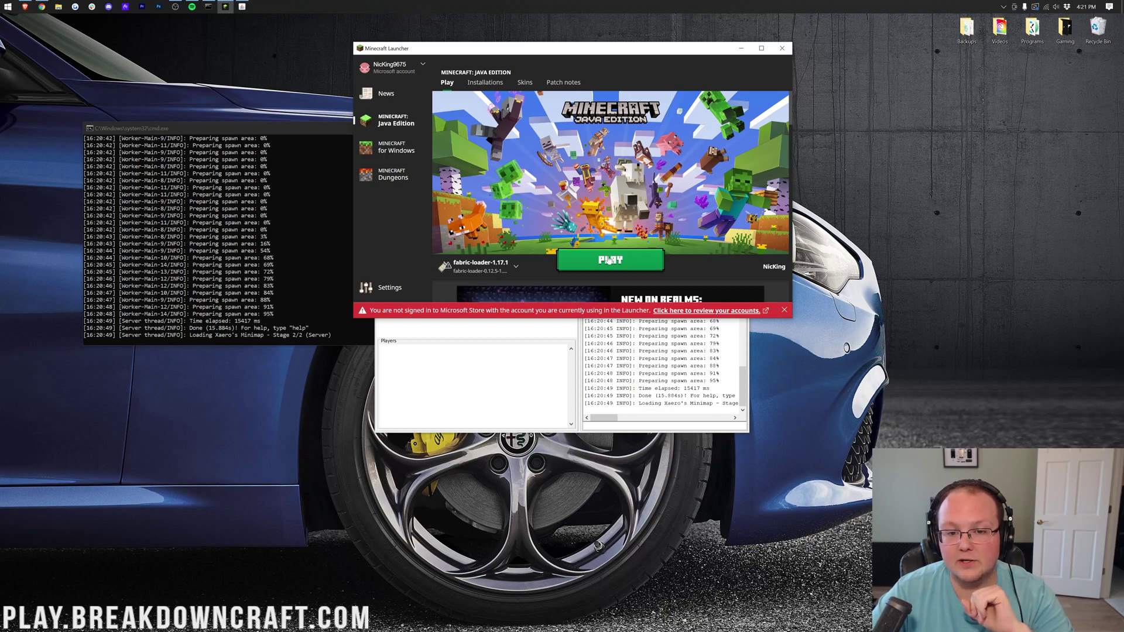
pyautogui.click(609, 260)
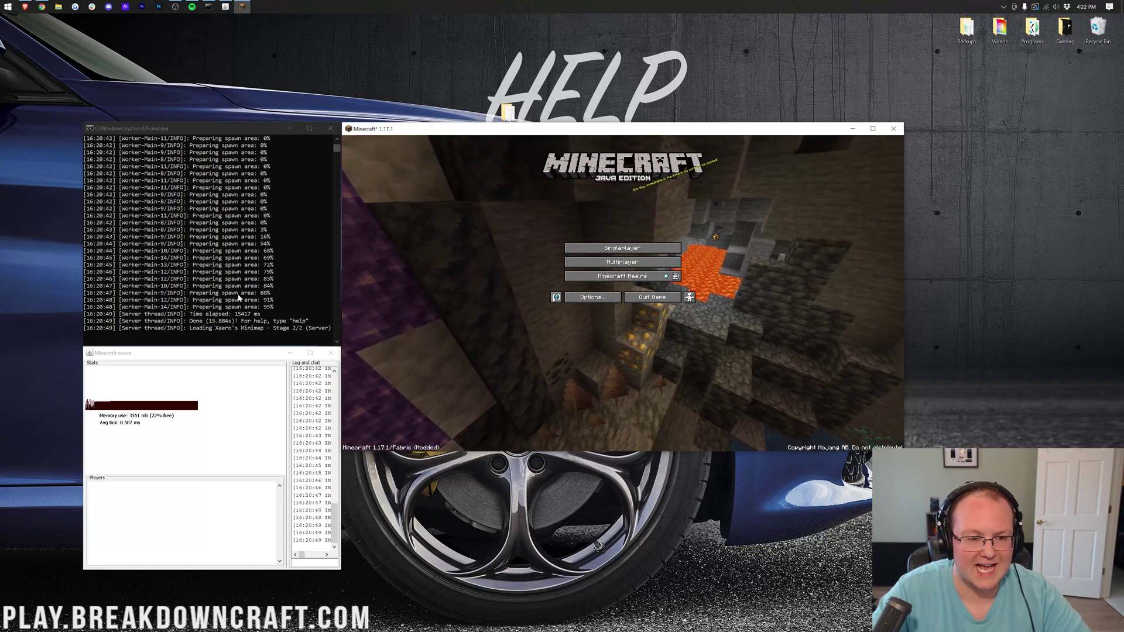
pyautogui.click(339, 437)
pyautogui.moveTo(341, 437)
pyautogui.mouseDown()
pyautogui.moveTo(500, 436)
pyautogui.moveTo(309, 433)
pyautogui.moveTo(341, 433)
pyautogui.mouseUp()
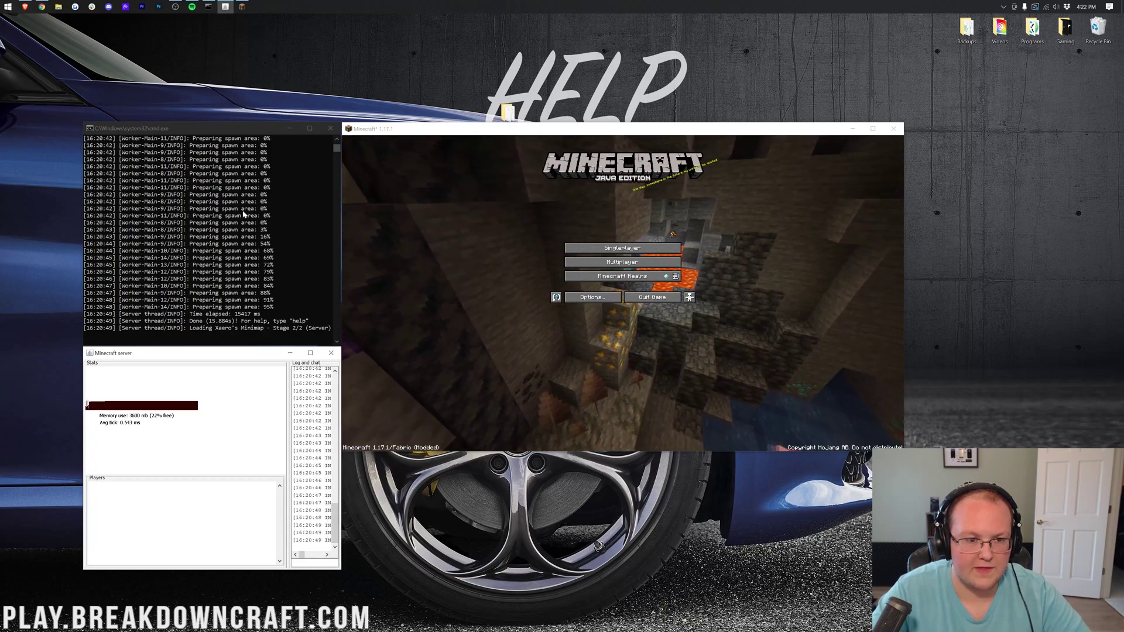
pyautogui.click(221, 152)
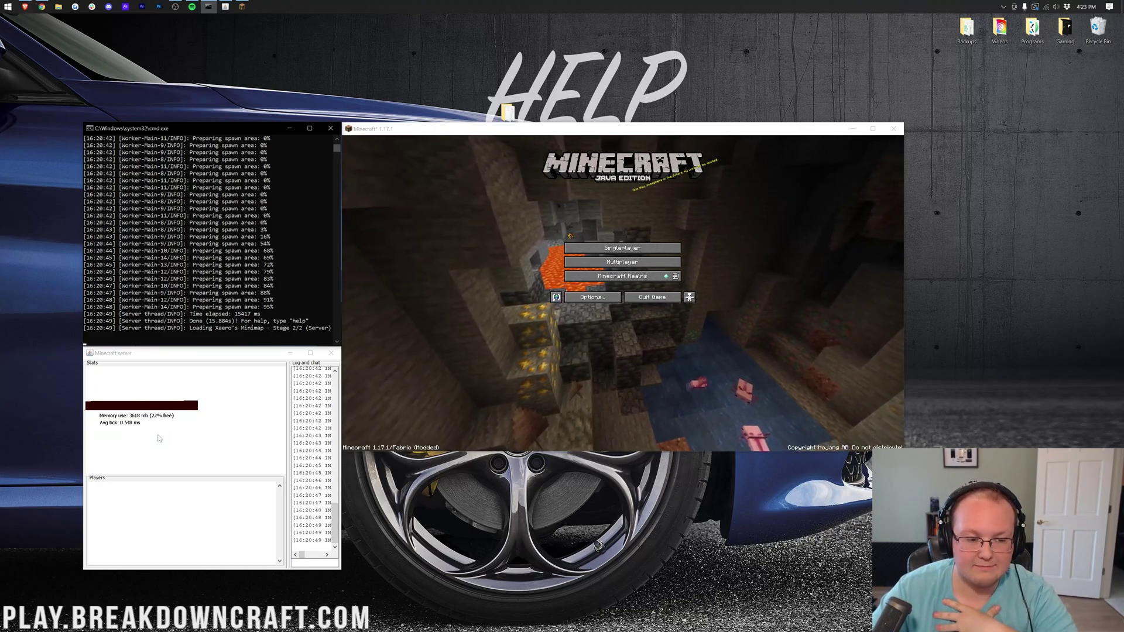
# Step: Bring the Minecraft game window forward and join the local modded server through a direct multiplayer connection
pyautogui.click(502, 318)
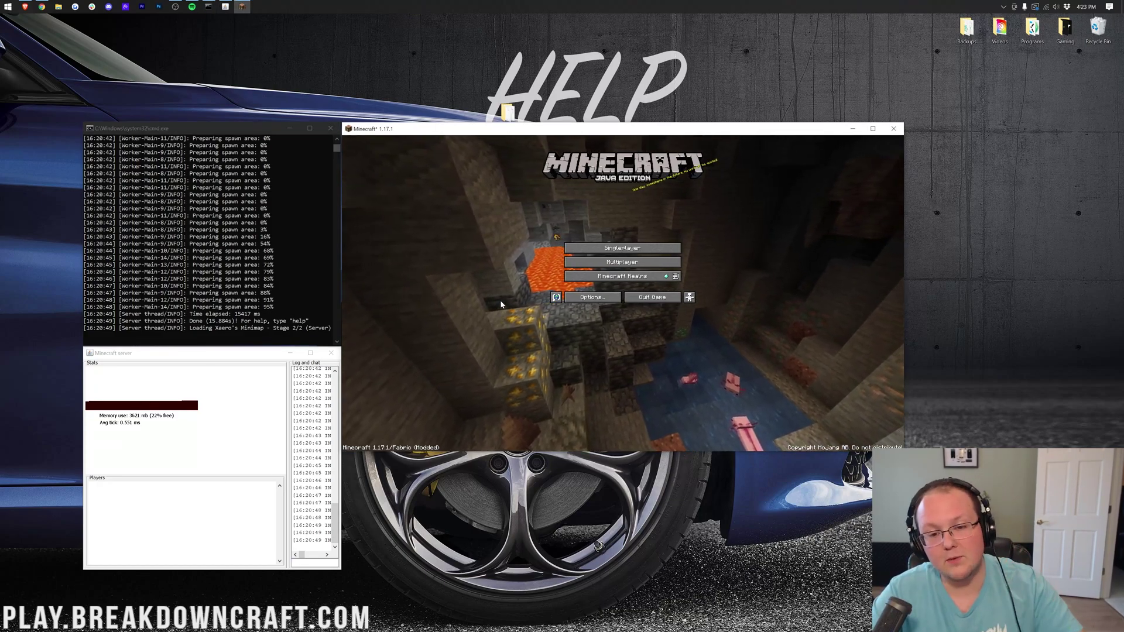
pyautogui.click(580, 268)
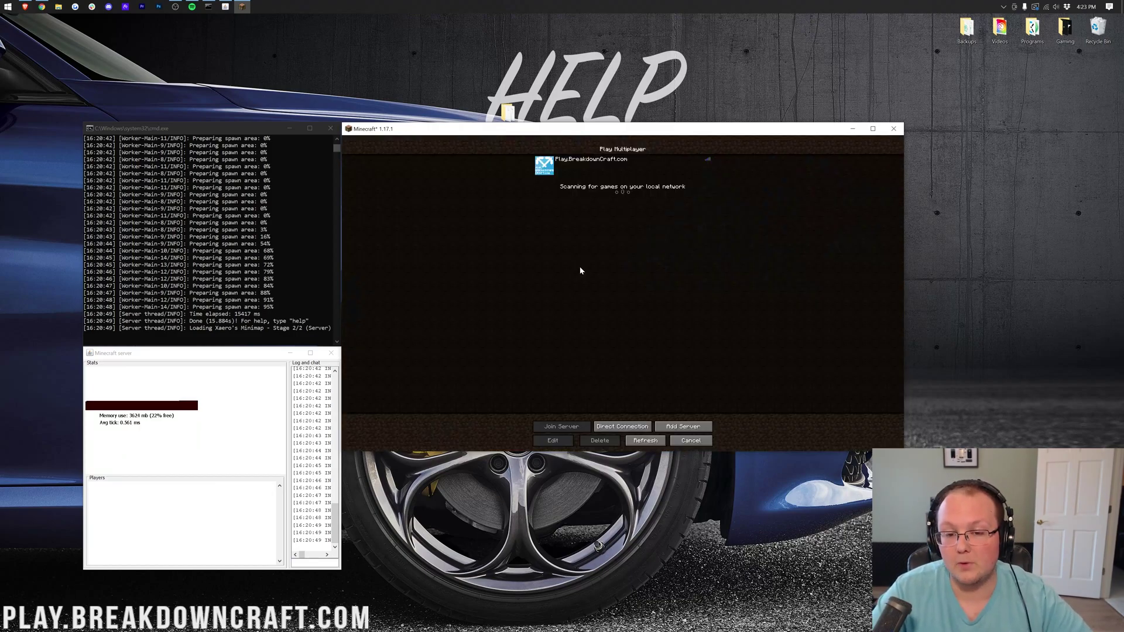
pyautogui.click(614, 428)
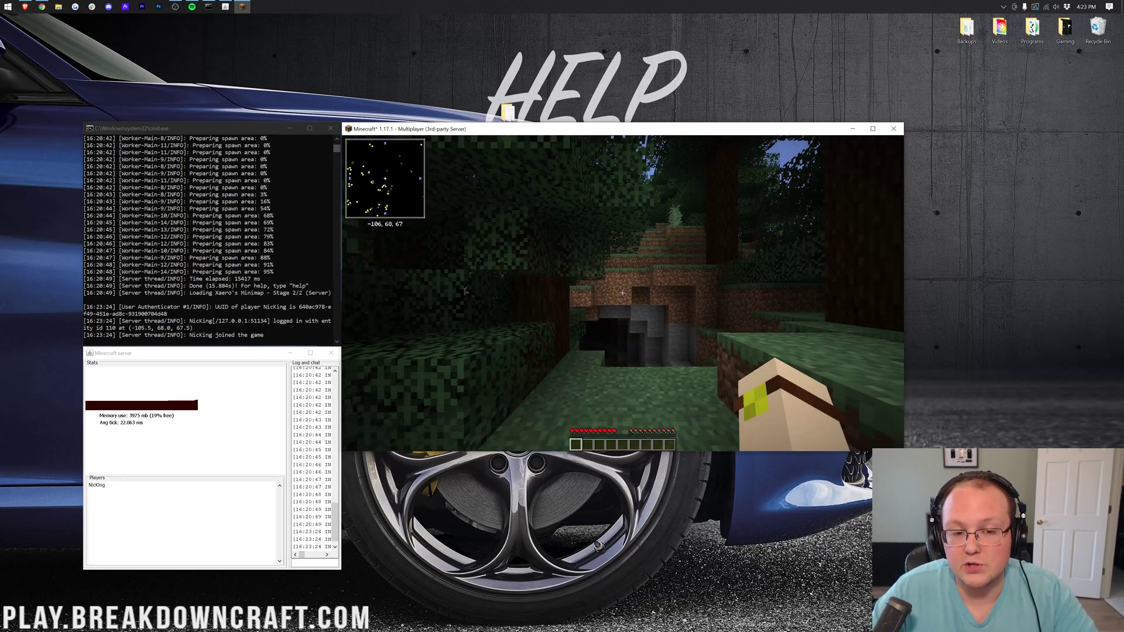
# Step: Walk through the forest around the spawn area with the minimap showing, and examine the list of loaded mods in the server console
pyautogui.press('w')
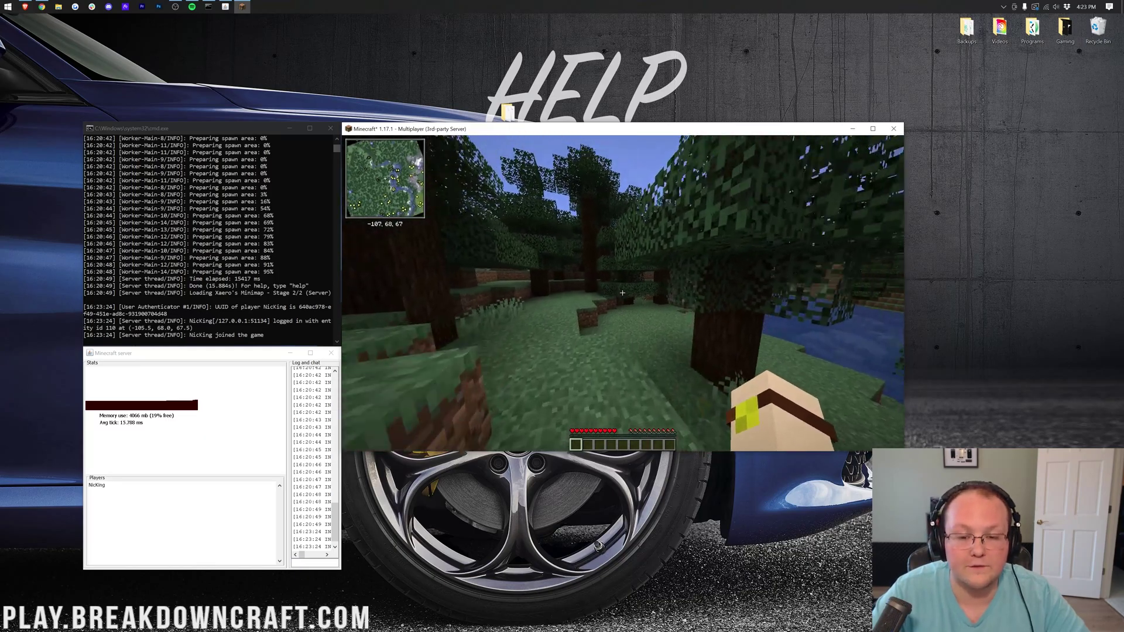
pyautogui.press('w')
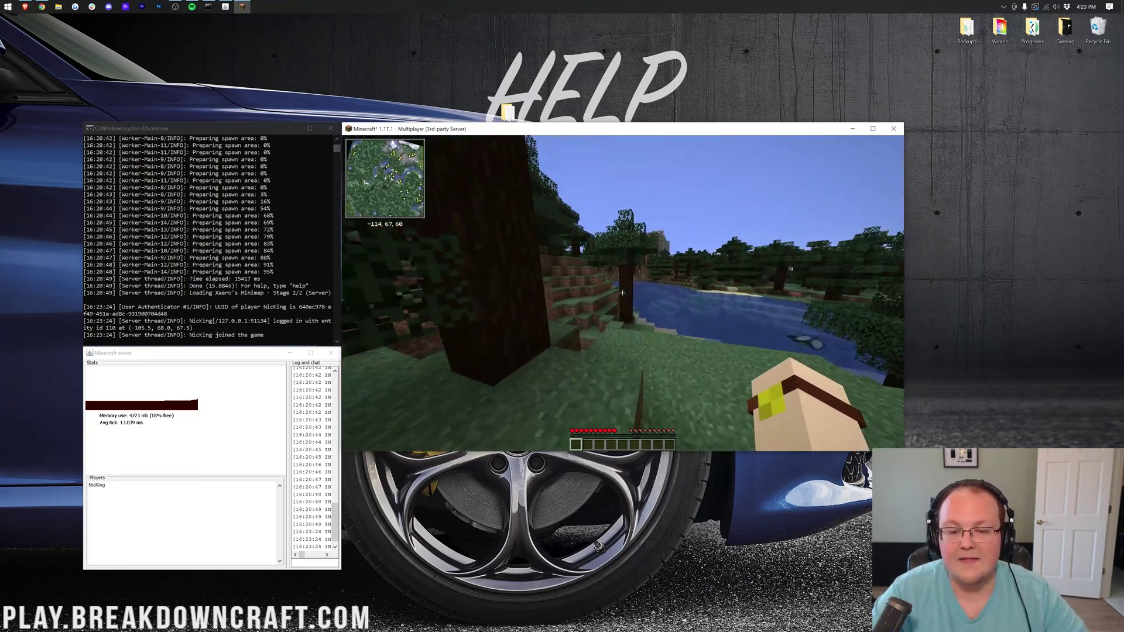
pyautogui.press('w')
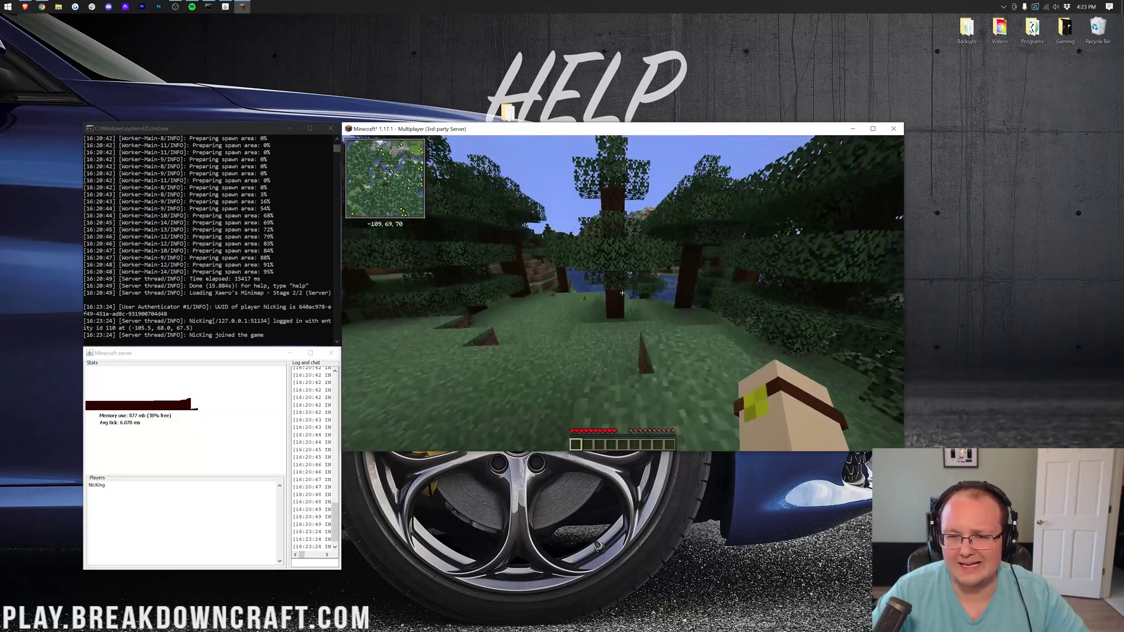
pyautogui.press('w')
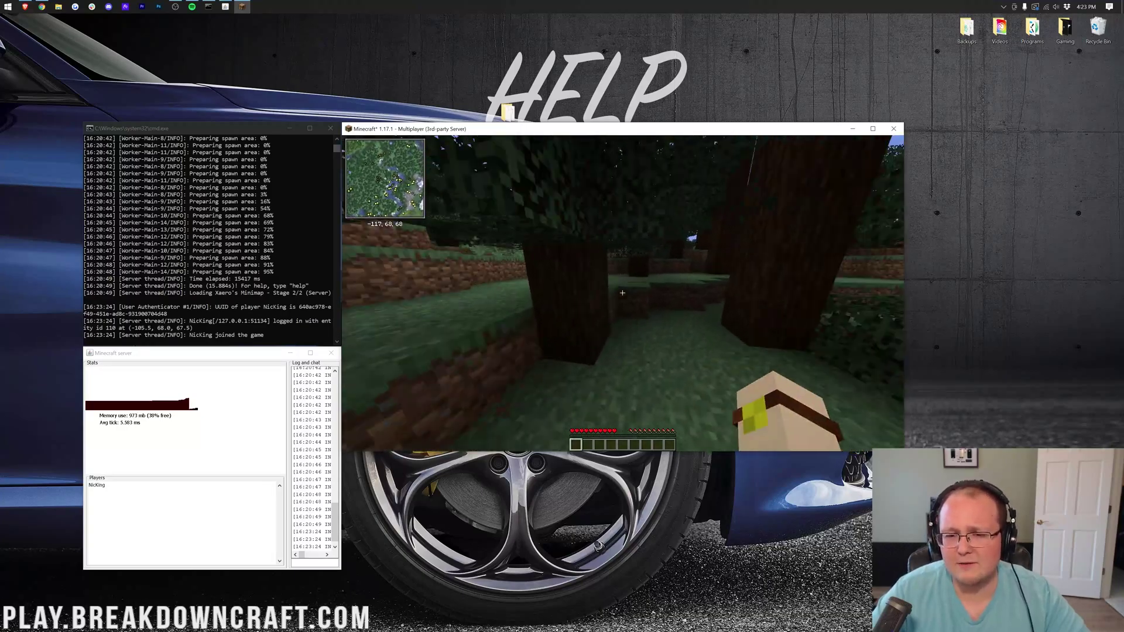
pyautogui.press('w')
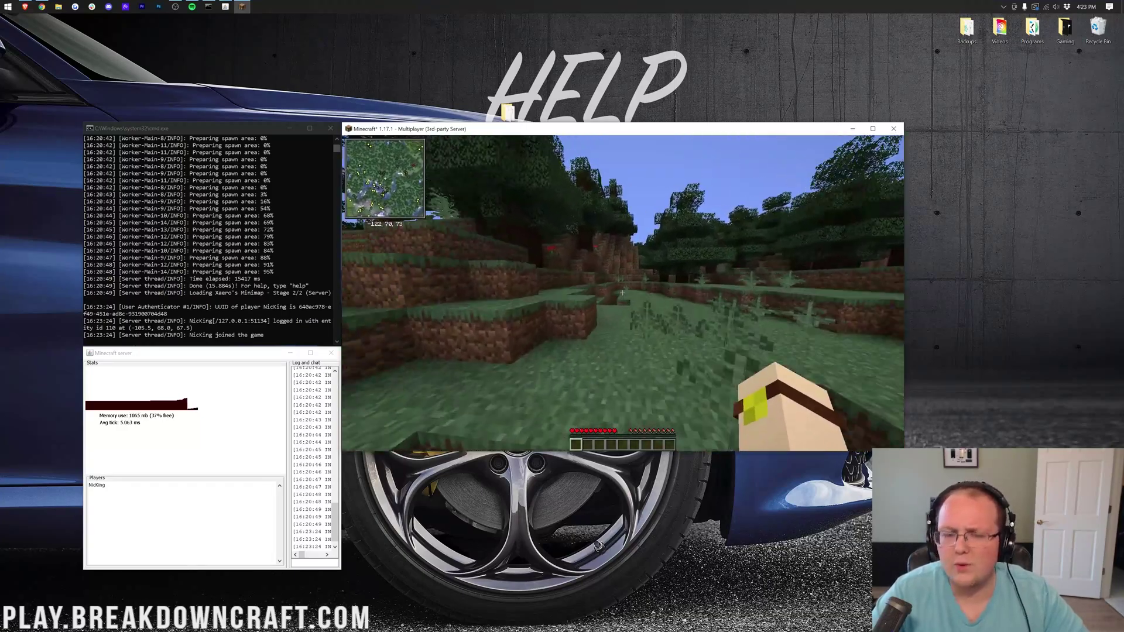
pyautogui.press('w')
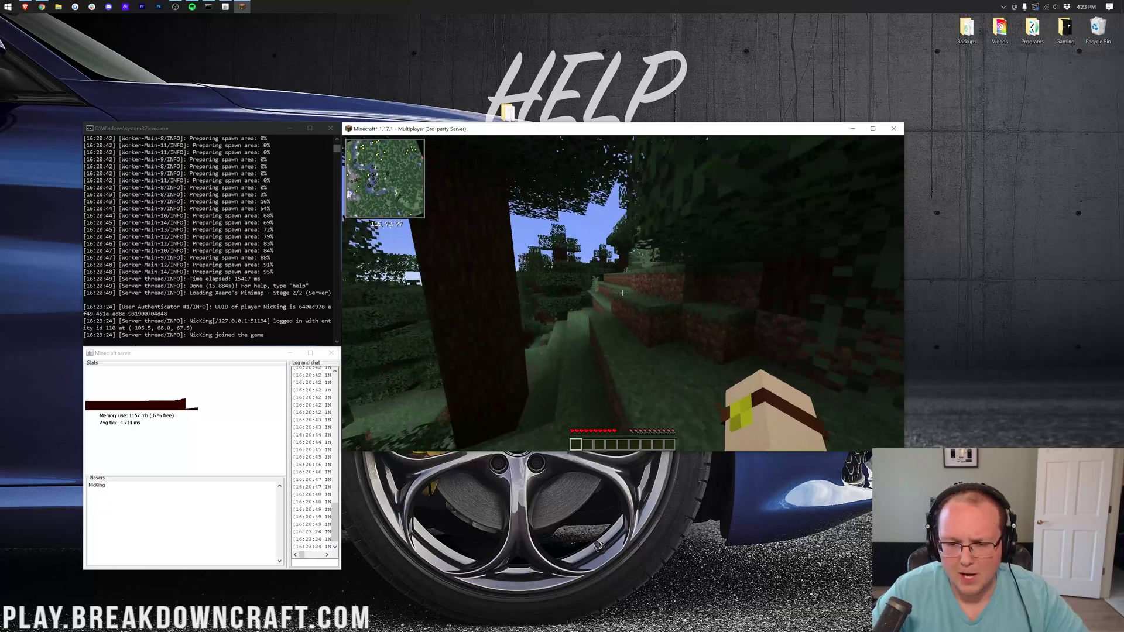
pyautogui.press('w')
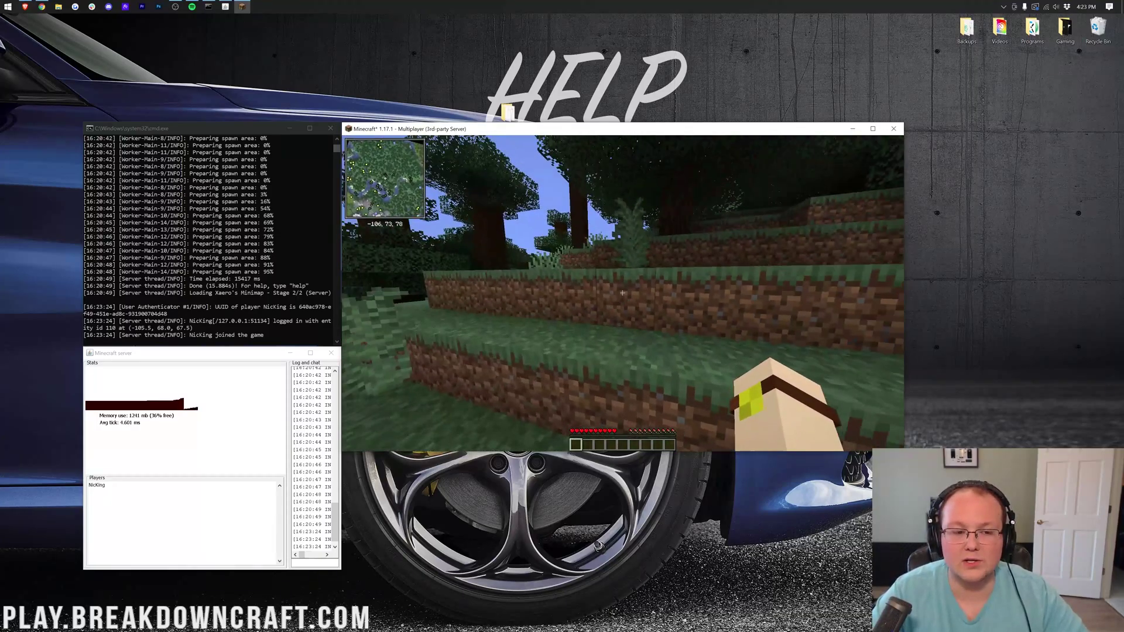
pyautogui.scroll(15, 281, 256)
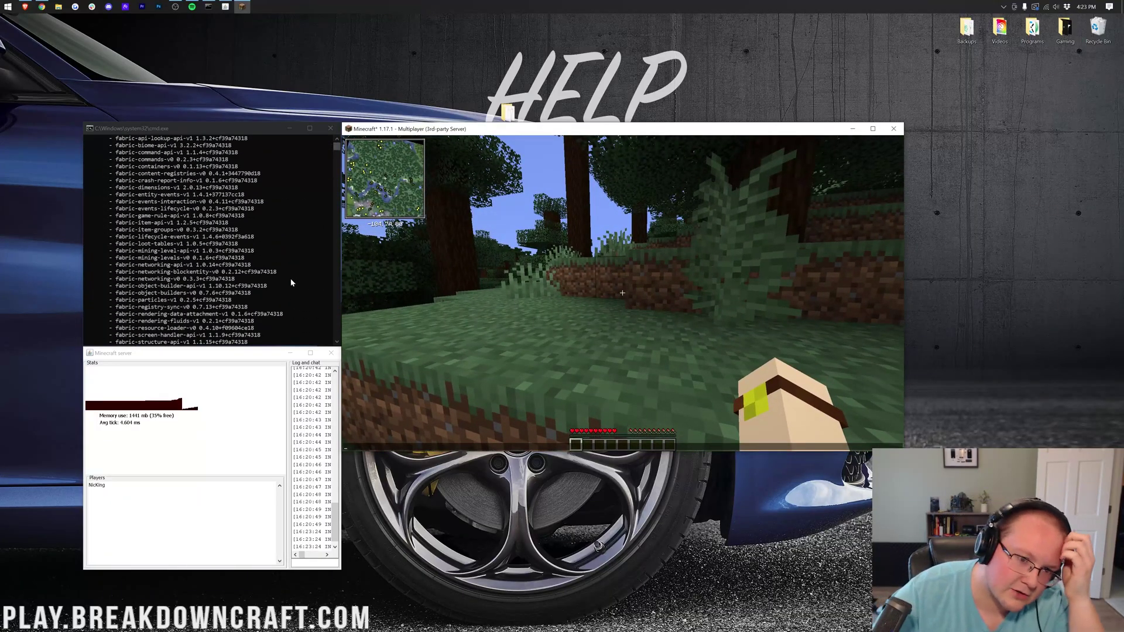